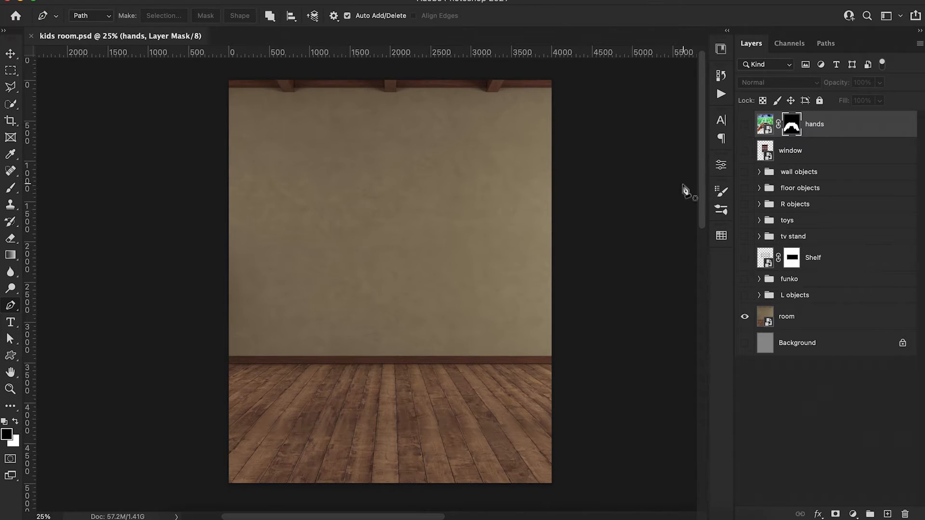
Step: Show the hands layer and move it down so the arms reach the canvas's bottom edge
{"action": "left_click", "coordinate": [745, 125]}
{"action": "key", "text": "super+t"}
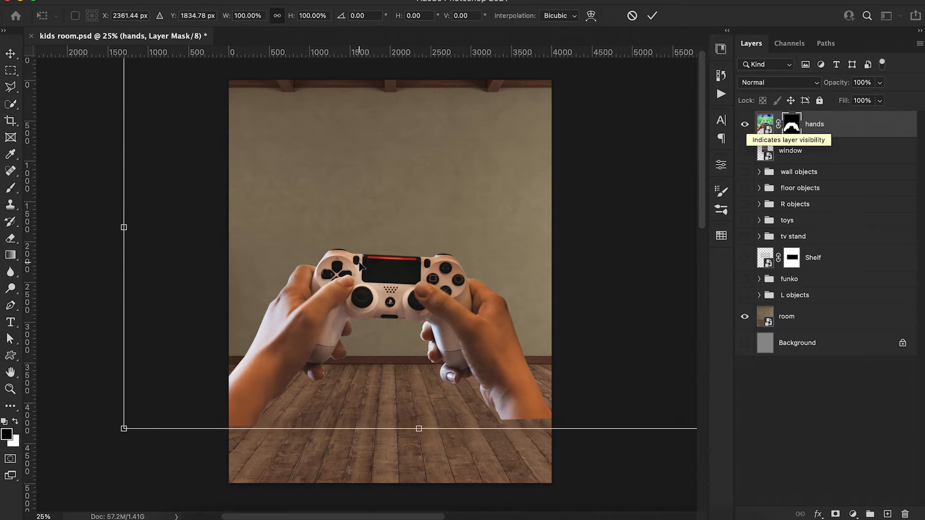
{"action": "left_click_drag", "start_coordinate": [367, 299], "coordinate": [386, 357]}
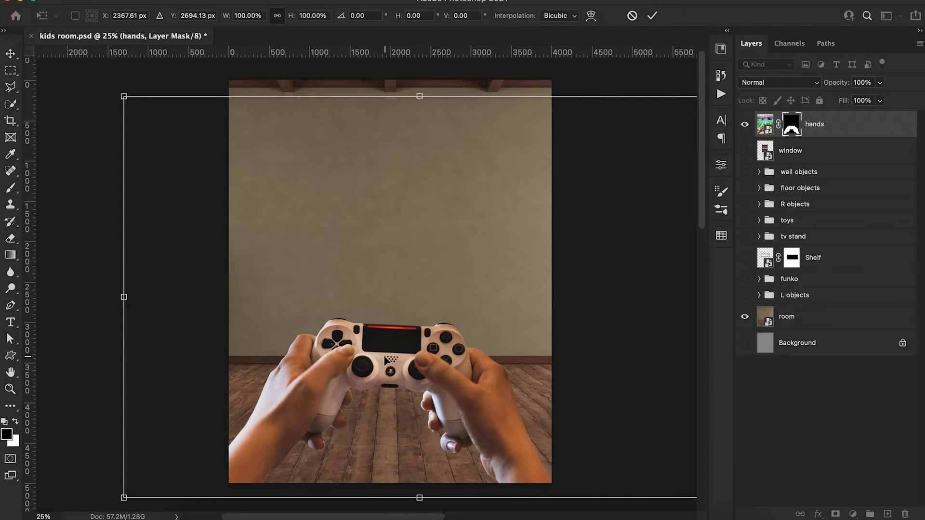
{"action": "key", "text": "p"}
{"action": "scroll", "coordinate": [564, 316], "scroll_direction": "right", "scroll_amount": 3}
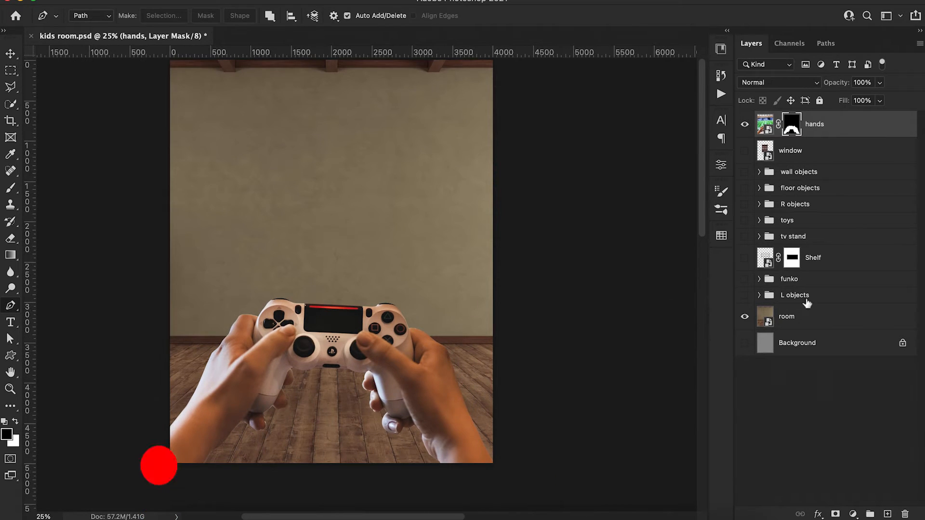
Step: Show the dresser in the tv stand group, scale it to 297.79%, and place it against the wall behind the controller
{"action": "left_click", "coordinate": [759, 237]}
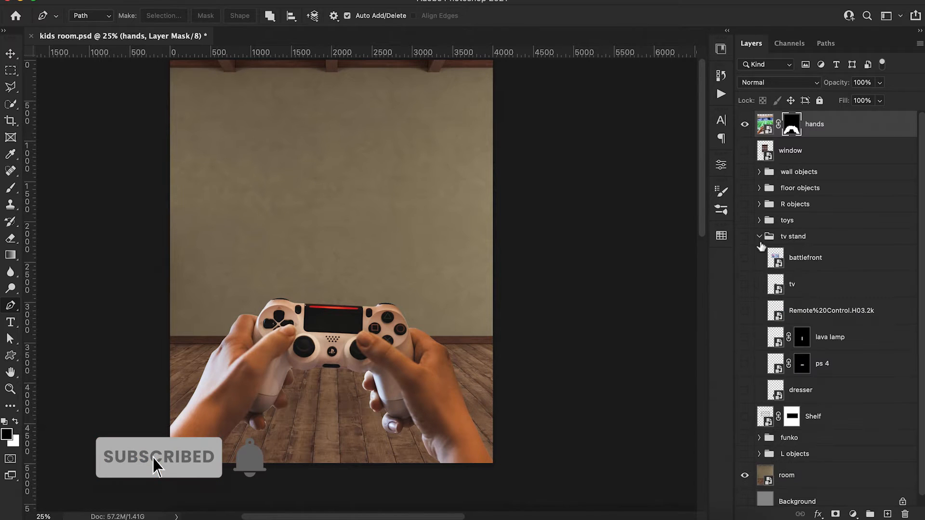
{"action": "left_click", "coordinate": [744, 390]}
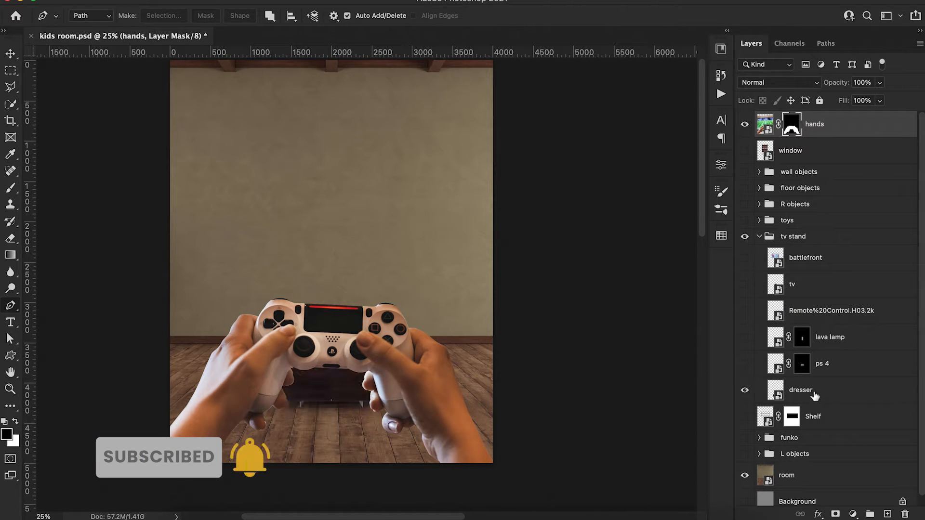
{"action": "left_click", "coordinate": [814, 396]}
{"action": "key", "text": "ctrl+t"}
{"action": "left_click_drag", "start_coordinate": [392, 318], "coordinate": [462, 247]}
{"action": "left_click_drag", "start_coordinate": [336, 406], "coordinate": [351, 341]}
{"action": "left_click_drag", "start_coordinate": [473, 181], "coordinate": [456, 199]}
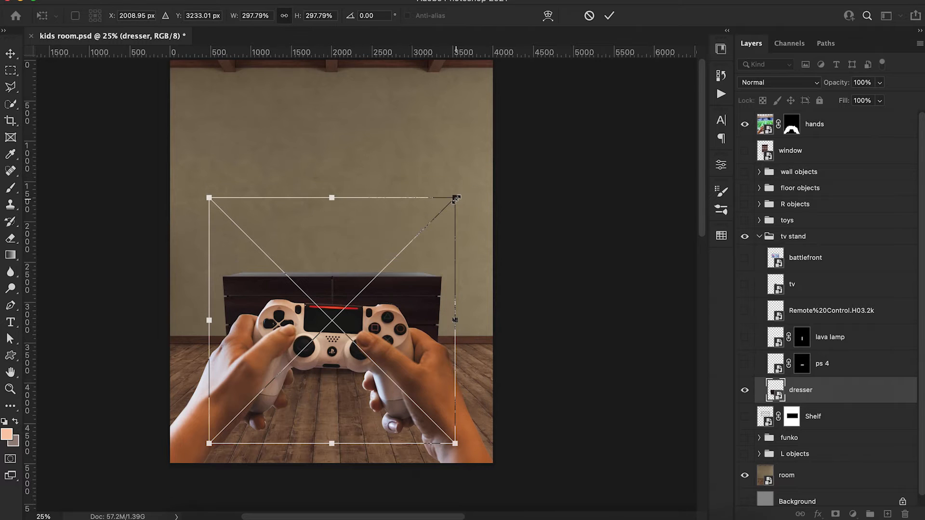
{"action": "scroll", "coordinate": [456, 200], "scroll_direction": "up", "scroll_amount": 2}
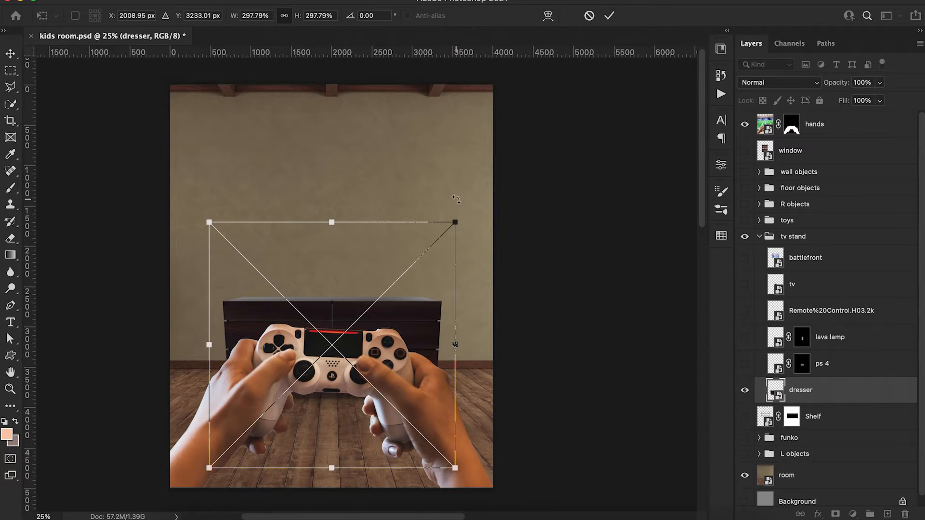
{"action": "key", "text": "Return"}
{"action": "key", "text": "p"}
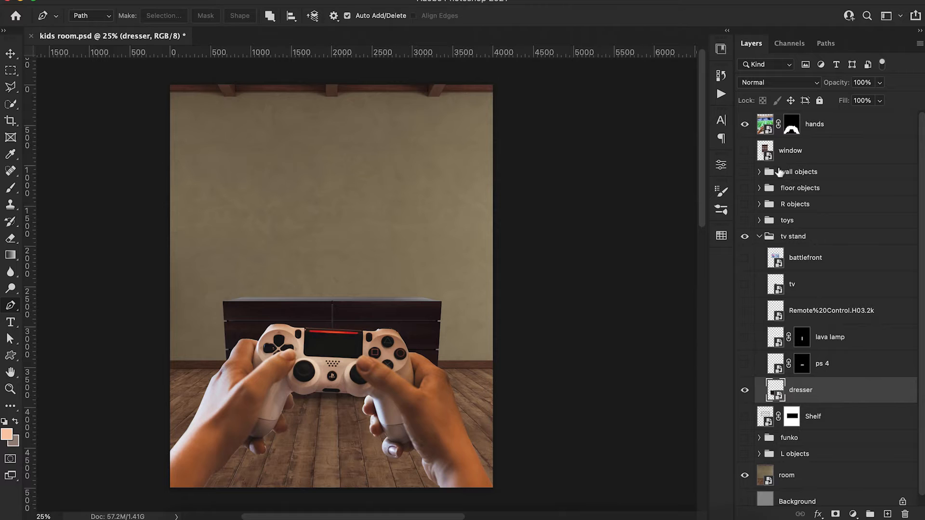
Step: Nudge the hands layer slightly further down
{"action": "left_click", "coordinate": [767, 121]}
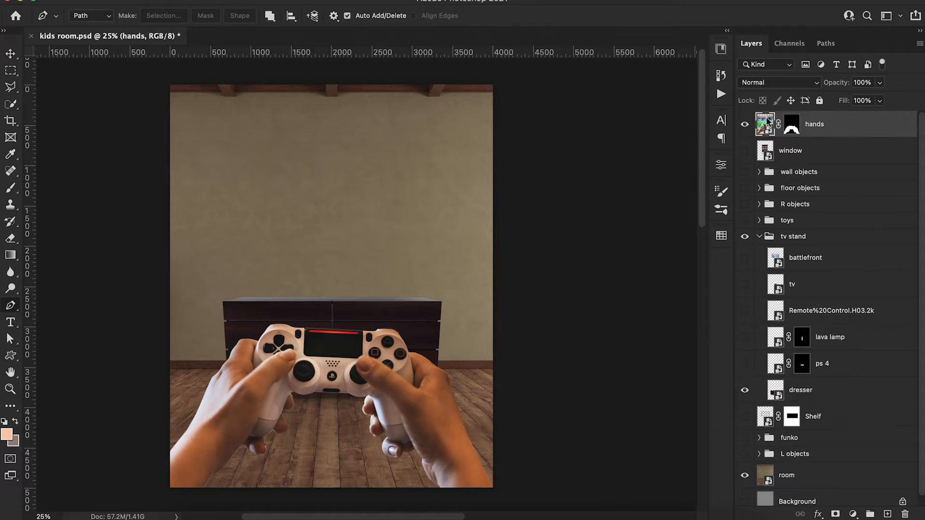
{"action": "key", "text": "ctrl+t"}
{"action": "key", "text": "shift+Down"}
{"action": "key", "text": "shift+Down"}
{"action": "key", "text": "shift+Down"}
{"action": "key", "text": "shift+Down"}
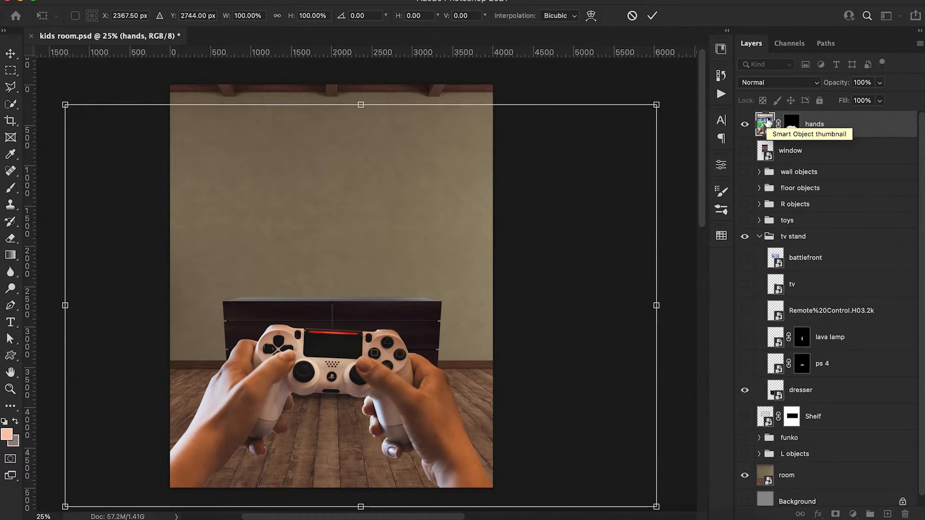
{"action": "key", "text": "Return"}
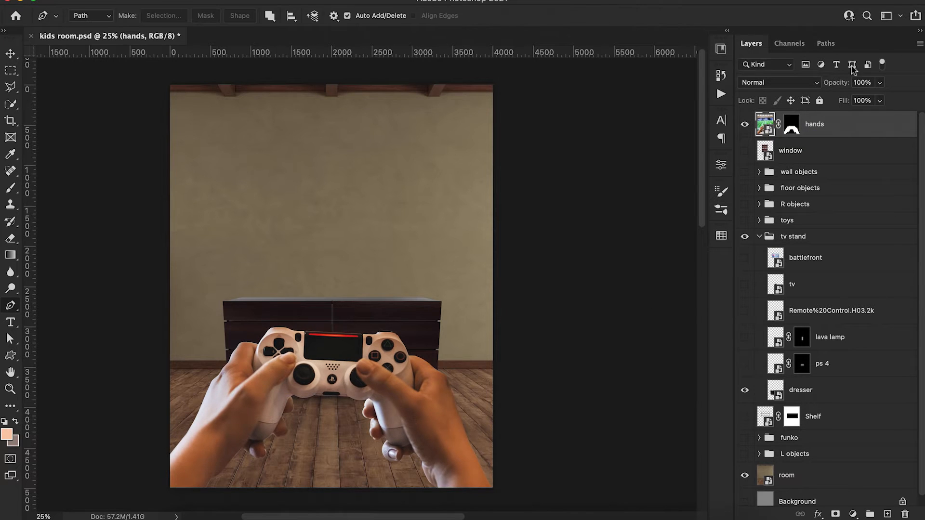
Step: With the hands hidden, raise the dresser 150 px, centre it horizontally, scale it to 269.13%, and check it against the hands
{"action": "left_click", "coordinate": [744, 133]}
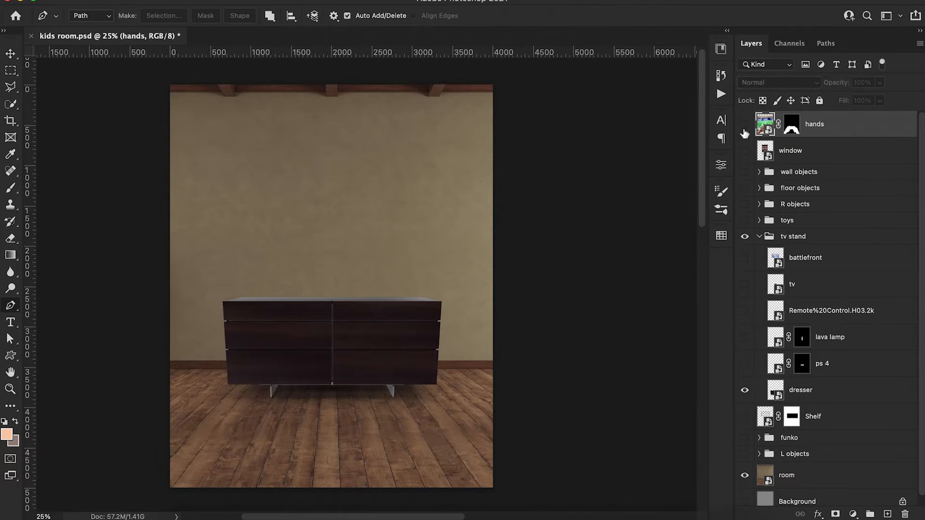
{"action": "left_click", "coordinate": [813, 390]}
{"action": "key", "text": "ctrl+t"}
{"action": "mouse_move", "coordinate": [364, 391]}
{"action": "left_mouse_down"}
{"action": "mouse_move", "coordinate": [365, 371]}
{"action": "mouse_move", "coordinate": [366, 379]}
{"action": "left_mouse_up"}
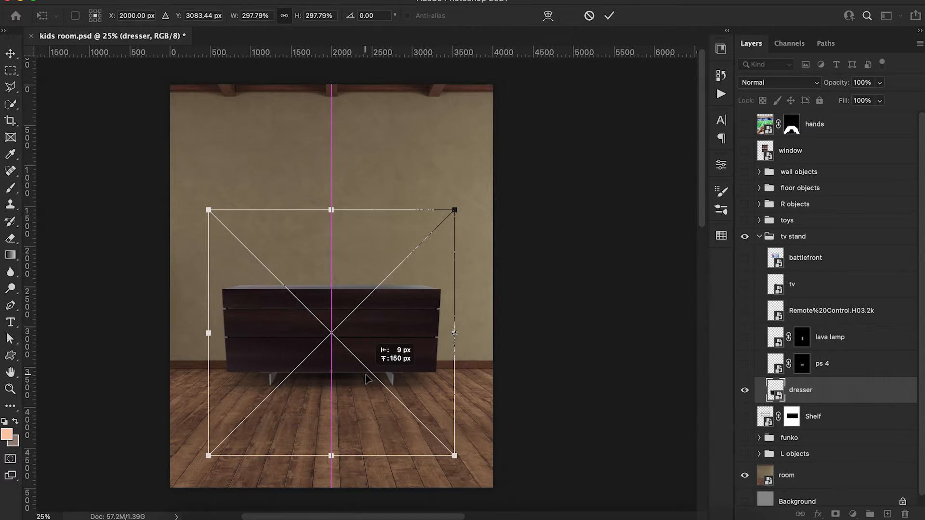
{"action": "left_click_drag", "start_coordinate": [454, 210], "coordinate": [443, 222]}
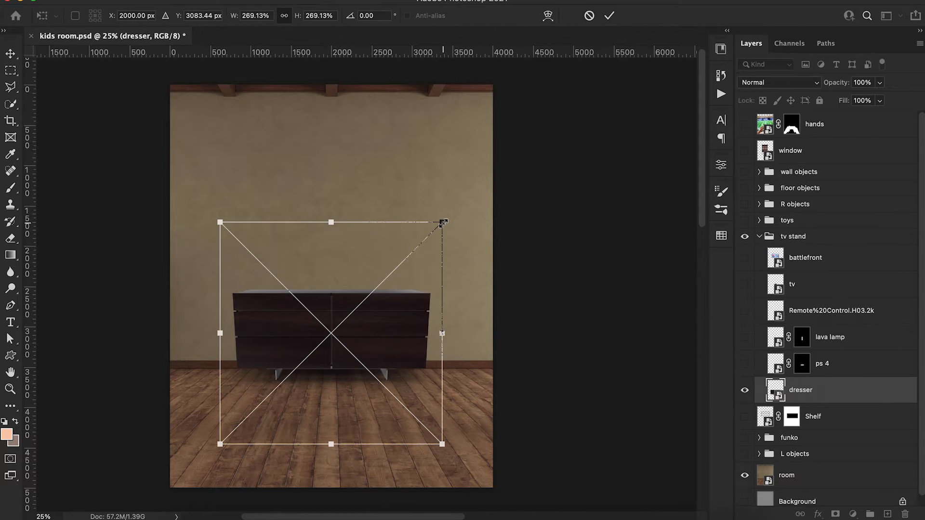
{"action": "key", "text": "Return"}
{"action": "key", "text": "p"}
{"action": "left_click", "coordinate": [744, 125]}
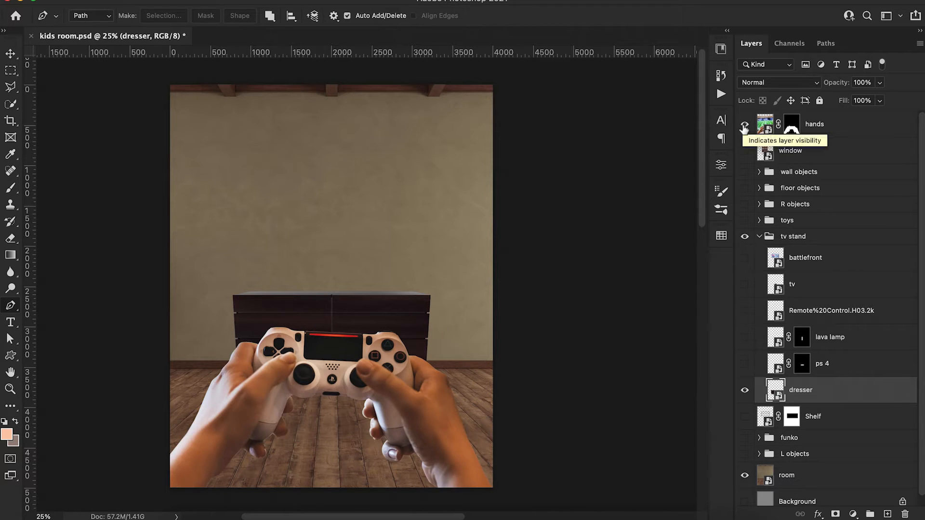
{"action": "left_click", "coordinate": [744, 126]}
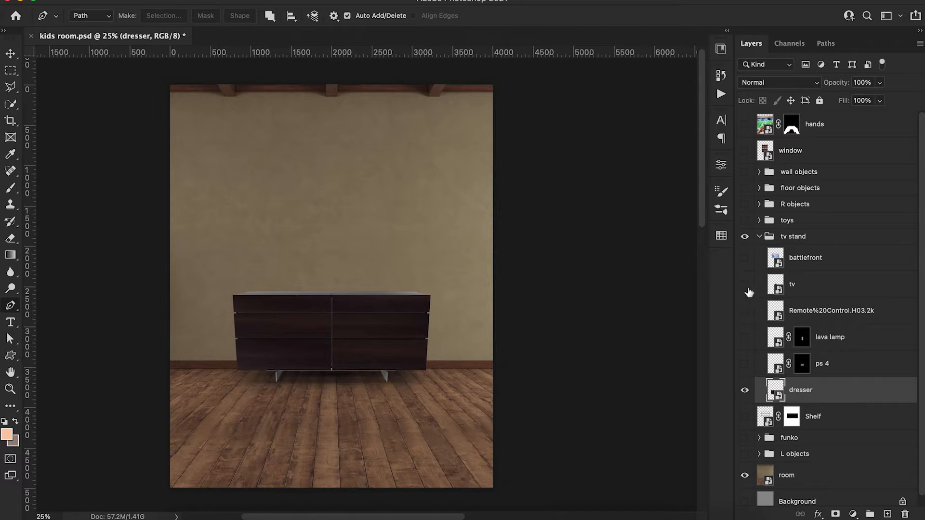
Step: Show the tv layer, scale it to 168.61%, and stand it horizontally centred on top of the dresser
{"action": "left_click", "coordinate": [804, 288]}
{"action": "key", "text": "ctrl+t"}
{"action": "left_click_drag", "start_coordinate": [363, 261], "coordinate": [414, 236]}
{"action": "left_click_drag", "start_coordinate": [344, 285], "coordinate": [345, 248]}
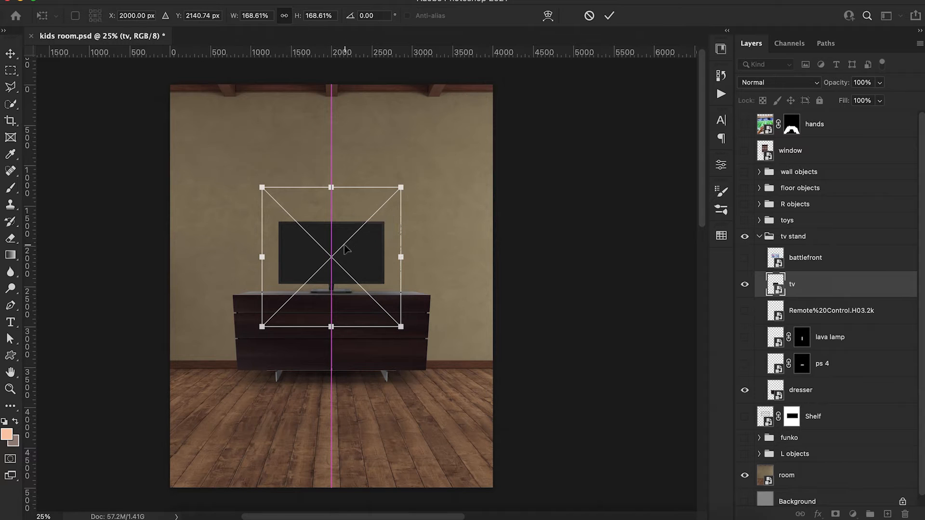
{"action": "key", "text": "Return"}
{"action": "key", "text": "p"}
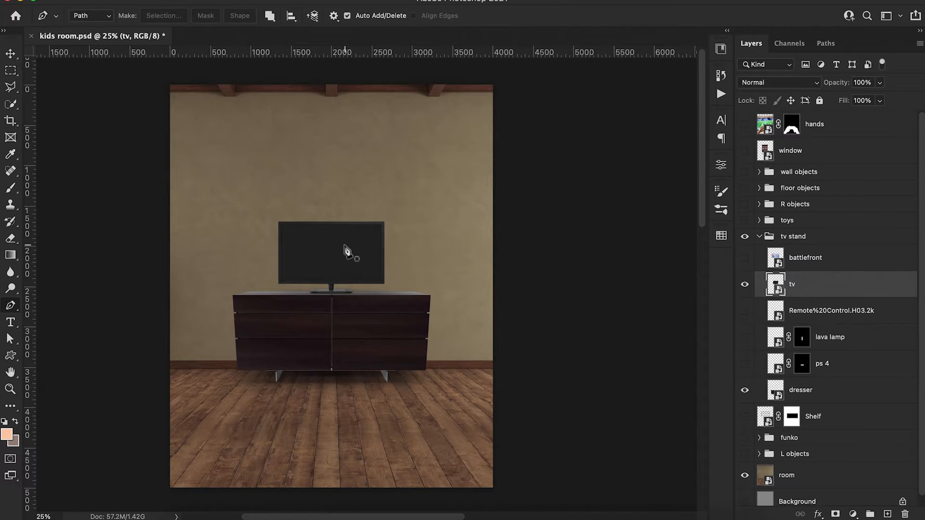
{"action": "key", "text": "ctrl+t"}
{"action": "left_click_drag", "start_coordinate": [344, 245], "coordinate": [345, 245]}
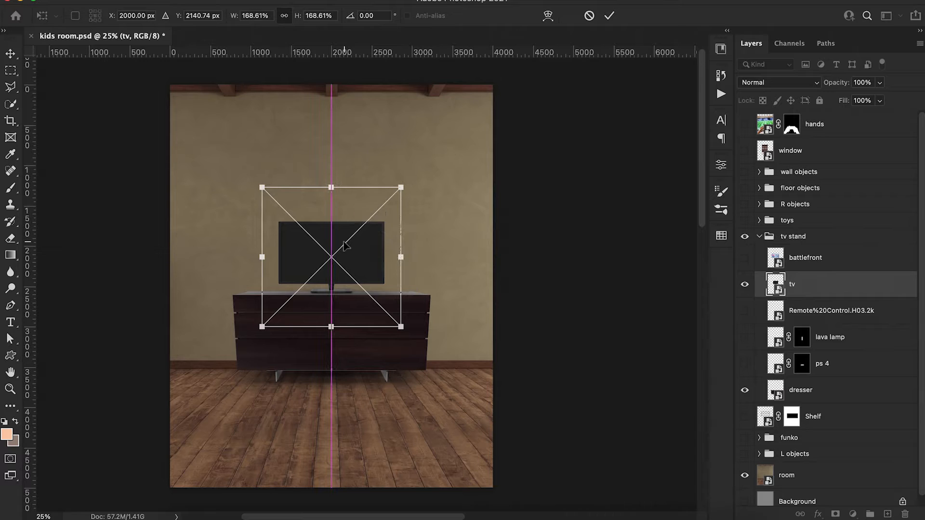
{"action": "key", "text": "Return"}
{"action": "key", "text": "p"}
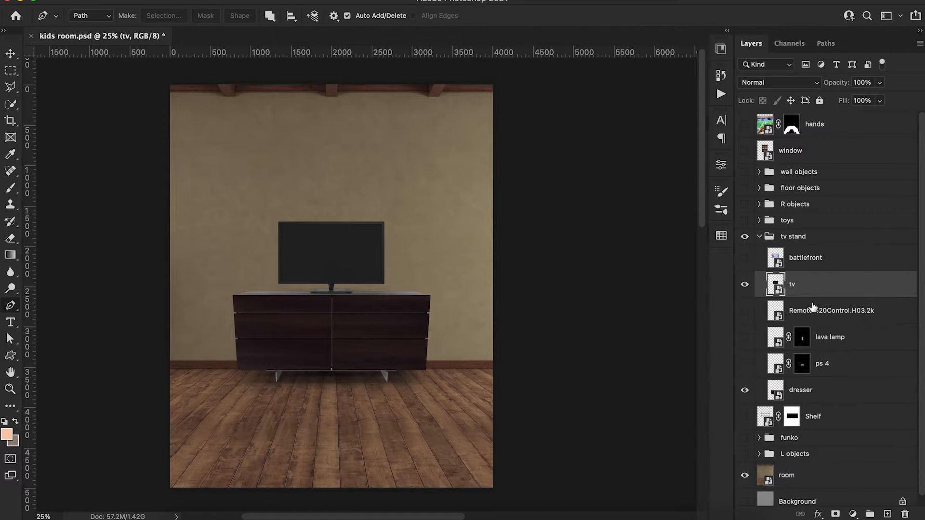
Step: Show the hands and window layers, and position the horizontally flipped window with its curtain at the room's left edge
{"action": "scroll", "coordinate": [492, 316], "scroll_direction": "down", "scroll_amount": 2}
{"action": "scroll", "coordinate": [492, 316], "scroll_direction": "up", "scroll_amount": 2}
{"action": "scroll", "coordinate": [492, 316], "scroll_direction": "left", "scroll_amount": 2}
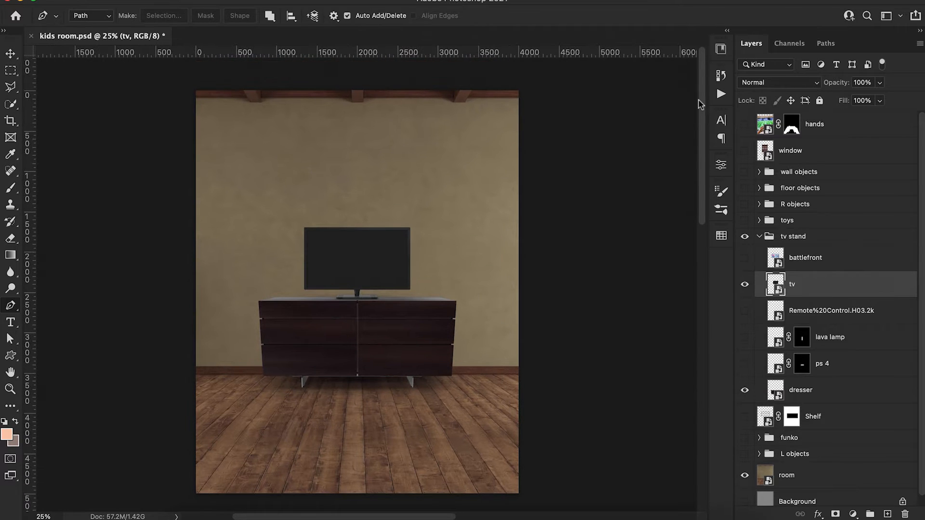
{"action": "left_click", "coordinate": [744, 126]}
{"action": "key", "text": "ctrl+t"}
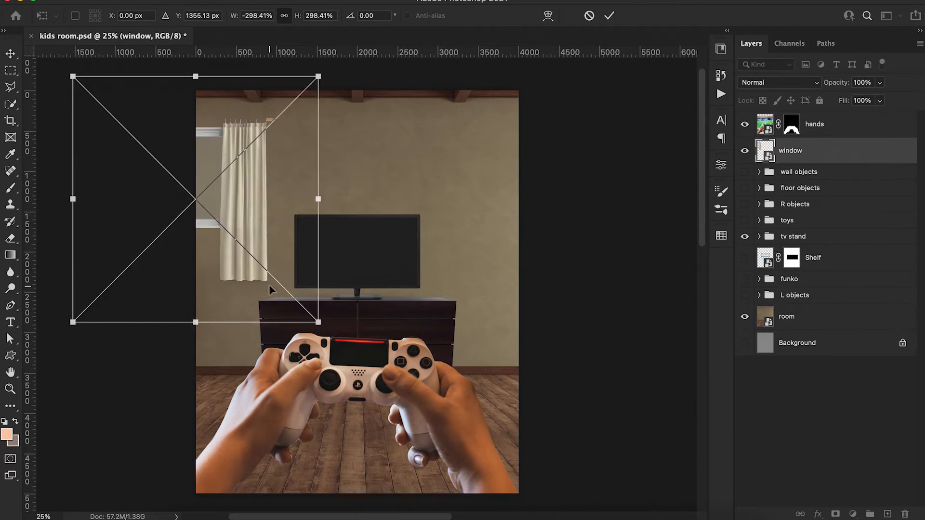
{"action": "key", "text": "Return"}
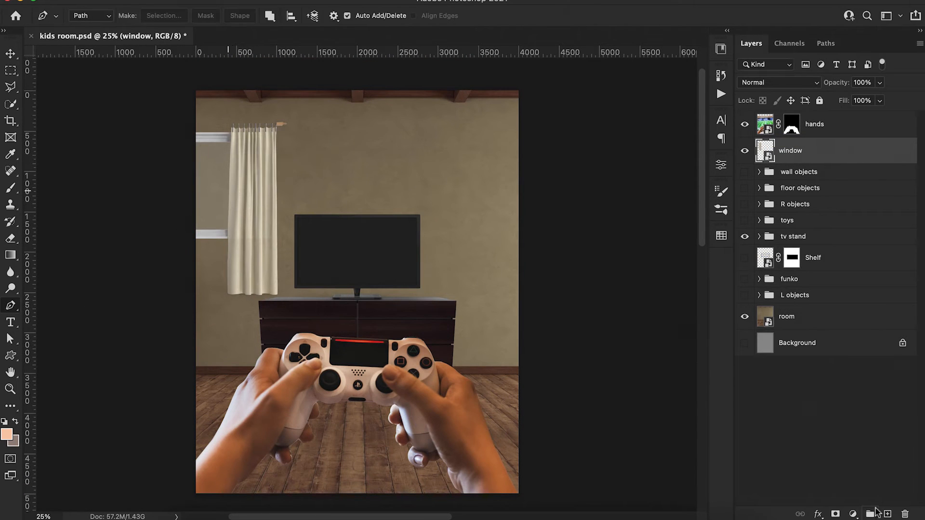
Step: Show the lava lamp and ps 4 on the dresser, and move the window layer below the Shelf layer
{"action": "left_click", "coordinate": [831, 178]}
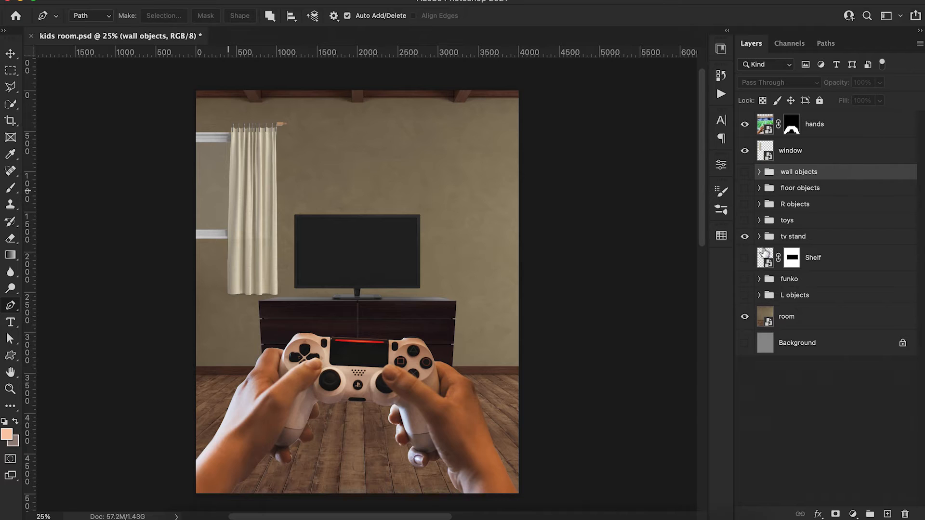
{"action": "left_click", "coordinate": [759, 236]}
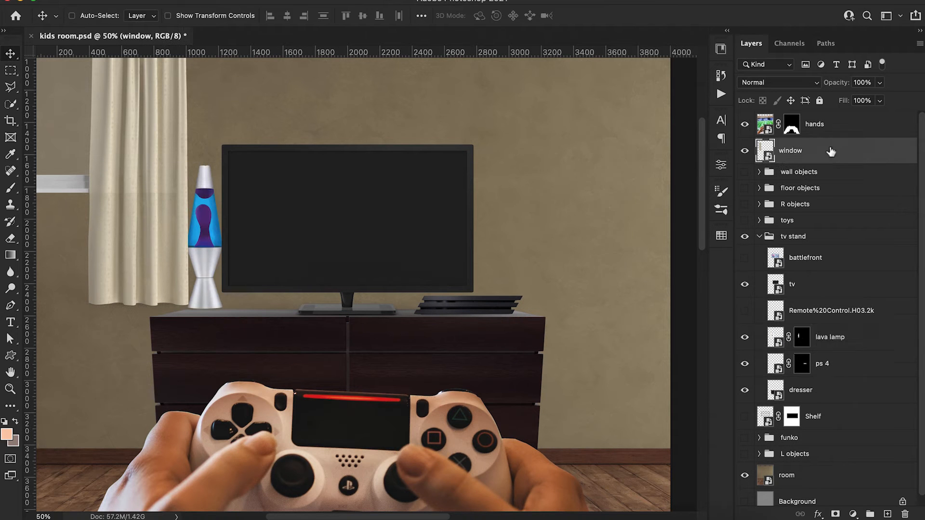
{"action": "left_click_drag", "start_coordinate": [831, 152], "coordinate": [819, 427]}
Step: Scale down the lava lamp beside the TV and fit the ps 4 on the dresser's right side
{"action": "key", "text": "super+t"}
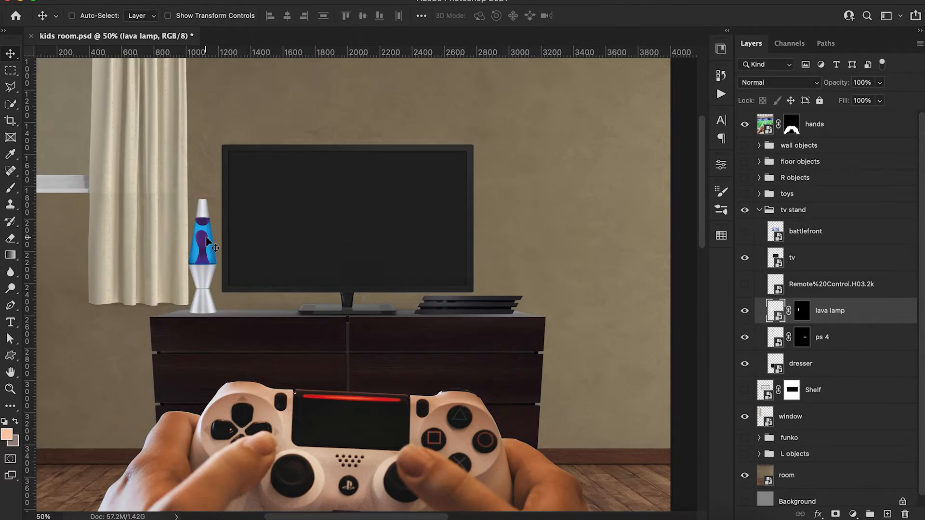
{"action": "key", "text": "super+minus"}
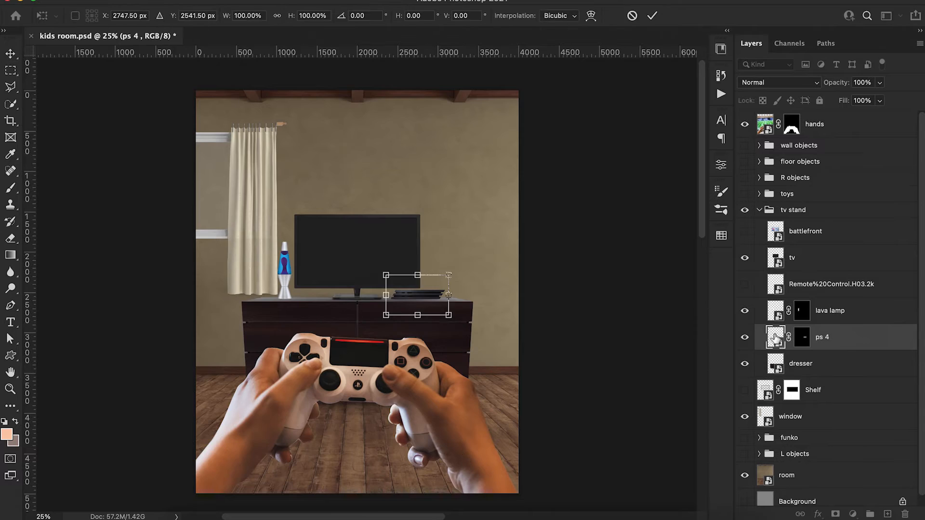
{"action": "key", "text": "Return"}
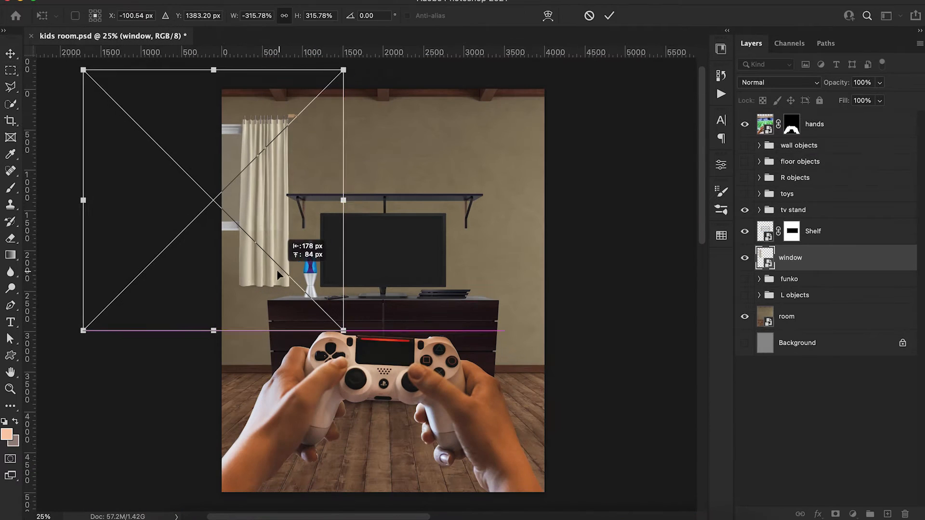
Step: Scale the window to 315.78%, shift it up and left, and move its layer below the L objects group
{"action": "key", "text": "Return"}
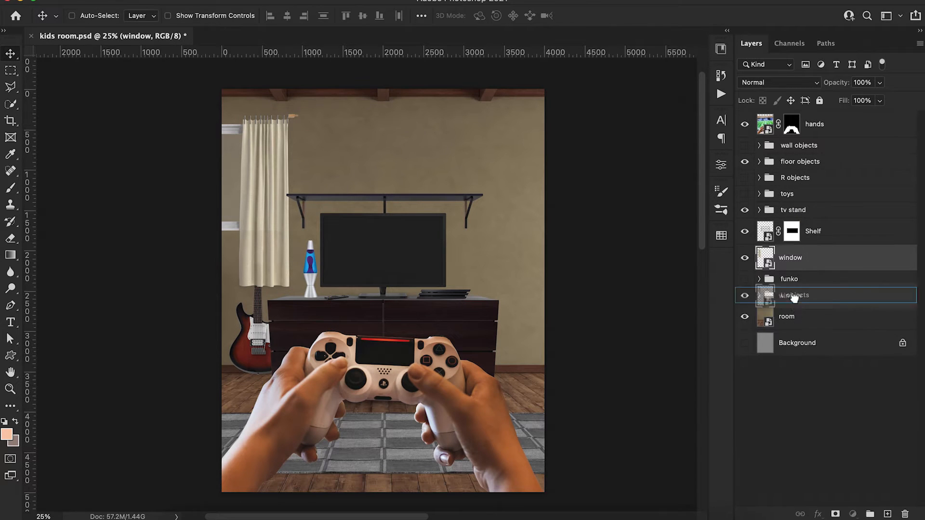
{"action": "left_click_drag", "start_coordinate": [770, 296], "coordinate": [781, 302]}
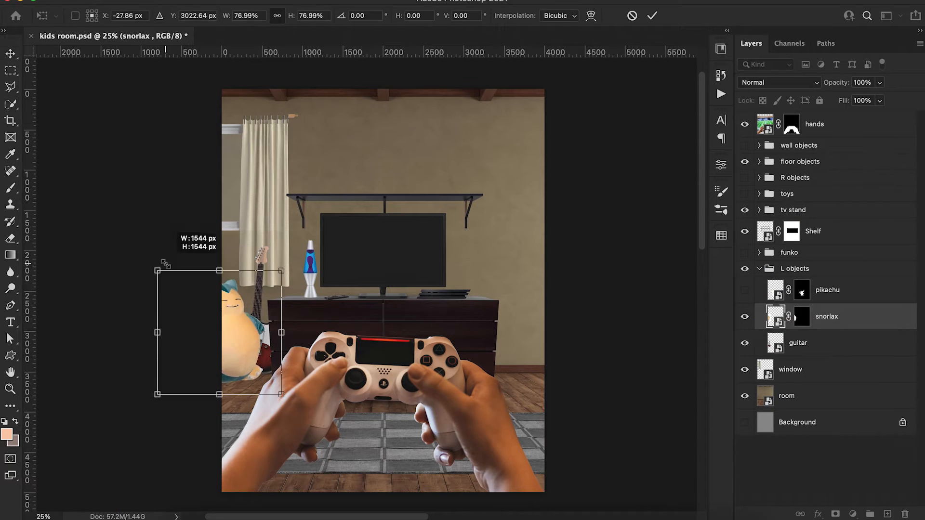
Step: Resize the snorlax in front of the guitar, and shift the tv stand group and Shelf together to the right
{"action": "key", "text": "Return"}
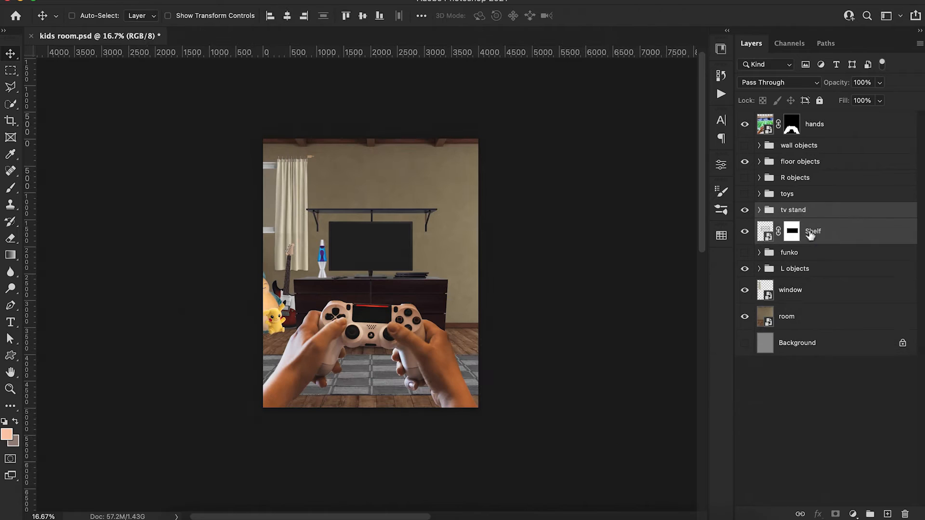
{"action": "key", "text": "ctrl+t"}
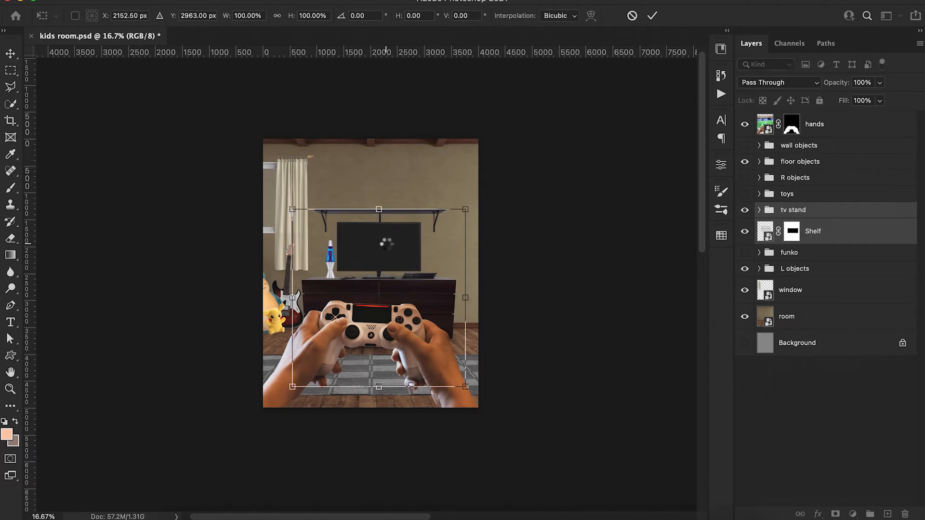
Step: Reposition the snorlax and guitar in the L objects group closer to the dresser
{"action": "left_click", "coordinate": [796, 268]}
{"action": "left_click", "coordinate": [759, 268]}
{"action": "left_click", "coordinate": [826, 289]}
{"action": "key", "text": "ctrl+t"}
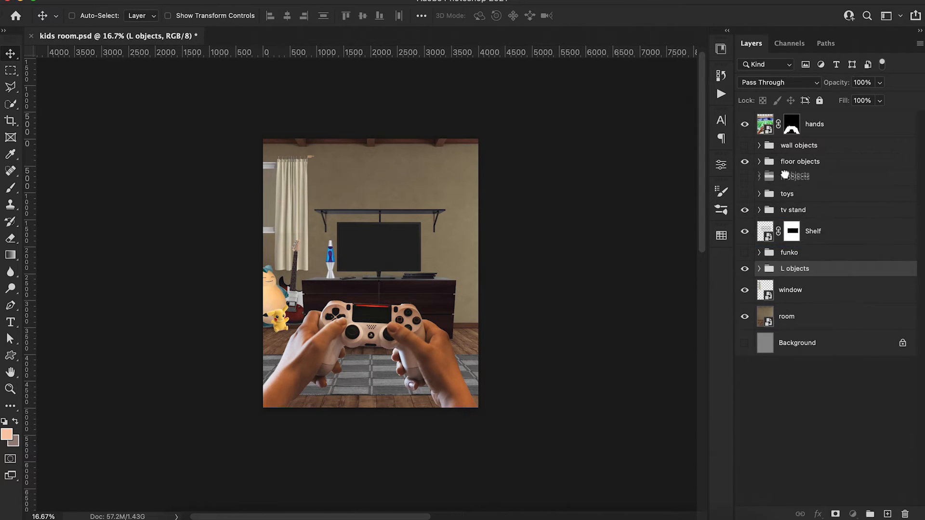
Step: Move the laundry bin layer below the tv stand group and place the bin to the right of the dresser
{"action": "left_click_drag", "start_coordinate": [819, 194], "coordinate": [822, 206]}
{"action": "key", "text": "ctrl+t"}
{"action": "left_click_drag", "start_coordinate": [380, 308], "coordinate": [460, 357]}
{"action": "key", "text": "Return"}
Step: Scale down the whole tv stand group to make room beside the dresser
{"action": "left_click", "coordinate": [772, 190]}
{"action": "key", "text": "ctrl+t"}
{"action": "key", "text": "Return"}
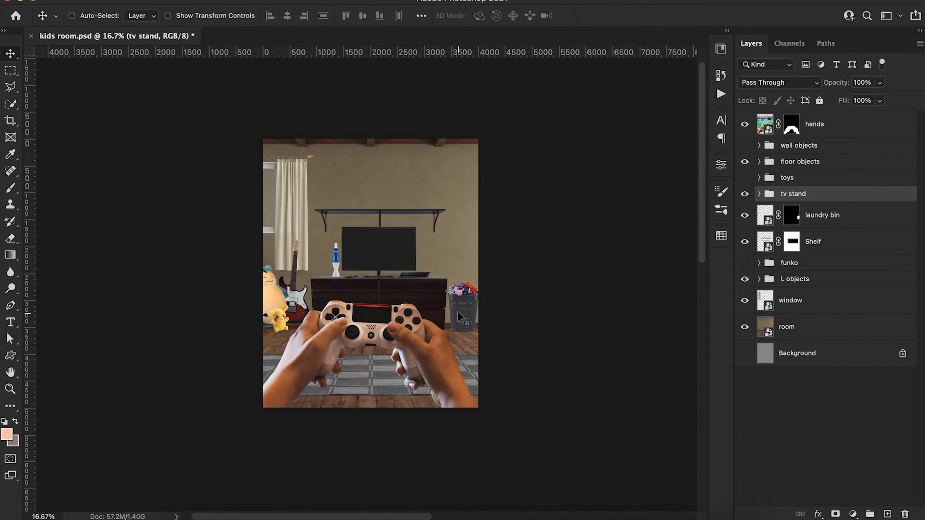
Step: Enlarge the laundry bin slightly and set it close against the dresser's right side
{"action": "left_click", "coordinate": [463, 318], "text": "ctrl"}
{"action": "key", "text": "ctrl+t"}
{"action": "left_click_drag", "start_coordinate": [464, 318], "coordinate": [521, 377]}
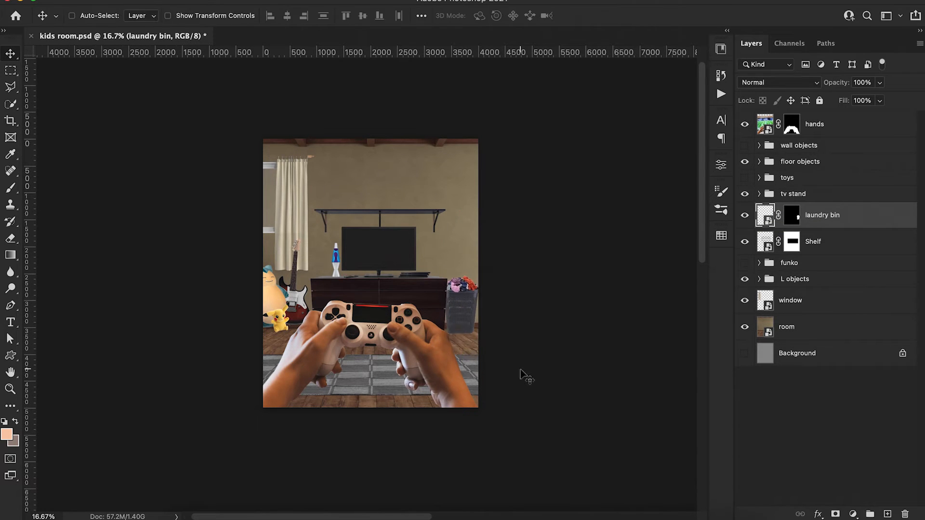
Step: Shift the window and its curtain slightly towards the dresser
{"action": "scroll", "coordinate": [520, 378], "scroll_direction": "up", "scroll_amount": 3}
{"action": "scroll", "coordinate": [524, 239], "scroll_direction": "down", "scroll_amount": 3}
{"action": "key", "text": "Return"}
{"action": "left_click", "coordinate": [262, 279], "text": "ctrl"}
{"action": "key", "text": "ctrl+t"}
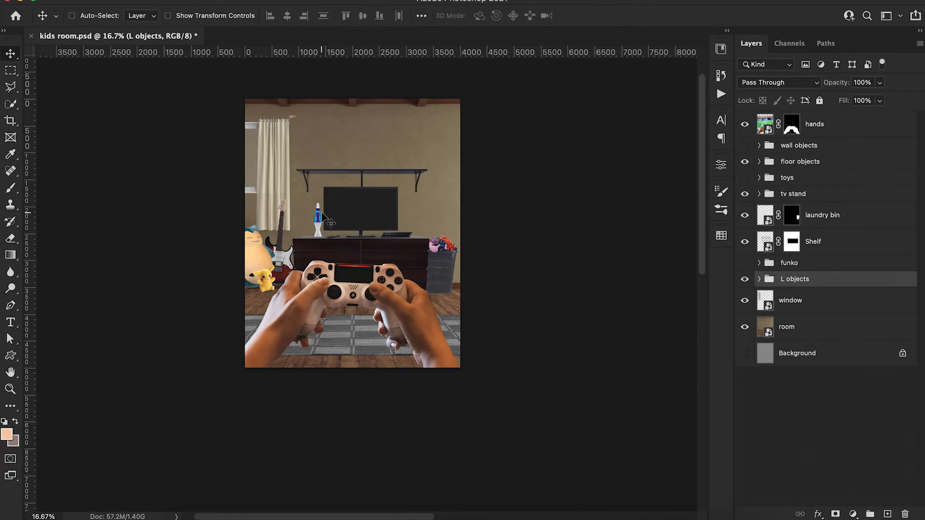
{"action": "left_click", "coordinate": [785, 301]}
{"action": "key", "text": "super+t"}
Step: Move the guitar in the L objects group slightly closer to the dresser
{"action": "left_click", "coordinate": [759, 279]}
{"action": "left_click", "coordinate": [792, 353]}
{"action": "key", "text": "super+t"}
{"action": "left_click_drag", "start_coordinate": [280, 237], "coordinate": [284, 237]}
{"action": "key", "text": "Return"}
{"action": "key", "text": "super+t"}
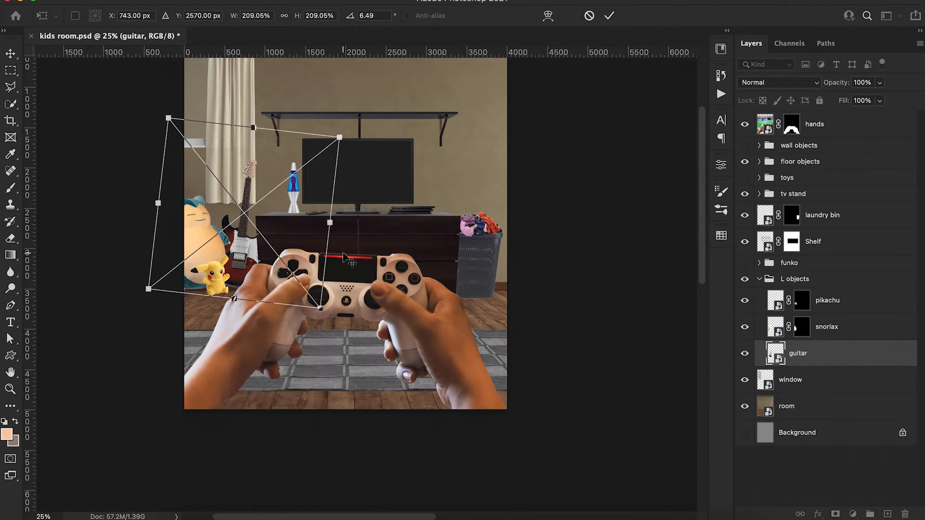
{"action": "key", "text": "Return"}
{"action": "key", "text": "super+minus"}
{"action": "left_click", "coordinate": [759, 279]}
Step: Show the wall objects group and fit the star wars poster on the wall above the laundry bin
{"action": "left_click", "coordinate": [759, 146]}
{"action": "left_click", "coordinate": [769, 162]}
{"action": "left_click", "coordinate": [744, 145]}
{"action": "left_click", "coordinate": [824, 209]}
{"action": "key", "text": "super+t"}
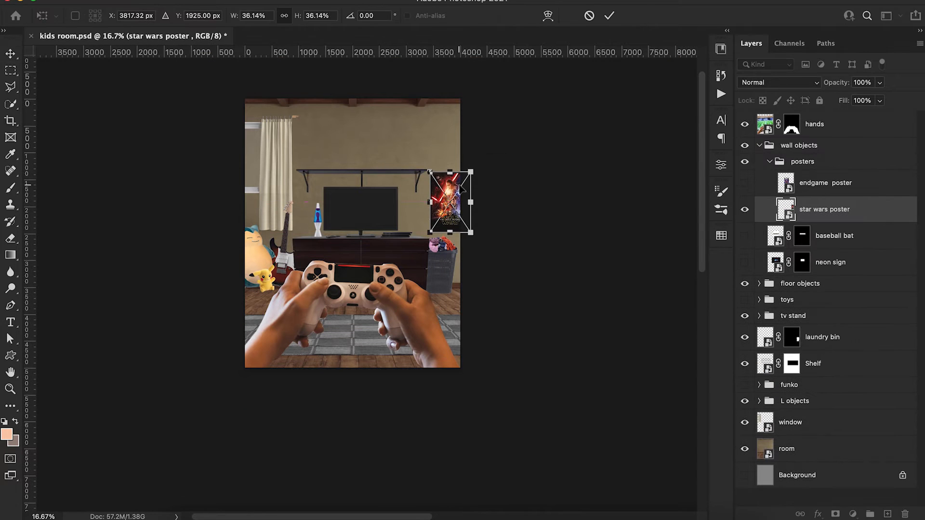
{"action": "left_click_drag", "start_coordinate": [471, 172], "coordinate": [464, 182]}
{"action": "key", "text": "Return"}
Step: Show the endgame poster and place it above the star wars poster at the wall's right edge
{"action": "left_click", "coordinate": [744, 183]}
{"action": "left_click", "coordinate": [825, 183]}
{"action": "key", "text": "super+t"}
{"action": "left_click_drag", "start_coordinate": [379, 201], "coordinate": [461, 147]}
{"action": "key", "text": "Return"}
{"action": "left_click", "coordinate": [824, 209]}
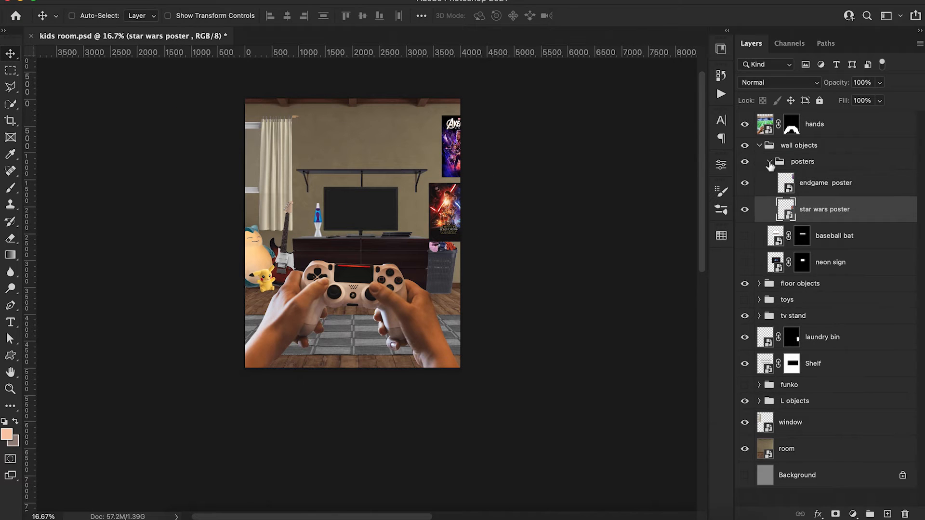
Step: Take both posters out of the wall objects group, place them below the laundry bin layer and regroup them as "posters"
{"action": "left_click", "coordinate": [770, 162]}
{"action": "key", "text": "super+shift+g"}
{"action": "left_click_drag", "start_coordinate": [818, 193], "coordinate": [818, 332]}
{"action": "key", "text": "super+g"}
{"action": "double_click", "coordinate": [791, 290]}
{"action": "type", "text": "posters"}
{"action": "key", "text": "Return"}
Step: Show the neon sign and the framed baseball bat and place them side by side on the wall above the shelf
{"action": "left_click", "coordinate": [744, 193]}
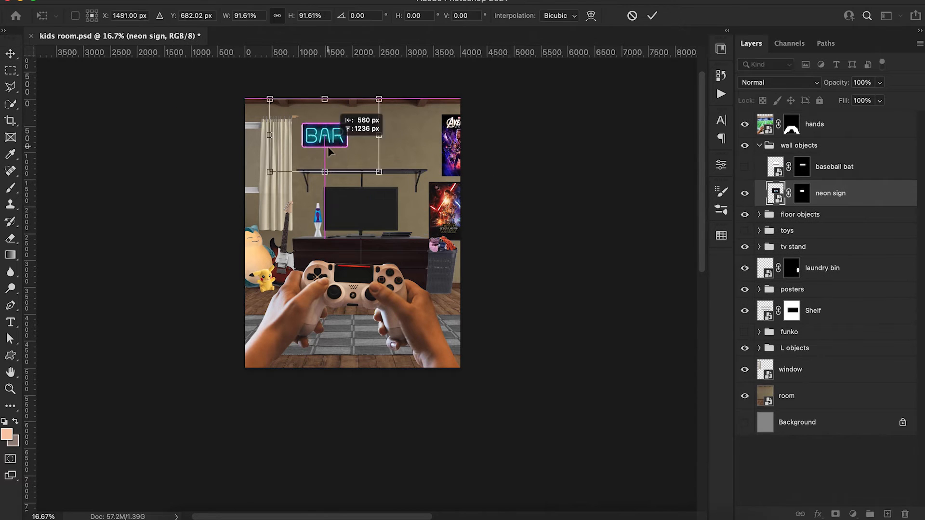
{"action": "key", "text": "Return"}
{"action": "left_click", "coordinate": [745, 167]}
{"action": "left_click", "coordinate": [834, 167]}
{"action": "key", "text": "super+t"}
{"action": "left_click_drag", "start_coordinate": [398, 144], "coordinate": [418, 155]}
{"action": "key", "text": "Return"}
{"action": "key", "text": "super+equal"}
{"action": "left_click", "coordinate": [759, 145]}
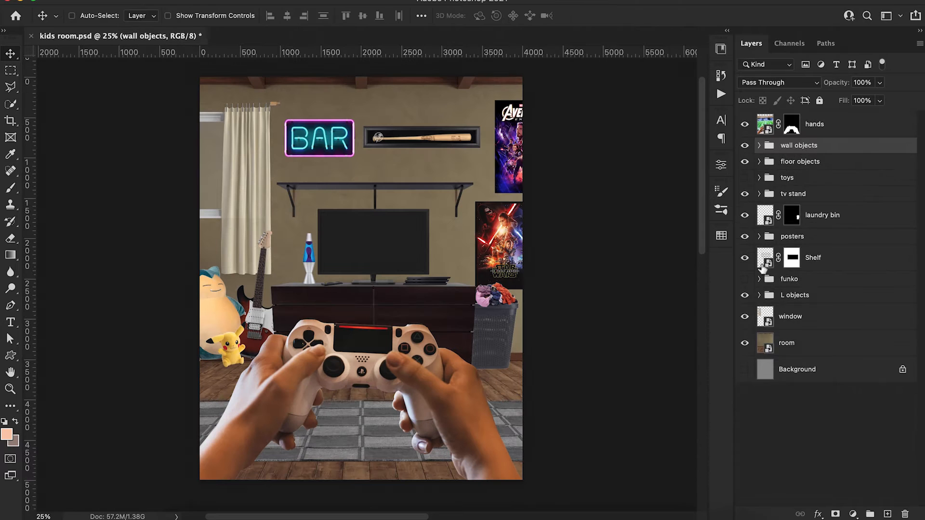
Step: Move the Basketball layer out of floor objects to below the tv stand group, show it and place it near the laundry bin
{"action": "left_click", "coordinate": [759, 162]}
{"action": "left_click_drag", "start_coordinate": [803, 183], "coordinate": [807, 387]}
{"action": "left_click", "coordinate": [744, 374]}
{"action": "key", "text": "super+t"}
{"action": "left_click_drag", "start_coordinate": [490, 377], "coordinate": [490, 365]}
{"action": "key", "text": "super+minus"}
Step: Flip the basketball horizontally
{"action": "right_click", "coordinate": [460, 359]}
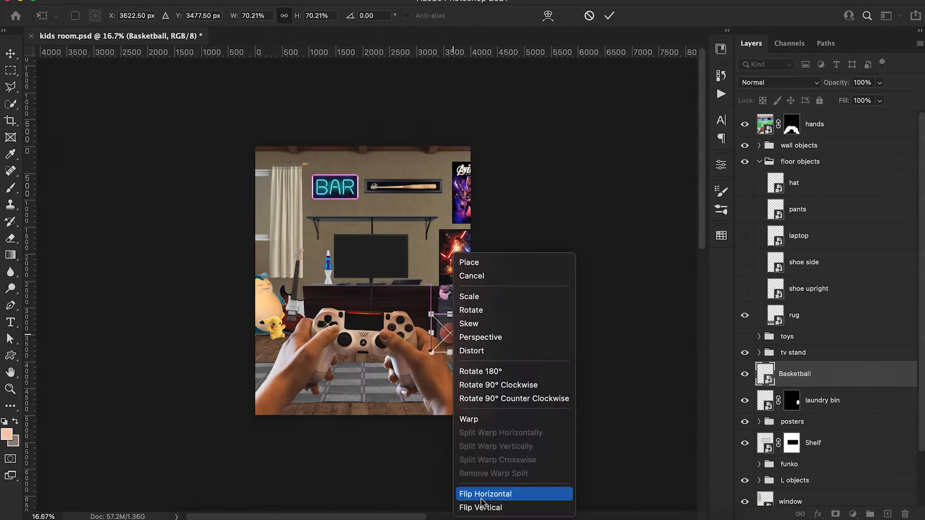
{"action": "left_click", "coordinate": [495, 491]}
{"action": "key", "text": "Return"}
{"action": "key", "text": "super+equal"}
{"action": "key", "text": "super+equal"}
Step: Show the laptop in the floor objects group and place it on the rug between the hands
{"action": "scroll", "coordinate": [766, 283], "scroll_direction": "down", "scroll_amount": 1}
{"action": "left_click", "coordinate": [745, 217]}
{"action": "left_click", "coordinate": [798, 217]}
{"action": "key", "text": "super+t"}
{"action": "left_click_drag", "start_coordinate": [373, 350], "coordinate": [367, 431]}
{"action": "key", "text": "super+minus"}
Step: Place the pants on the floor at the room's left edge and move the hands with the controller slightly lower
{"action": "left_click_drag", "start_coordinate": [367, 362], "coordinate": [272, 380]}
{"action": "key", "text": "Return"}
{"action": "left_click", "coordinate": [814, 124]}
{"action": "key", "text": "super+t"}
{"action": "left_click", "coordinate": [798, 209]}
{"action": "key", "text": "super+t"}
{"action": "left_click_drag", "start_coordinate": [364, 344], "coordinate": [454, 334]}
{"action": "key", "text": "Return"}
Step: Show the shoe upright and shoe side layers and arrange both shoes on the floor at the room's right edge
{"action": "left_click", "coordinate": [745, 289]}
{"action": "left_click", "coordinate": [808, 289]}
{"action": "key", "text": "super+t"}
{"action": "key", "text": "Return"}
{"action": "left_click", "coordinate": [745, 263]}
{"action": "left_click", "coordinate": [804, 262]}
{"action": "key", "text": "super+t"}
Step: Move the Basketball layer above the tv stand group and shift the ball left to the laundry bin's front corner
{"action": "scroll", "coordinate": [795, 357], "scroll_direction": "down", "scroll_amount": 1}
{"action": "left_click", "coordinate": [795, 352]}
{"action": "key", "text": "super+t"}
{"action": "key", "text": "Return"}
{"action": "left_click_drag", "start_coordinate": [799, 351], "coordinate": [804, 387]}
{"action": "key", "text": "super+z"}
{"action": "key", "text": "super+t"}
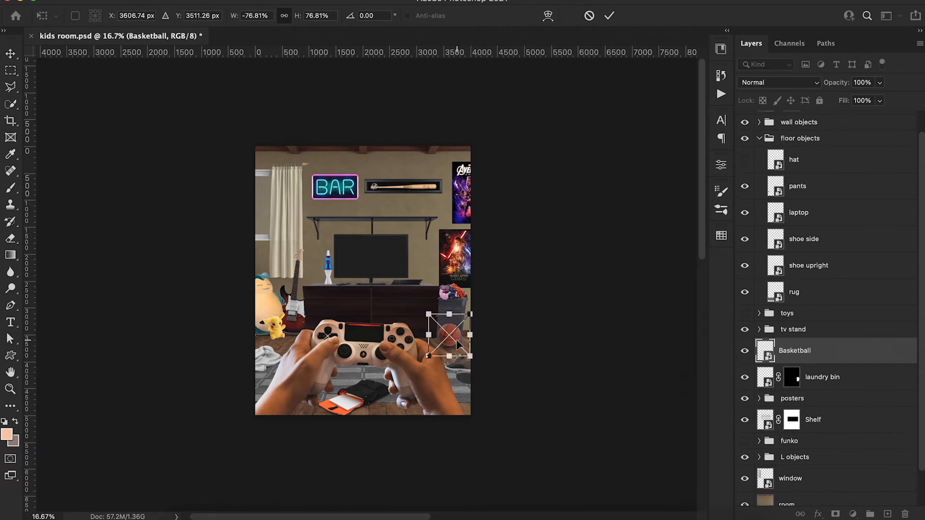
{"action": "left_click_drag", "start_coordinate": [795, 350], "coordinate": [800, 321]}
{"action": "key", "text": "super+t"}
{"action": "left_click_drag", "start_coordinate": [458, 333], "coordinate": [449, 333]}
{"action": "key", "text": "Return"}
Step: Show the hat, adjust its size and place it on the floor near the shoes
{"action": "scroll", "coordinate": [794, 193], "scroll_direction": "up", "scroll_amount": 1}
{"action": "left_click", "coordinate": [745, 183]}
{"action": "left_click", "coordinate": [793, 183]}
{"action": "key", "text": "super+t"}
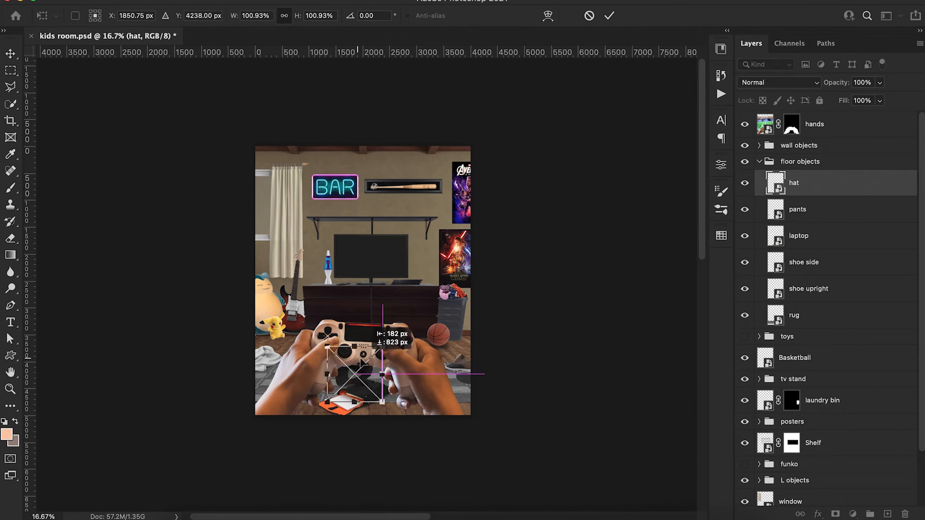
{"action": "left_click_drag", "start_coordinate": [374, 366], "coordinate": [385, 355]}
{"action": "left_click_drag", "start_coordinate": [381, 381], "coordinate": [399, 403]}
{"action": "left_click_drag", "start_coordinate": [449, 365], "coordinate": [469, 364]}
{"action": "key", "text": "Return"}
Step: Hide both shoes while moving the hat onto the black bag between the hands, and show the shoes again
{"action": "left_click_drag", "start_coordinate": [745, 263], "coordinate": [746, 288]}
{"action": "key", "text": "super+t"}
{"action": "left_click_drag", "start_coordinate": [475, 358], "coordinate": [363, 373]}
{"action": "key", "text": "Return"}
{"action": "left_click_drag", "start_coordinate": [745, 262], "coordinate": [744, 288]}
{"action": "left_click", "coordinate": [759, 162]}
Step: Scale down the peach and mario figures in the toys group, stand them on the dresser and order mario above peach
{"action": "left_click", "coordinate": [824, 226]}
{"action": "key", "text": "super+t"}
{"action": "left_click_drag", "start_coordinate": [381, 272], "coordinate": [373, 301]}
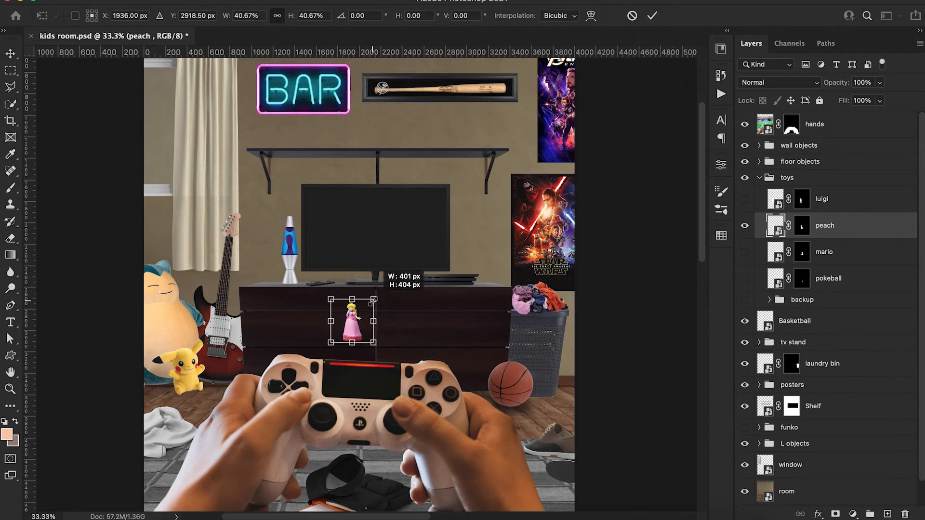
{"action": "left_click", "coordinate": [745, 251]}
{"action": "left_click", "coordinate": [824, 252]}
{"action": "key", "text": "super+t"}
{"action": "left_click_drag", "start_coordinate": [822, 252], "coordinate": [822, 213]}
Step: Show the luigi figure and place it next to peach on the dresser, in front of the lava lamp
{"action": "left_click", "coordinate": [744, 199]}
{"action": "left_click", "coordinate": [822, 199]}
{"action": "left_click", "coordinate": [813, 256]}
{"action": "key", "text": "super+t"}
{"action": "left_click", "coordinate": [771, 202]}
{"action": "key", "text": "super+t"}
{"action": "left_click_drag", "start_coordinate": [281, 272], "coordinate": [286, 273]}
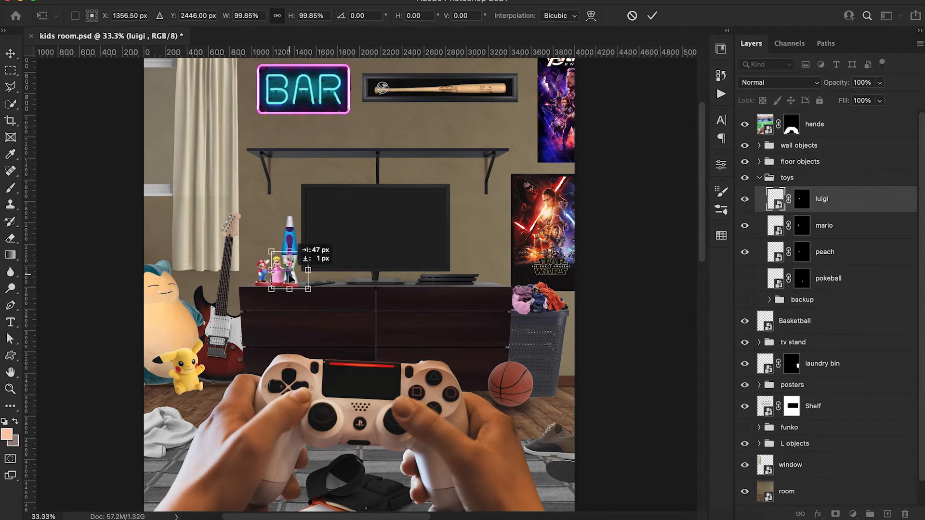
Step: Fine-tune the positions of the peach and luigi figures so the three figures stand together at the dresser's left end
{"action": "left_click", "coordinate": [773, 252]}
{"action": "key", "text": "super+equal"}
{"action": "key", "text": "super+equal"}
{"action": "left_click", "coordinate": [772, 226]}
{"action": "left_click", "coordinate": [772, 252]}
{"action": "left_click_drag", "start_coordinate": [267, 236], "coordinate": [233, 264]}
{"action": "key", "text": "Return"}
{"action": "left_click", "coordinate": [821, 199]}
{"action": "key", "text": "super+t"}
{"action": "left_click_drag", "start_coordinate": [270, 262], "coordinate": [257, 256]}
Step: Shift the lava lamp left behind the figures, then show the pokeball and set it beside them on the dresser
{"action": "left_click", "coordinate": [759, 342]}
{"action": "left_click", "coordinate": [829, 442]}
{"action": "key", "text": "super+t"}
{"action": "left_click", "coordinate": [745, 278]}
{"action": "left_click_drag", "start_coordinate": [434, 430], "coordinate": [278, 270]}
{"action": "key", "text": "super+minus"}
{"action": "key", "text": "super+minus"}
{"action": "key", "text": "super+minus"}
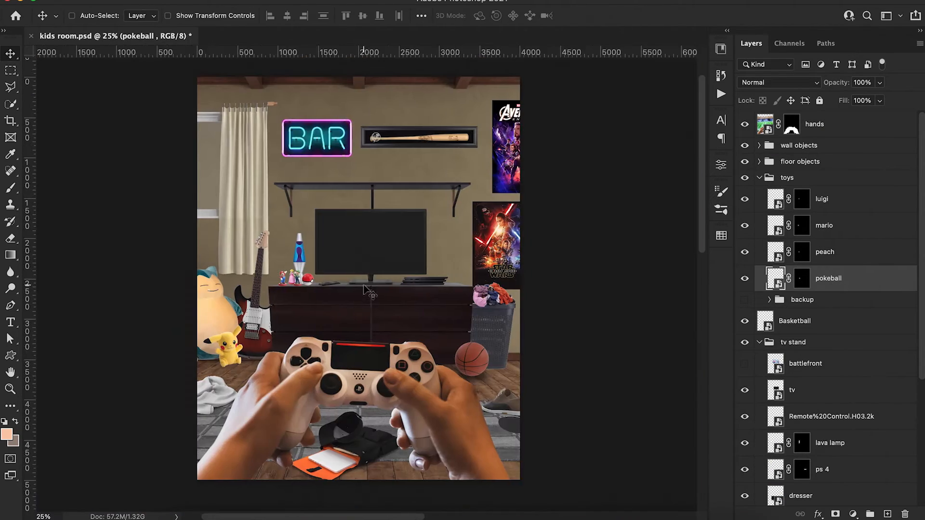
Step: Adjust the peach figure's position between mario and luigi on the dresser
{"action": "left_click", "coordinate": [825, 252]}
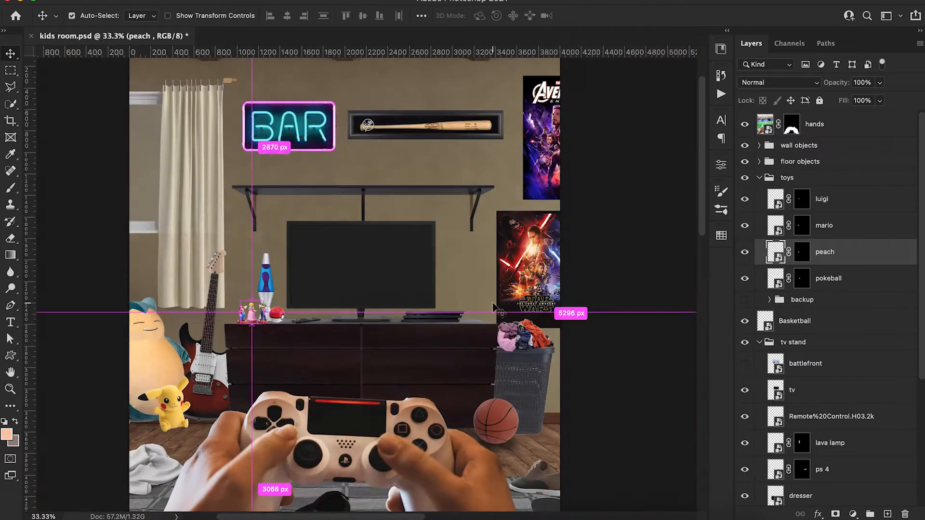
{"action": "left_click_drag", "start_coordinate": [214, 165], "coordinate": [496, 319]}
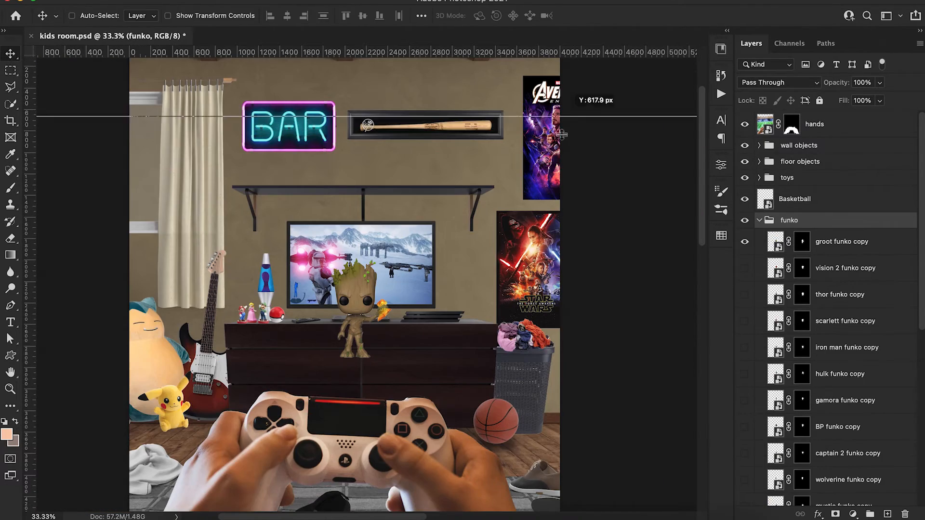
Step: Scale down the groot funko and stand it at the left end of the wall shelf
{"action": "left_click_drag", "start_coordinate": [338, 357], "coordinate": [265, 188]}
{"action": "left_click", "coordinate": [652, 20]}
{"action": "key", "text": "super+t"}
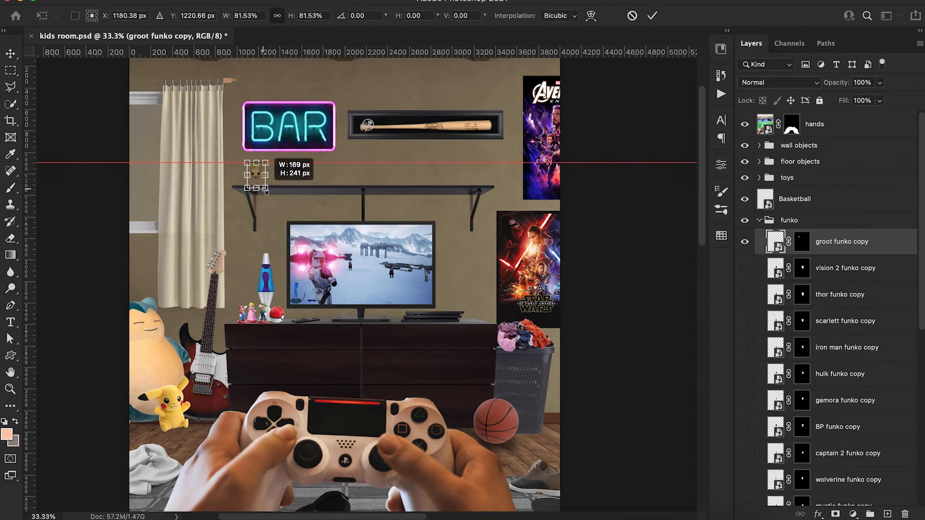
{"action": "left_click", "coordinate": [652, 17]}
{"action": "left_click", "coordinate": [845, 269]}
Step: Place the vision 2 funko beside groot, then order scarlett above thor, show it and stand it next to vision
{"action": "key", "text": "super+t"}
{"action": "left_click_drag", "start_coordinate": [335, 267], "coordinate": [276, 174]}
{"action": "left_click_drag", "start_coordinate": [294, 156], "coordinate": [289, 162]}
{"action": "left_click_drag", "start_coordinate": [828, 321], "coordinate": [827, 292]}
{"action": "left_click", "coordinate": [744, 294]}
{"action": "key", "text": "super+t"}
{"action": "left_click_drag", "start_coordinate": [361, 282], "coordinate": [293, 175]}
{"action": "left_click", "coordinate": [652, 16]}
Step: Show the thor and iron man funkos and line them up on the shelf beside scarlett
{"action": "left_click", "coordinate": [744, 321]}
{"action": "left_click", "coordinate": [839, 321]}
{"action": "left_click_drag", "start_coordinate": [362, 308], "coordinate": [311, 176]}
{"action": "left_click", "coordinate": [846, 347]}
{"action": "key", "text": "Return"}
Step: Show the hulk funko, scale it down and stand it on the shelf beside iron man
{"action": "left_click", "coordinate": [745, 374]}
{"action": "left_click", "coordinate": [818, 375]}
{"action": "key", "text": "super+t"}
{"action": "left_click_drag", "start_coordinate": [387, 263], "coordinate": [374, 281]}
{"action": "left_click_drag", "start_coordinate": [360, 299], "coordinate": [361, 162]}
{"action": "key", "text": "Return"}
Step: Show the gamora funko and place it at shelf size beside hulk
{"action": "left_click", "coordinate": [744, 401]}
{"action": "left_click", "coordinate": [845, 400]}
{"action": "key", "text": "super+t"}
{"action": "left_click_drag", "start_coordinate": [360, 291], "coordinate": [369, 174]}
{"action": "left_click", "coordinate": [652, 16]}
Step: Show the BP and captain 2 funkos, scale them down and add them to the shelf row after gamora
{"action": "left_click", "coordinate": [745, 427]}
{"action": "left_click", "coordinate": [837, 427]}
{"action": "key", "text": "super+t"}
{"action": "scroll", "coordinate": [783, 402], "scroll_direction": "down", "scroll_amount": 10}
{"action": "left_click", "coordinate": [745, 193]}
{"action": "left_click", "coordinate": [780, 193]}
{"action": "key", "text": "super+t"}
{"action": "left_click_drag", "start_coordinate": [364, 293], "coordinate": [392, 166]}
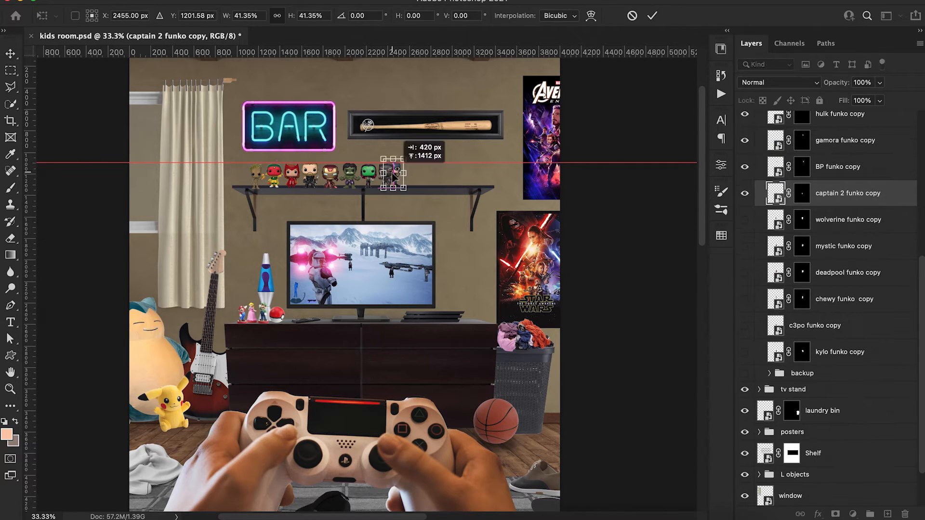
Step: Show the wolverine and mystic funkos and stand them on the shelf beside captain 2
{"action": "key", "text": "super+plus"}
{"action": "left_click", "coordinate": [745, 220]}
{"action": "left_click", "coordinate": [781, 220]}
{"action": "key", "text": "Return"}
{"action": "left_click", "coordinate": [745, 246]}
{"action": "left_click", "coordinate": [843, 246]}
{"action": "key", "text": "super+t"}
{"action": "left_click_drag", "start_coordinate": [343, 320], "coordinate": [471, 121]}
{"action": "key", "text": "Return"}
Step: Place the deadpool funko beside mystic, then show the chewy funko and stand it next to deadpool
{"action": "left_click", "coordinate": [828, 159]}
{"action": "left_click_drag", "start_coordinate": [357, 284], "coordinate": [495, 117]}
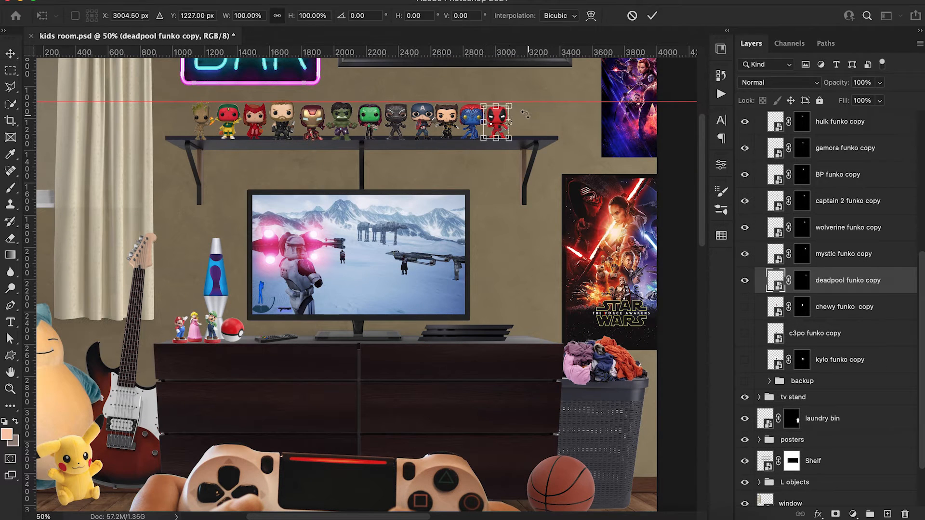
{"action": "left_click", "coordinate": [744, 307]}
{"action": "left_click", "coordinate": [844, 307]}
{"action": "key", "text": "super+t"}
{"action": "left_click_drag", "start_coordinate": [359, 262], "coordinate": [517, 118]}
Step: Show the c3po and kylo funkos and complete the row at the shelf's right end
{"action": "left_click", "coordinate": [745, 334]}
{"action": "left_click", "coordinate": [815, 333]}
{"action": "key", "text": "super+t"}
{"action": "left_click_drag", "start_coordinate": [367, 302], "coordinate": [362, 307]}
{"action": "left_click_drag", "start_coordinate": [337, 324], "coordinate": [569, 116]}
{"action": "left_click", "coordinate": [744, 360]}
{"action": "left_click", "coordinate": [839, 360]}
{"action": "key", "text": "Return"}
Step: Widen the Shelf layer to fit the full row of funko figures
{"action": "left_click", "coordinate": [813, 300]}
{"action": "key", "text": "super+t"}
{"action": "key", "text": "Return"}
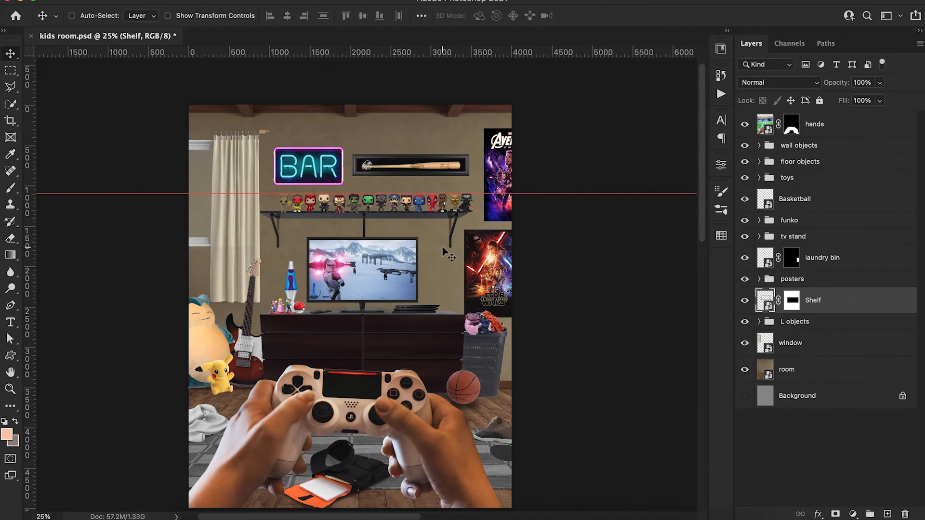
Step: Move the funko group below the Shelf layer and shift the figures left to centre them on the shelf
{"action": "left_click_drag", "start_coordinate": [789, 220], "coordinate": [807, 310]}
{"action": "key", "text": "super+t"}
{"action": "left_click_drag", "start_coordinate": [452, 275], "coordinate": [439, 275]}
{"action": "key", "text": "Return"}
{"action": "key", "text": "super"}
{"action": "key", "text": "super+minus"}
{"action": "key", "text": "super+equal"}
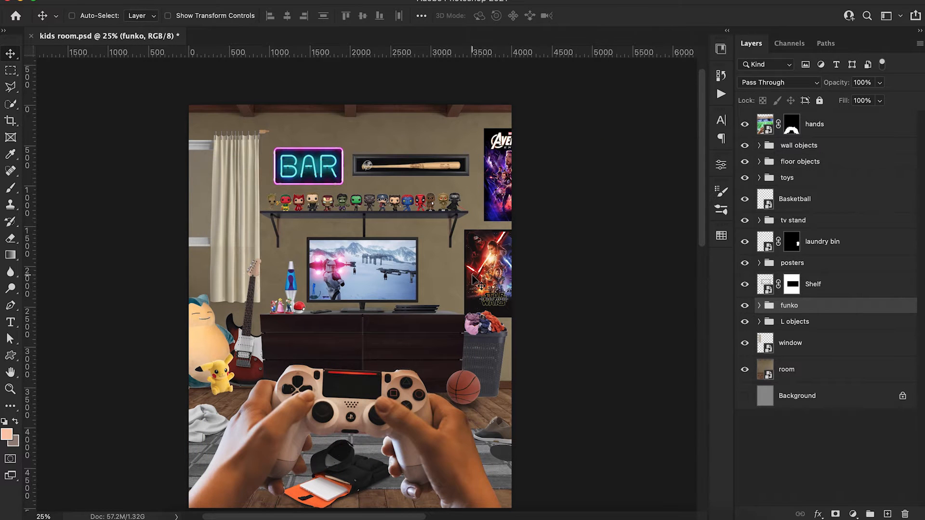
Step: Flip the basketball horizontally, scale it down slightly and move it right in front of the laundry bin
{"action": "scroll", "coordinate": [475, 280], "scroll_direction": "down", "scroll_amount": 1}
{"action": "left_click", "coordinate": [766, 199]}
{"action": "key", "text": "super+t"}
{"action": "left_click_drag", "start_coordinate": [470, 371], "coordinate": [475, 368]}
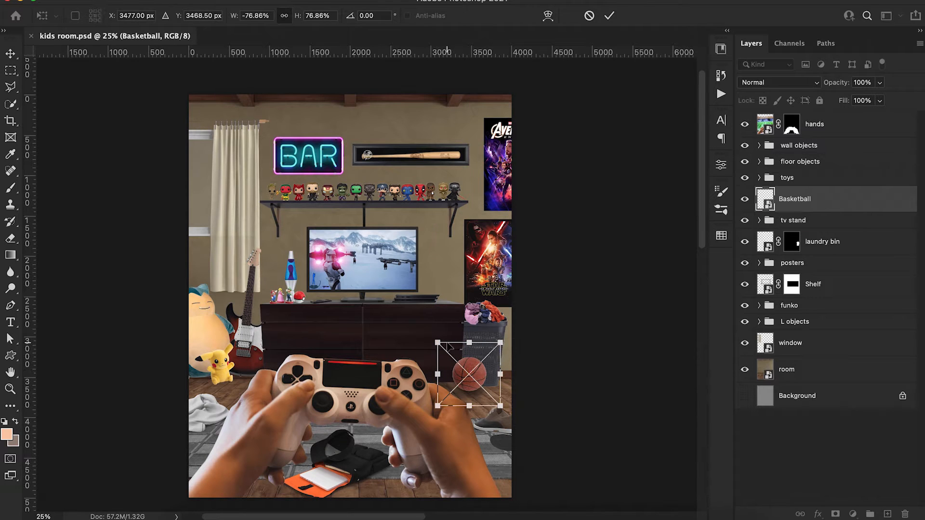
{"action": "left_click_drag", "start_coordinate": [439, 342], "coordinate": [446, 347]}
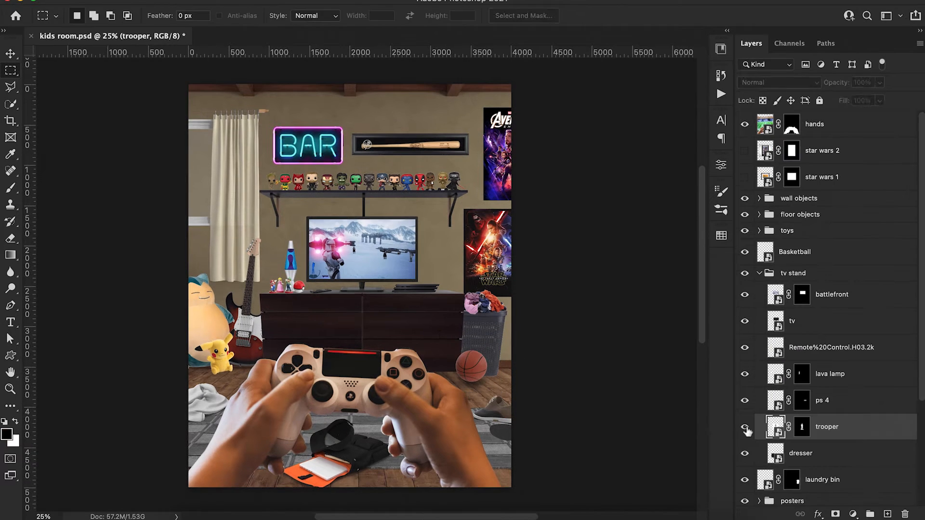
Step: Show the trooper, scale it down and stand it behind the PS4 between the TV and the Star Wars poster
{"action": "left_click", "coordinate": [745, 427]}
{"action": "key", "text": "super+t"}
{"action": "left_click_drag", "start_coordinate": [347, 331], "coordinate": [434, 275]}
{"action": "left_click_drag", "start_coordinate": [499, 167], "coordinate": [436, 229]}
{"action": "left_click_drag", "start_coordinate": [427, 261], "coordinate": [453, 260]}
{"action": "key", "text": "Return"}
{"action": "key", "text": "m"}
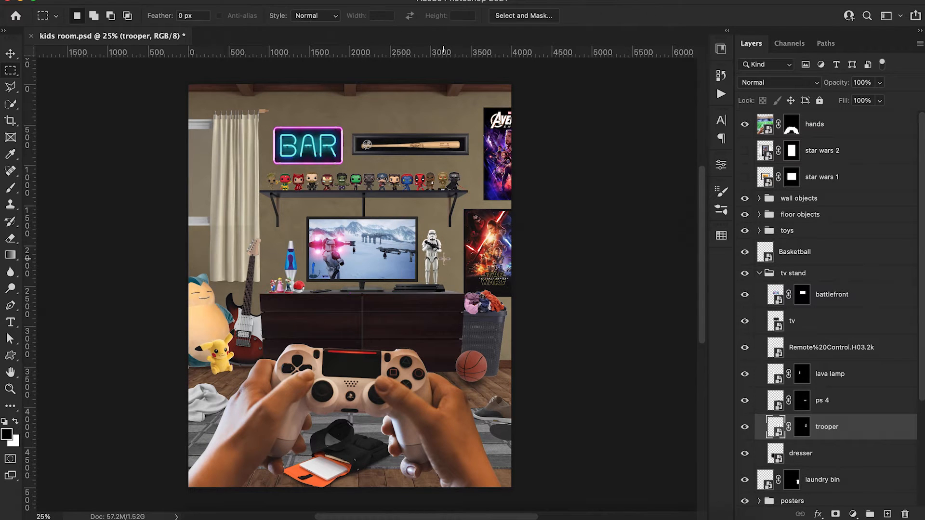
Step: Shift the ps 4 layer slightly right and down on the dresser beneath the trooper
{"action": "left_click", "coordinate": [779, 400]}
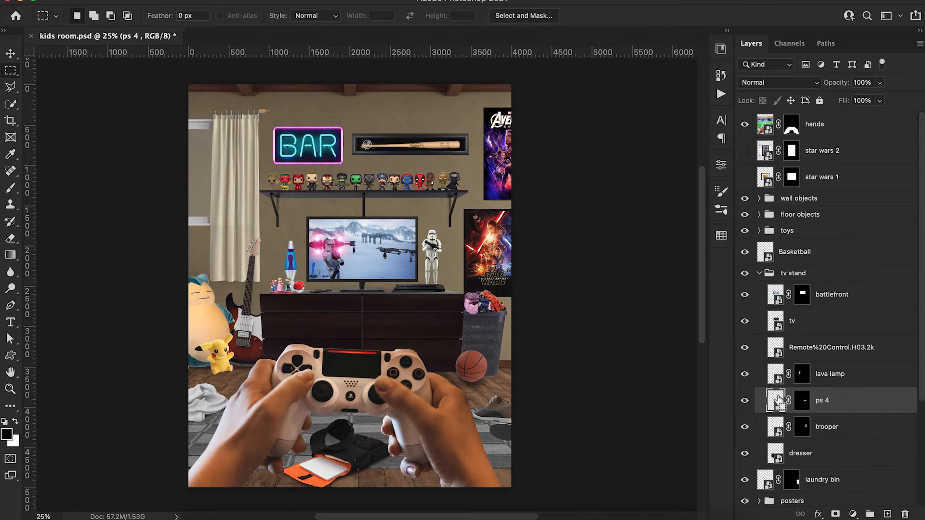
{"action": "key", "text": "ctrl+t"}
{"action": "left_click_drag", "start_coordinate": [423, 294], "coordinate": [434, 295]}
{"action": "key", "text": "Return"}
Step: Scale the trooper up to 115.14% and reposition it behind the PS4
{"action": "left_click", "coordinate": [776, 427]}
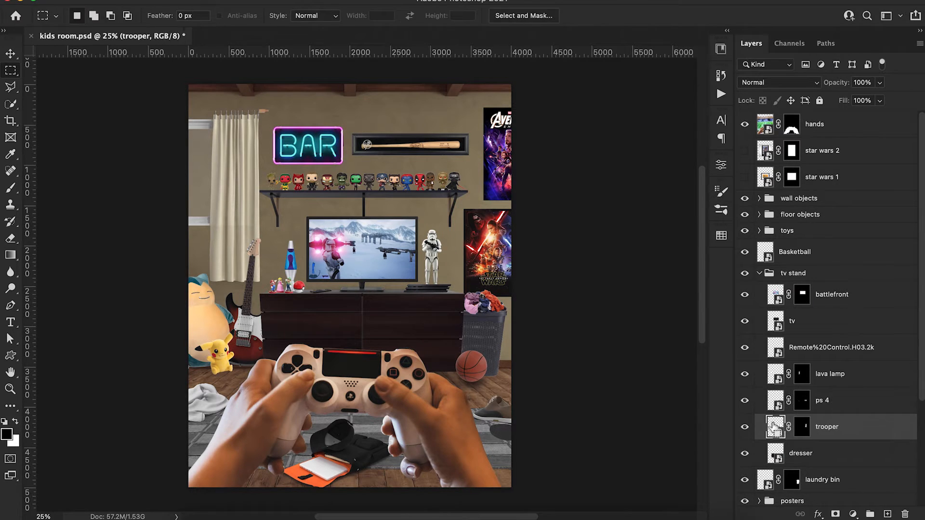
{"action": "key", "text": "ctrl+t"}
{"action": "left_click_drag", "start_coordinate": [463, 228], "coordinate": [473, 218]}
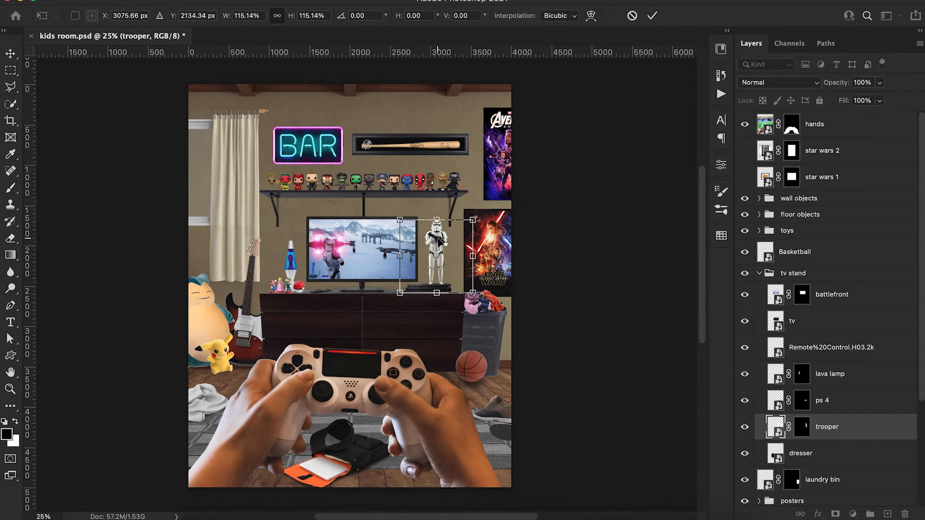
{"action": "left_click_drag", "start_coordinate": [435, 249], "coordinate": [435, 251]}
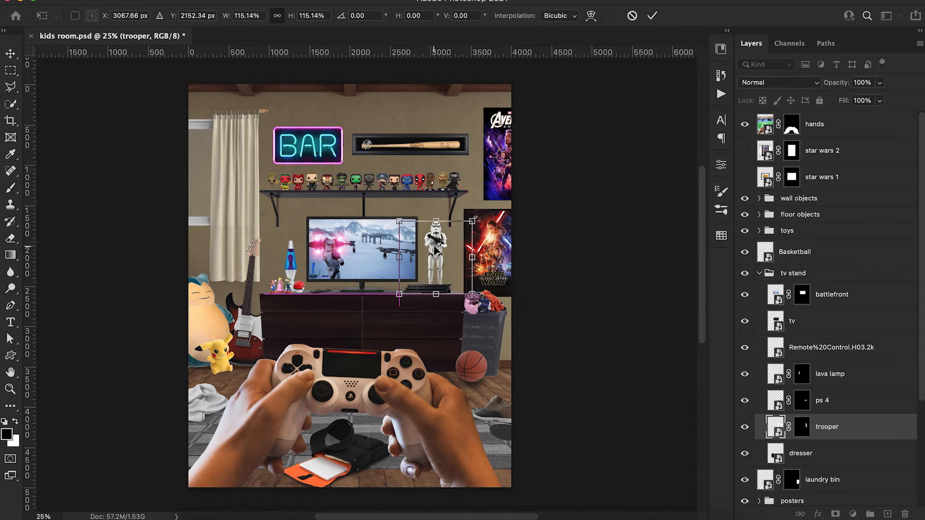
{"action": "key", "text": "Return"}
Step: Nudge the ps 4 layer 10 px down and 10 px right on the dresser
{"action": "left_click", "coordinate": [776, 400]}
{"action": "key", "text": "ctrl+t"}
{"action": "key", "text": "ctrl+plus"}
{"action": "key", "text": "ctrl+plus"}
{"action": "key", "text": "ctrl+plus"}
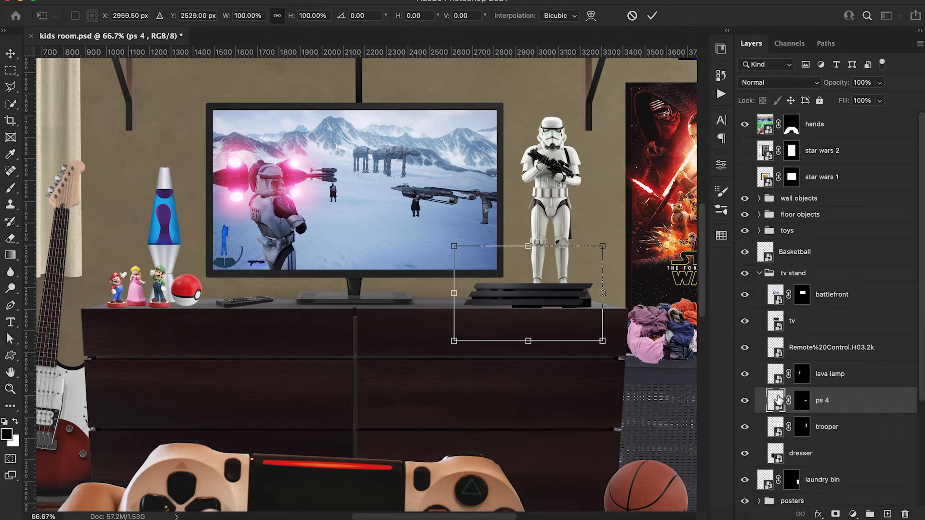
{"action": "key", "text": "shift+Down"}
{"action": "key", "text": "shift+Right"}
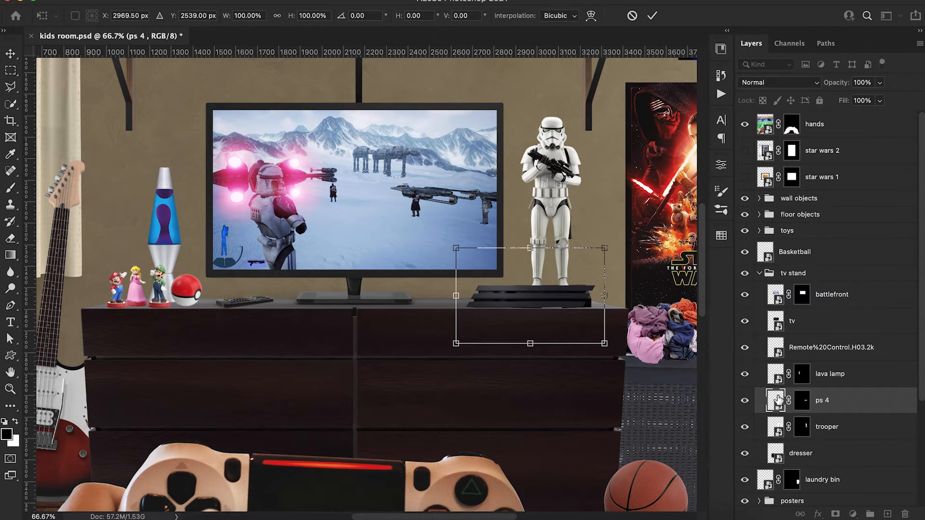
{"action": "key", "text": "Return"}
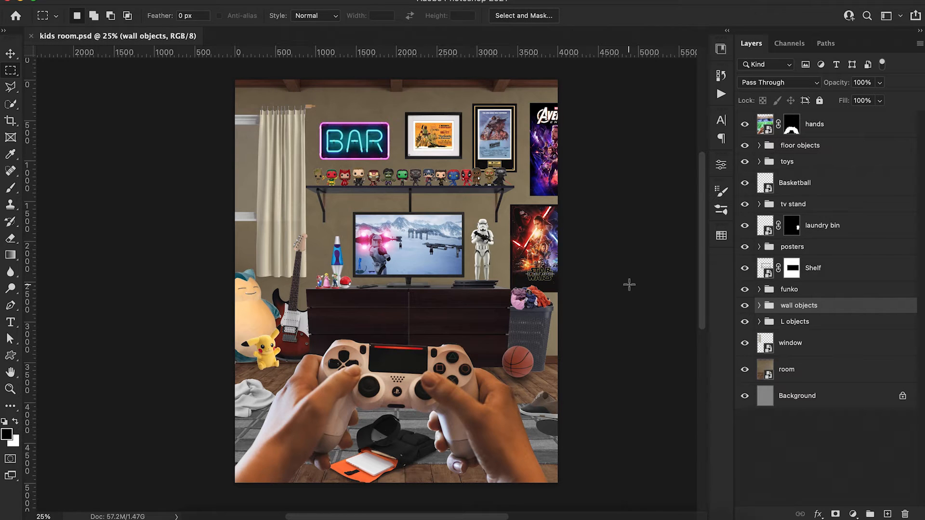
Step: Add a layer mask to the room layer and hide a rectangular area of wall behind the window
{"action": "left_click", "coordinate": [799, 369]}
{"action": "left_click", "coordinate": [835, 515]}
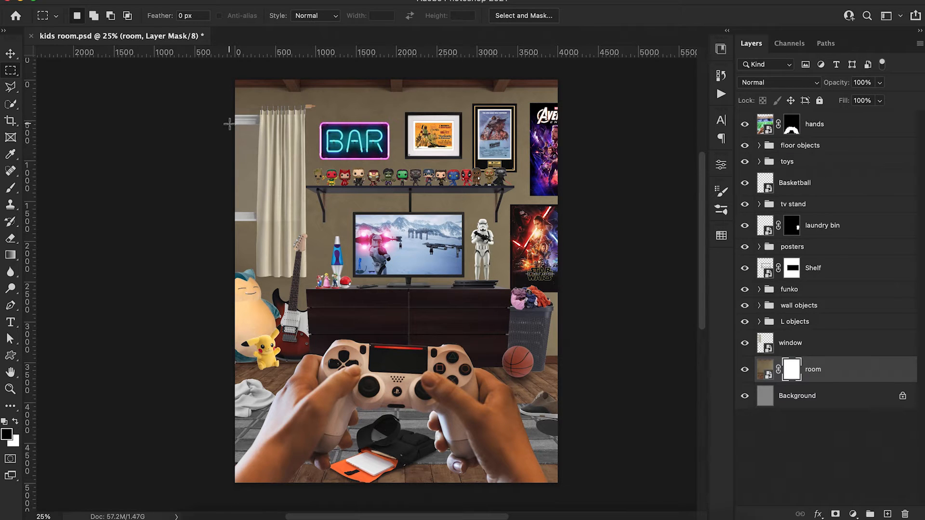
{"action": "left_click_drag", "start_coordinate": [235, 124], "coordinate": [292, 214]}
{"action": "key", "text": "alt+BackSpace"}
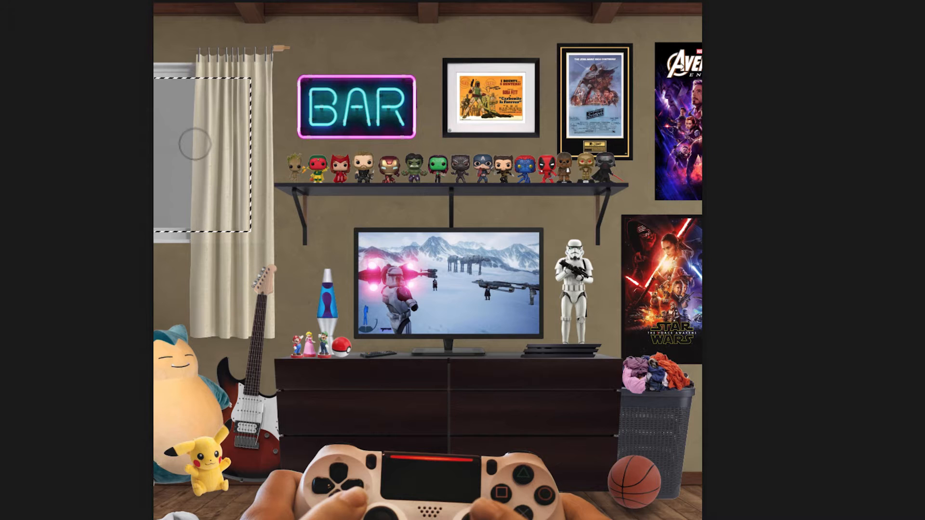
{"action": "key", "text": "super+d"}
Step: Brush blue sky colour across the window opening beside the curtain
{"action": "mouse_move", "coordinate": [259, 161]}
{"action": "left_mouse_down"}
{"action": "mouse_move", "coordinate": [254, 183]}
{"action": "mouse_move", "coordinate": [246, 174]}
{"action": "left_mouse_up"}
{"action": "left_click_drag", "start_coordinate": [149, 88], "coordinate": [234, 88]}
{"action": "left_click_drag", "start_coordinate": [210, 218], "coordinate": [150, 223]}
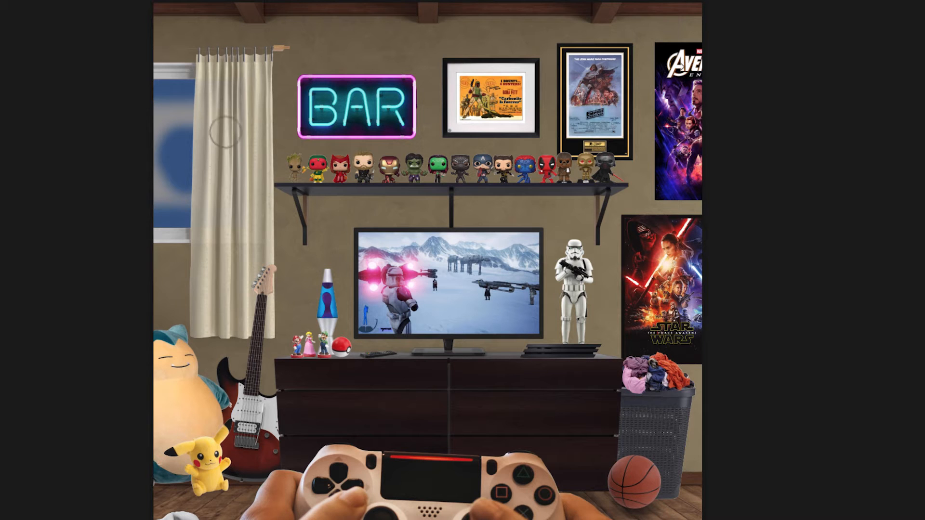
{"action": "left_click_drag", "start_coordinate": [225, 124], "coordinate": [138, 177]}
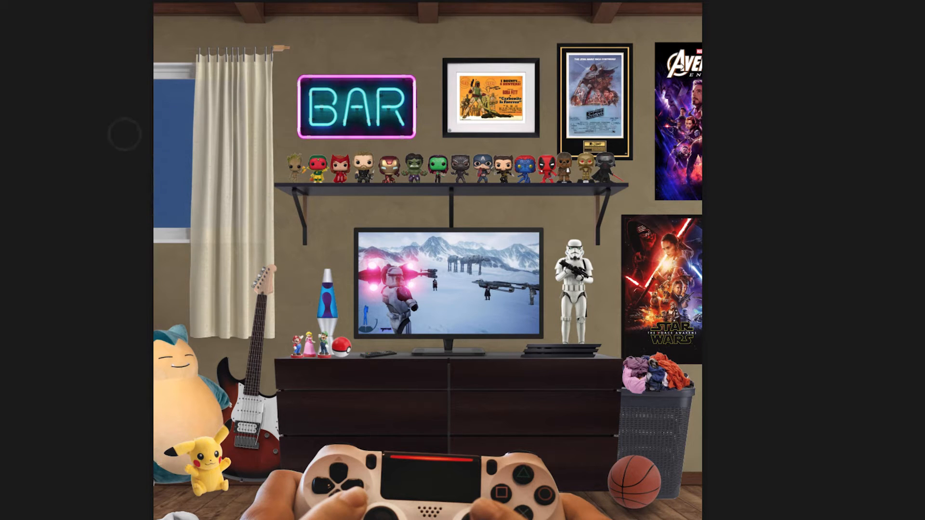
Step: Enlarge the brush, pick another blue and paint it over the sky in the window
{"action": "key", "text": "Return"}
{"action": "key", "text": "bracketright"}
{"action": "key", "text": "bracketright"}
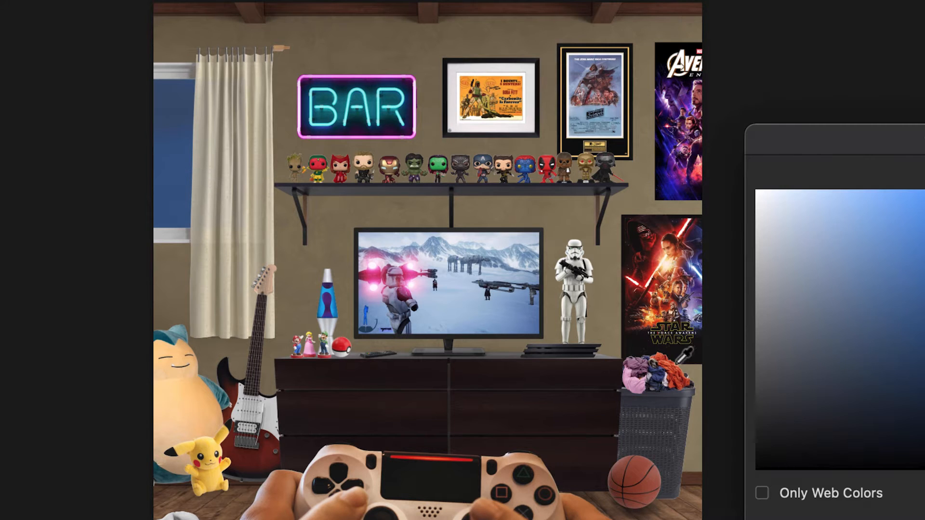
{"action": "key", "text": "Return"}
{"action": "mouse_move", "coordinate": [183, 126]}
{"action": "left_mouse_down"}
{"action": "mouse_move", "coordinate": [171, 157]}
{"action": "mouse_move", "coordinate": [152, 110]}
{"action": "mouse_move", "coordinate": [187, 104]}
{"action": "mouse_move", "coordinate": [167, 108]}
{"action": "mouse_move", "coordinate": [166, 141]}
{"action": "left_mouse_up"}
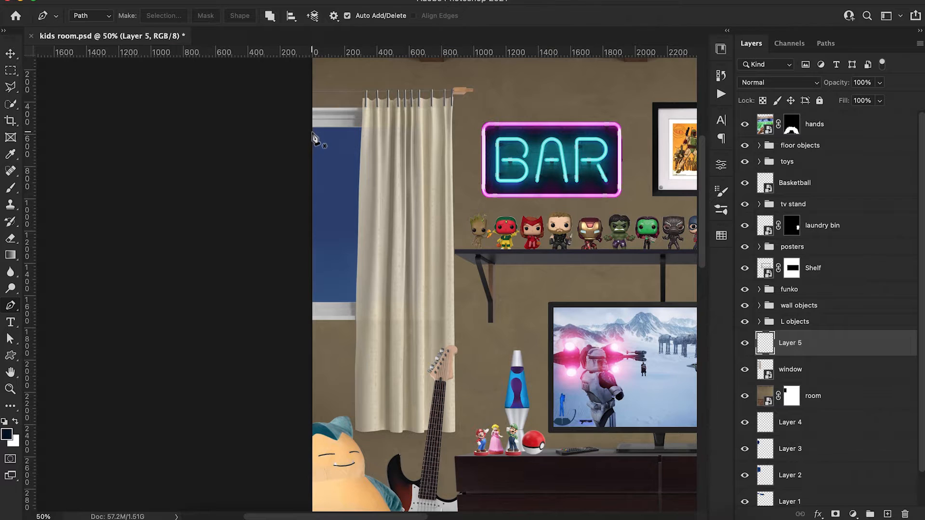
Step: Trace the visible window glass along the curtain's edge with the Pen tool and convert the path to a selection
{"action": "left_click", "coordinate": [310, 127]}
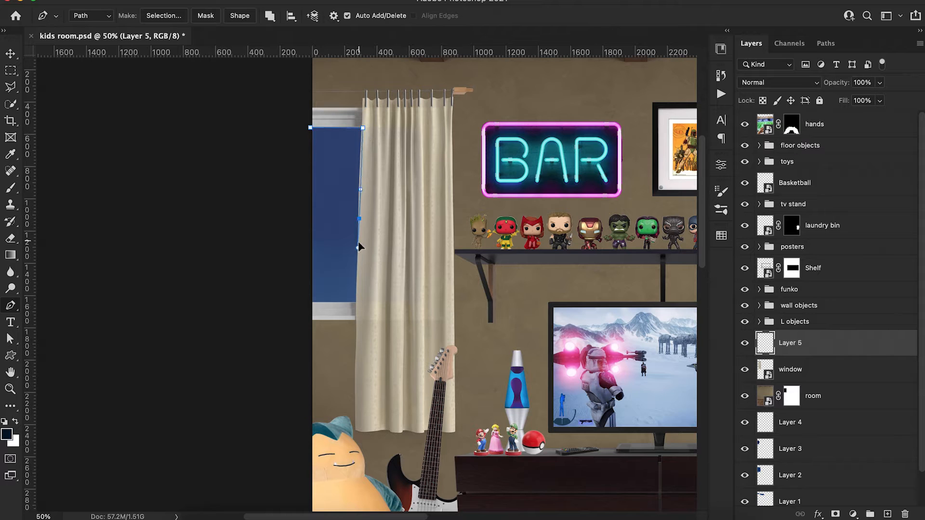
{"action": "key", "text": "super+z"}
{"action": "left_click", "coordinate": [361, 160]}
{"action": "left_click", "coordinate": [359, 199]}
{"action": "left_click", "coordinate": [358, 240]}
{"action": "left_click", "coordinate": [357, 263]}
{"action": "left_click", "coordinate": [357, 281]}
{"action": "left_click", "coordinate": [357, 301]}
{"action": "left_click", "coordinate": [310, 302]}
{"action": "left_click", "coordinate": [310, 128]}
{"action": "right_click", "coordinate": [320, 143]}
{"action": "left_click", "coordinate": [358, 209]}
{"action": "left_click", "coordinate": [547, 183]}
Step: Brush dark navy shading over the upper window glass on Layer 5, reducing the brush opacity from 40% to 10%
{"action": "key", "text": "b"}
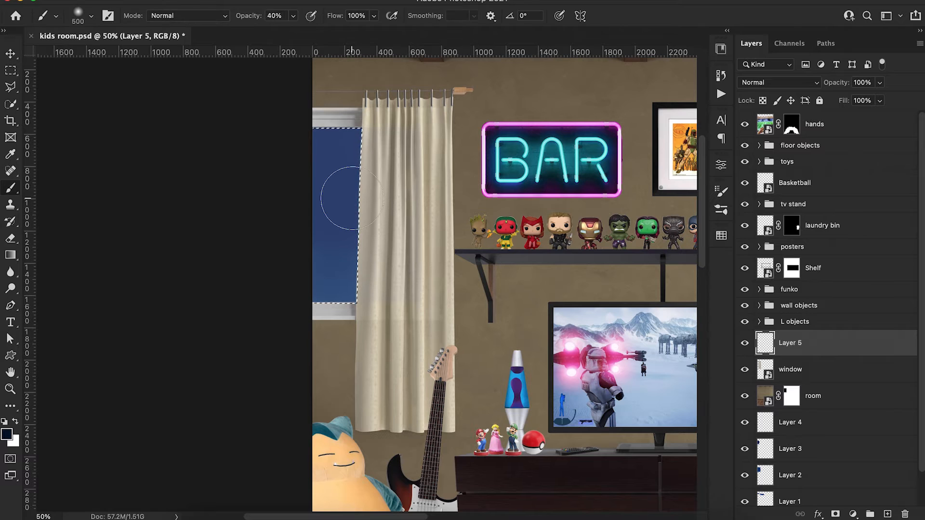
{"action": "left_click_drag", "start_coordinate": [359, 148], "coordinate": [327, 149]}
{"action": "key", "text": "2"}
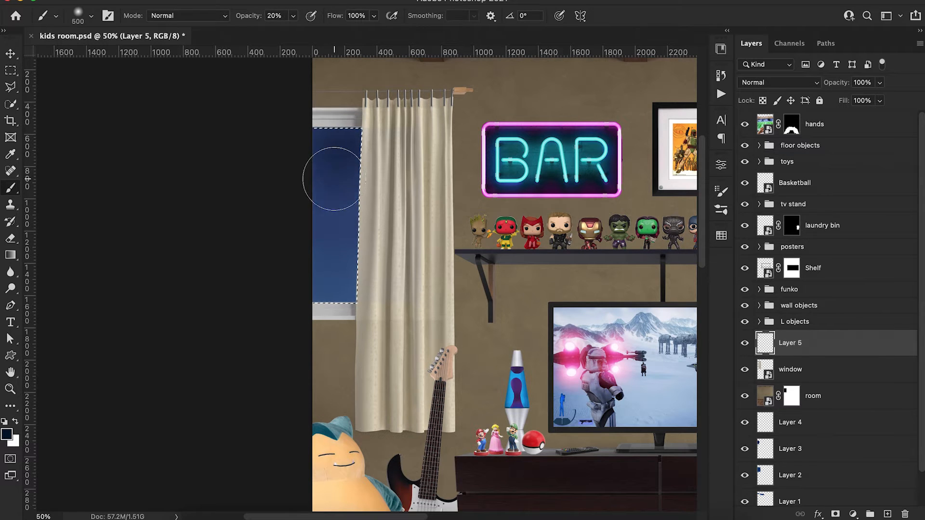
{"action": "key", "text": "1"}
{"action": "mouse_move", "coordinate": [337, 182]}
{"action": "left_mouse_down"}
{"action": "mouse_move", "coordinate": [343, 255]}
{"action": "mouse_move", "coordinate": [320, 272]}
{"action": "mouse_move", "coordinate": [341, 292]}
{"action": "mouse_move", "coordinate": [331, 158]}
{"action": "left_mouse_up"}
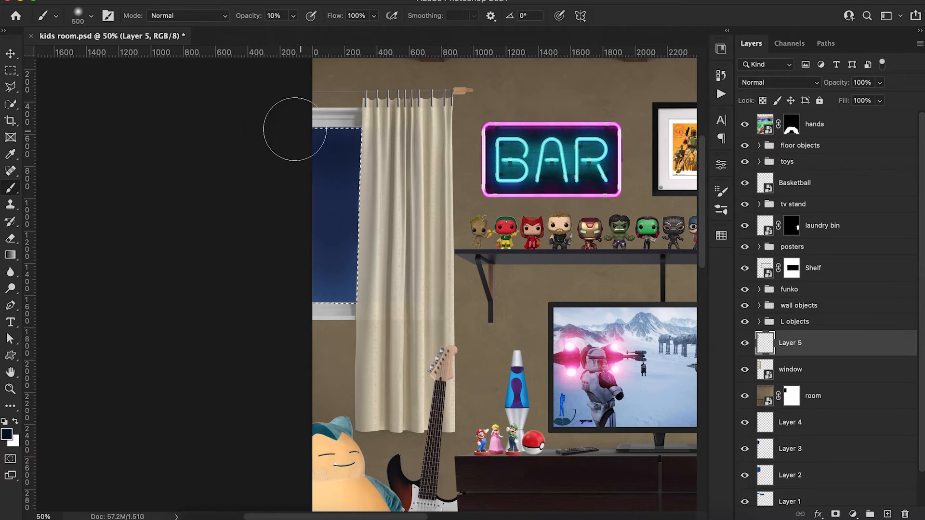
{"action": "mouse_move", "coordinate": [305, 130]}
{"action": "left_mouse_down"}
{"action": "mouse_move", "coordinate": [358, 133]}
{"action": "mouse_move", "coordinate": [320, 145]}
{"action": "mouse_move", "coordinate": [335, 170]}
{"action": "left_mouse_up"}
Step: Merge Layer 2 with Layer 3 and rename the merged layer sky
{"action": "left_click", "coordinate": [805, 456]}
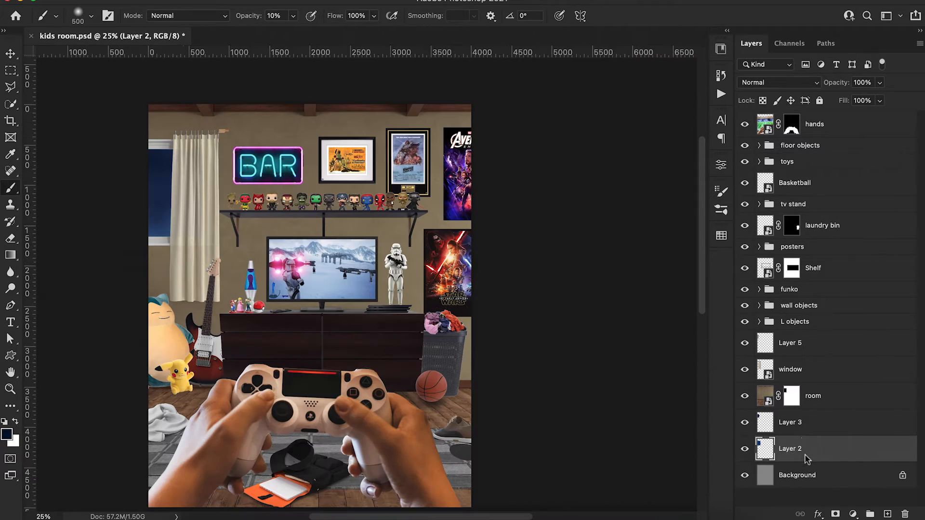
{"action": "left_click", "coordinate": [805, 427], "text": "shift"}
{"action": "key", "text": "ctrl+e"}
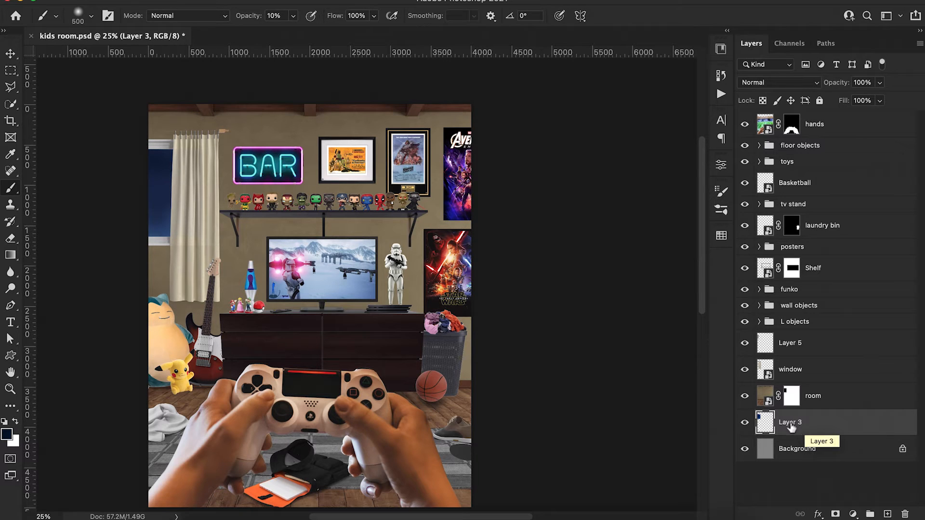
{"action": "double_click", "coordinate": [791, 425]}
{"action": "type", "text": "sky"}
{"action": "key", "text": "Return"}
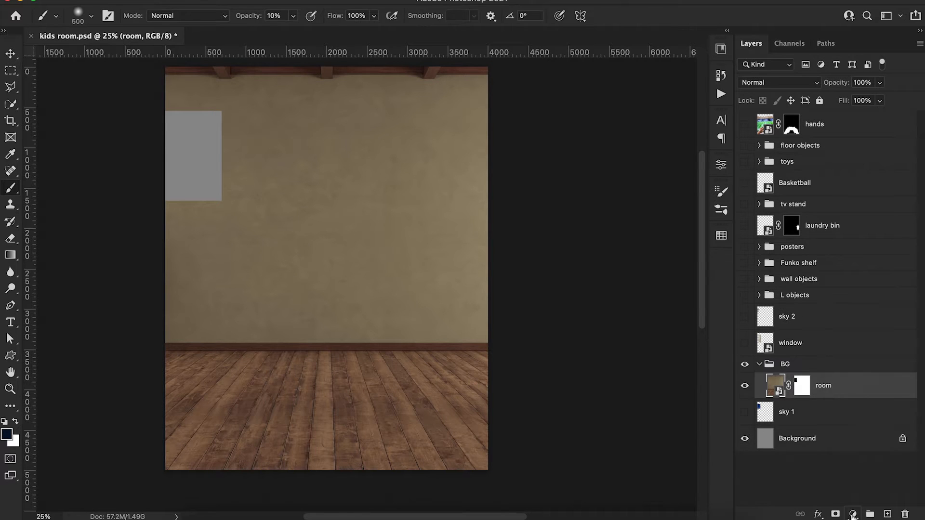
Step: Add a Hue/Saturation adjustment layer above the room layer and clip it to the room
{"action": "left_click", "coordinate": [853, 514]}
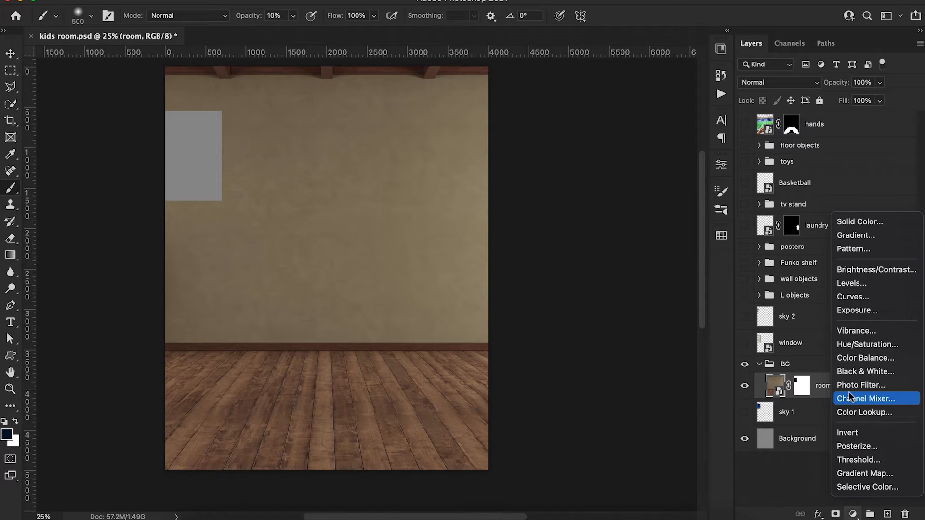
{"action": "left_click", "coordinate": [860, 344]}
{"action": "left_click", "coordinate": [774, 399], "text": "alt"}
Step: Set the room adjustment's hue to +26 and its saturation to -59
{"action": "left_click_drag", "start_coordinate": [610, 251], "coordinate": [686, 265]}
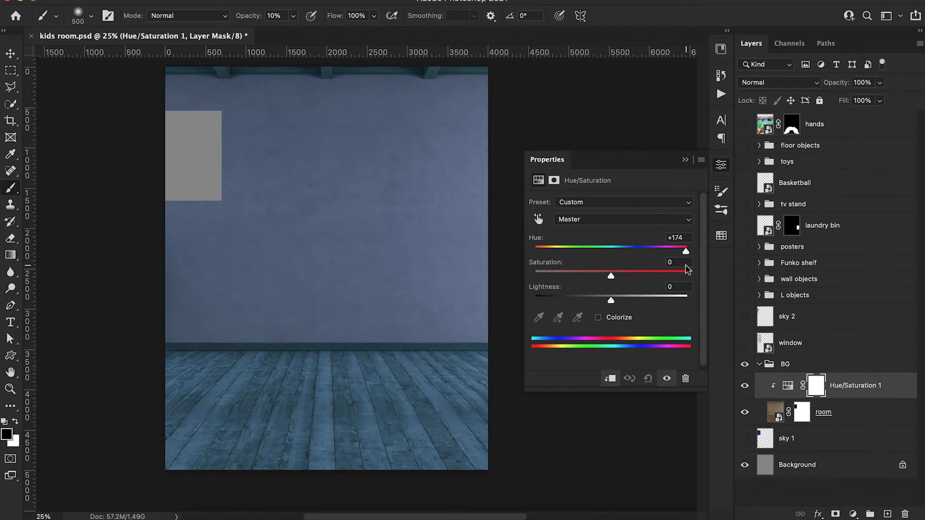
{"action": "left_click_drag", "start_coordinate": [612, 276], "coordinate": [565, 279]}
{"action": "left_click_drag", "start_coordinate": [687, 251], "coordinate": [631, 259]}
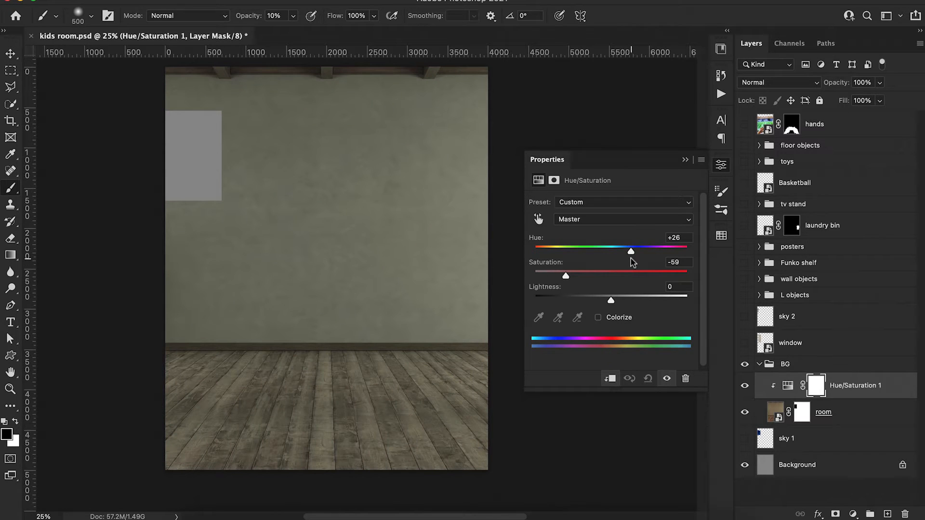
Step: Compare the room with and without the adjustment, then lower its saturation slightly further
{"action": "left_click", "coordinate": [745, 385]}
{"action": "left_click", "coordinate": [745, 386]}
{"action": "left_click_drag", "start_coordinate": [566, 276], "coordinate": [557, 278]}
{"action": "left_click", "coordinate": [684, 160]}
Step: Lower the Hue/Saturation 1 layer to 30% opacity and fill the floor area of its mask with black
{"action": "left_click", "coordinate": [10, 70]}
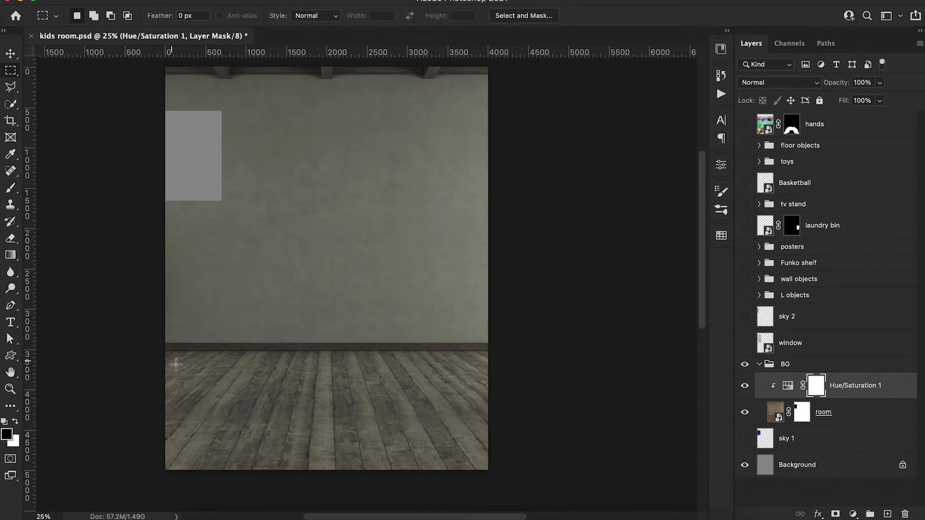
{"action": "left_click_drag", "start_coordinate": [160, 343], "coordinate": [496, 508]}
{"action": "key", "text": "3"}
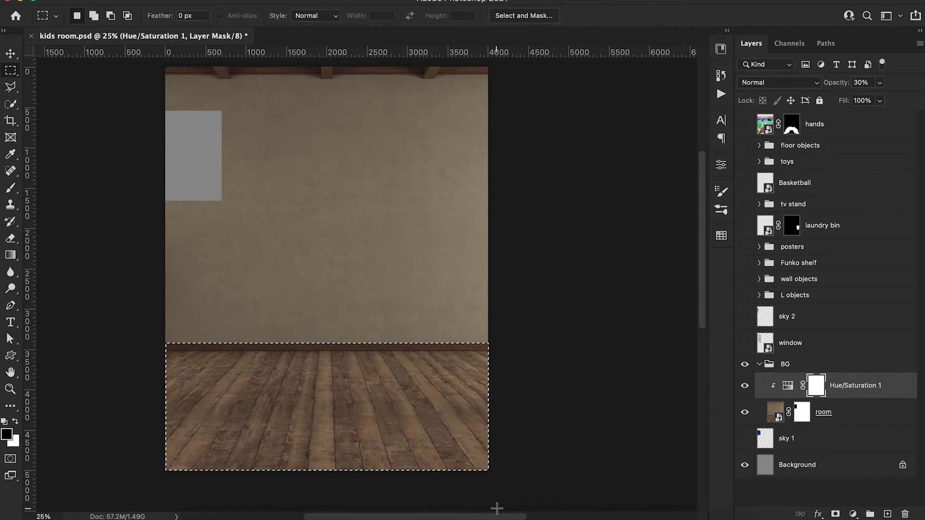
{"action": "key", "text": "alt+BackSpace"}
{"action": "key", "text": "ctrl+d"}
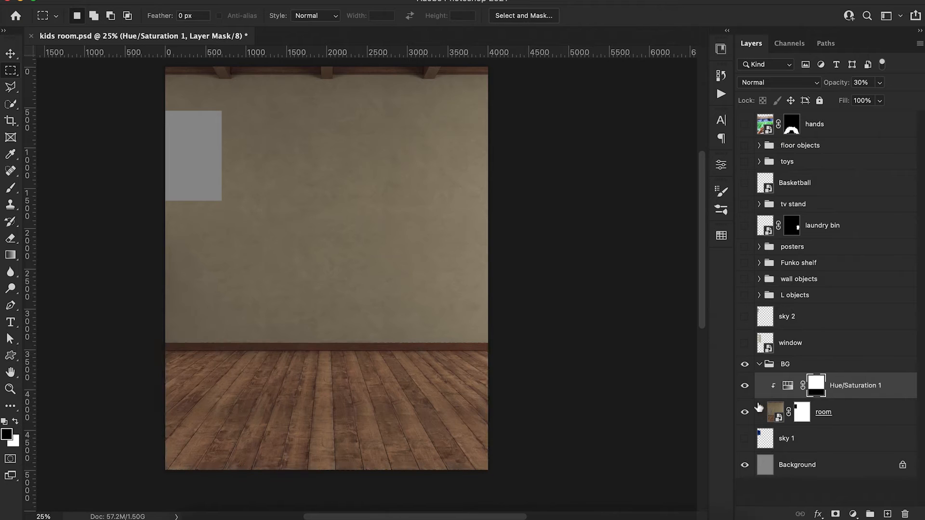
Step: Set the wall's Hue/Saturation adjustment to hue -133 and saturation -62, then compare the room with and without it
{"action": "double_click", "coordinate": [786, 387]}
{"action": "left_click_drag", "start_coordinate": [632, 254], "coordinate": [565, 275]}
{"action": "left_click", "coordinate": [685, 160]}
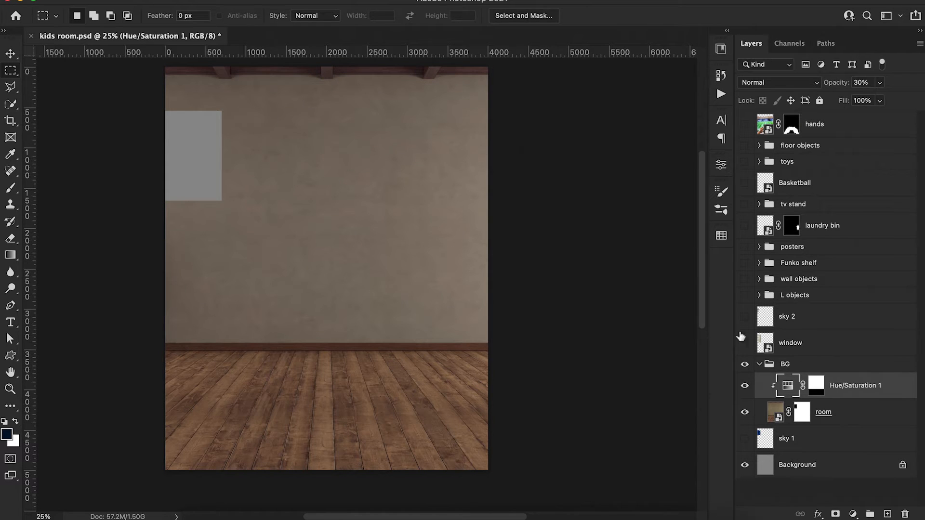
{"action": "left_click", "coordinate": [745, 392]}
{"action": "left_click", "coordinate": [746, 392]}
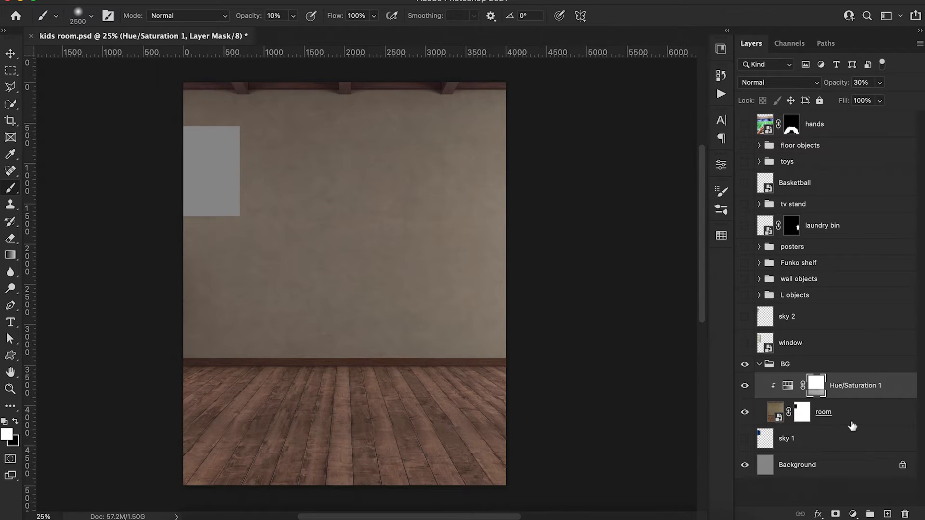
Step: Add a Levels adjustment clipped to the room and raise its black input level to a little above 11
{"action": "left_click", "coordinate": [852, 513]}
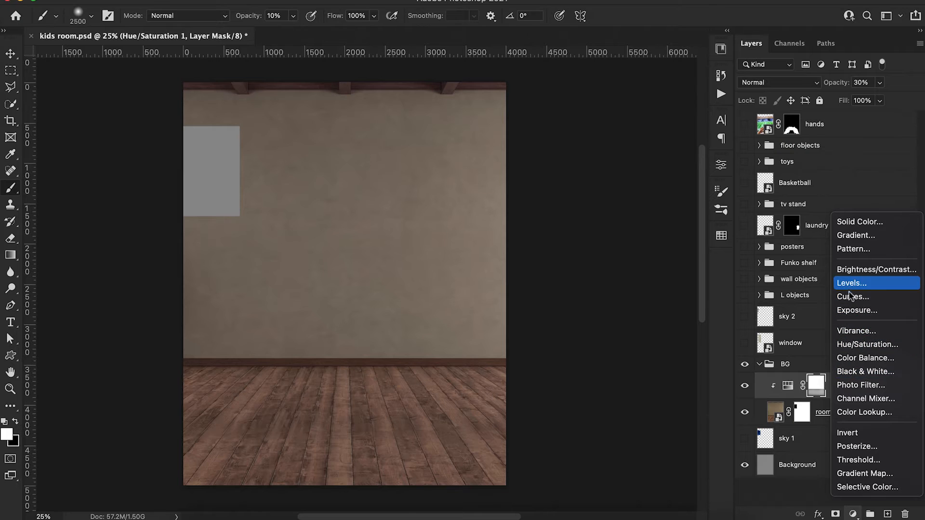
{"action": "left_click", "coordinate": [862, 282]}
{"action": "left_click", "coordinate": [774, 399], "text": "alt"}
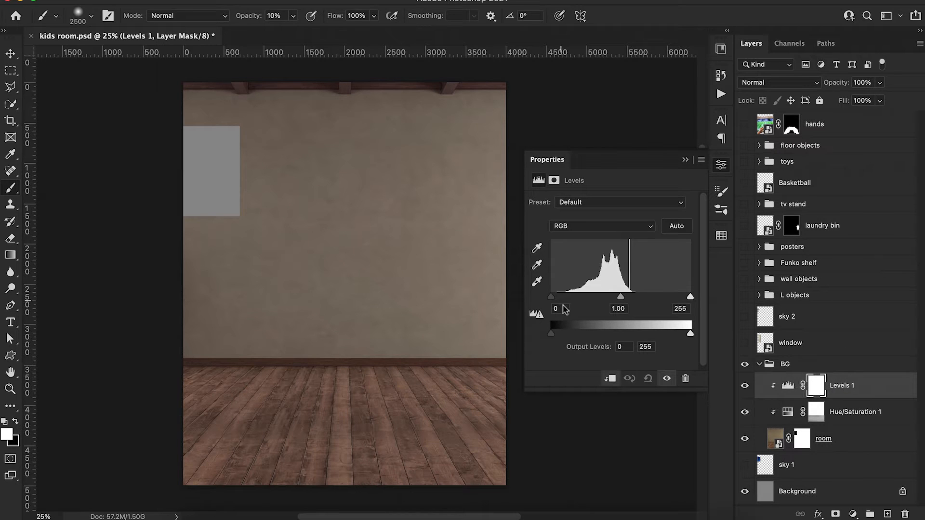
{"action": "left_click_drag", "start_coordinate": [552, 298], "coordinate": [556, 301]}
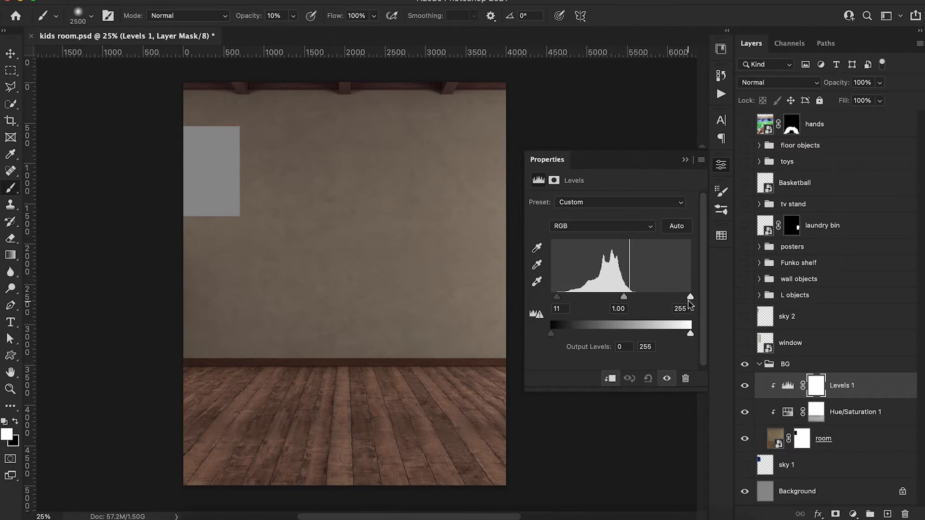
{"action": "left_click_drag", "start_coordinate": [690, 297], "coordinate": [687, 298]}
{"action": "left_click_drag", "start_coordinate": [560, 300], "coordinate": [564, 300]}
Step: Set the lightness of the Hue/Saturation 1 adjustment to -15
{"action": "key", "text": "alt+["}
{"action": "left_click_drag", "start_coordinate": [606, 304], "coordinate": [600, 305]}
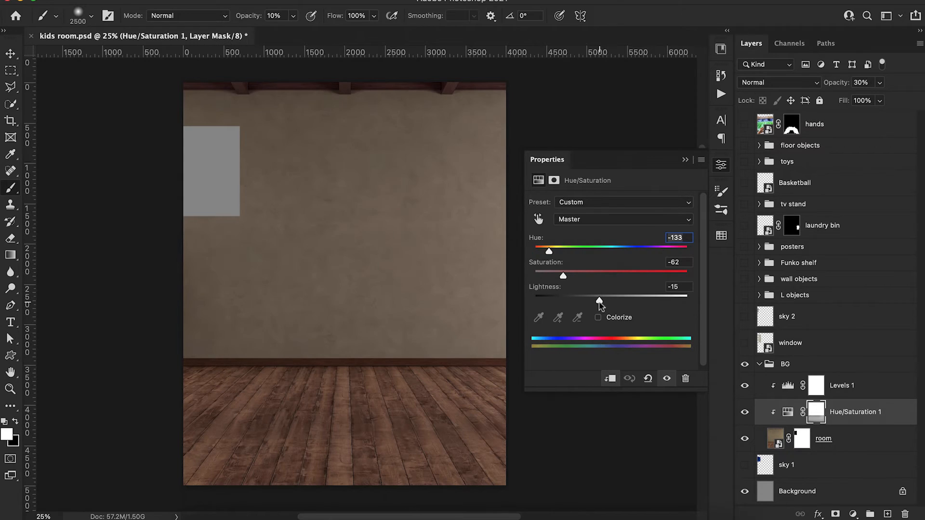
{"action": "left_click", "coordinate": [684, 160]}
Step: Add an Exposure adjustment above Levels 1, clip it to the room and set its exposure to -1.79
{"action": "left_click", "coordinate": [785, 390]}
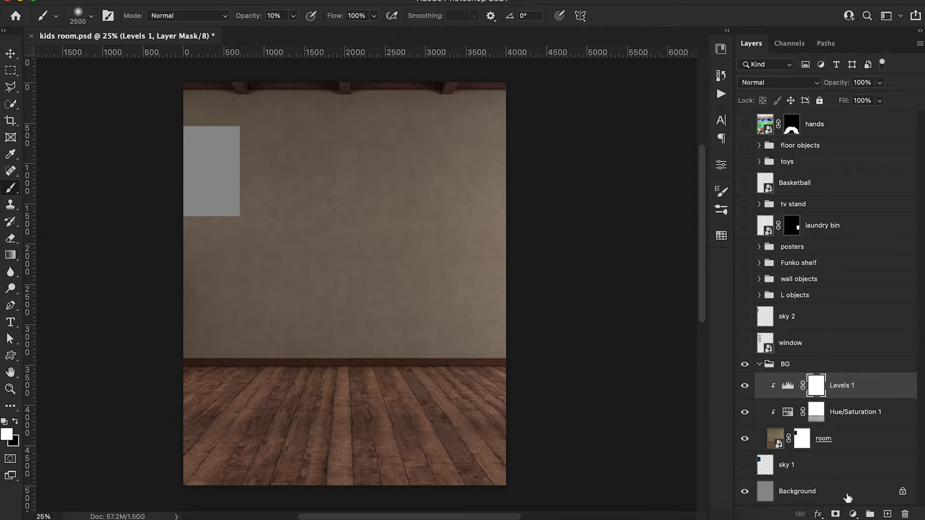
{"action": "left_click", "coordinate": [853, 514]}
{"action": "left_click", "coordinate": [854, 312]}
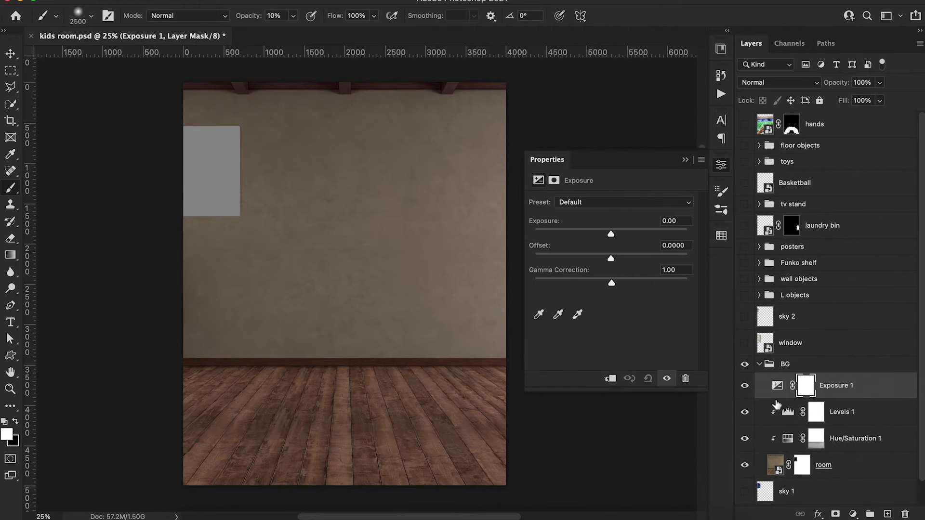
{"action": "left_click", "coordinate": [776, 395], "text": "alt"}
{"action": "left_click_drag", "start_coordinate": [611, 235], "coordinate": [591, 240]}
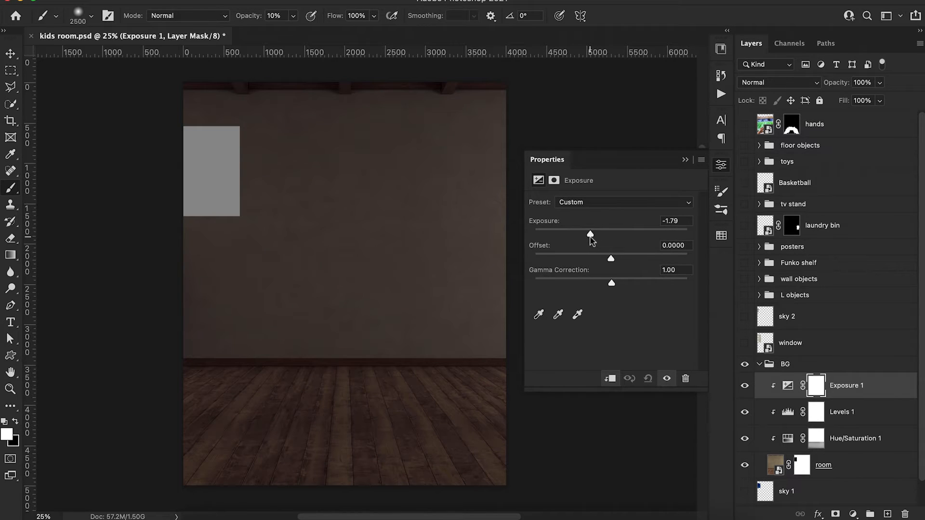
{"action": "left_click", "coordinate": [685, 161]}
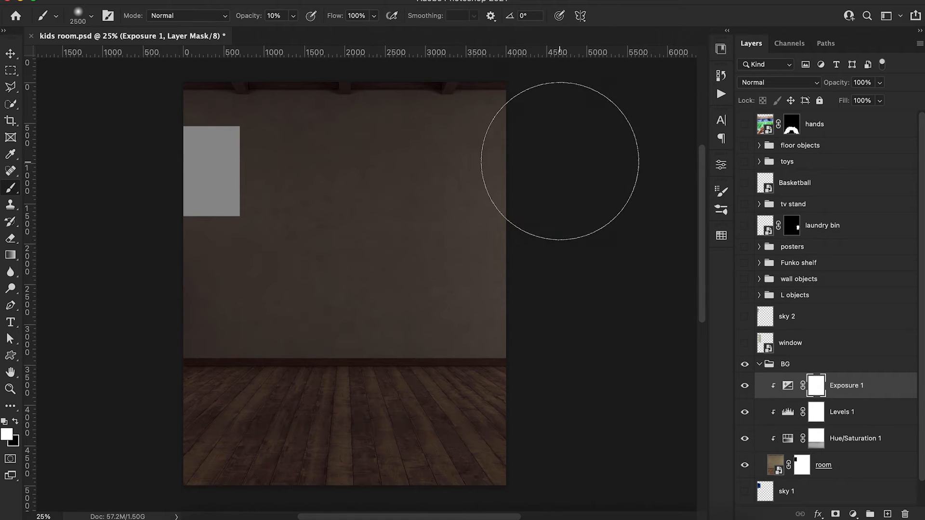
Step: Paint black with a large soft brush along the room's right side on the Exposure 1 mask to lighten that area
{"action": "key", "text": "x"}
{"action": "mouse_move", "coordinate": [555, 157]}
{"action": "left_mouse_down"}
{"action": "mouse_move", "coordinate": [541, 380]}
{"action": "mouse_move", "coordinate": [524, 425]}
{"action": "mouse_move", "coordinate": [495, 441]}
{"action": "left_mouse_up"}
{"action": "key", "text": "1"}
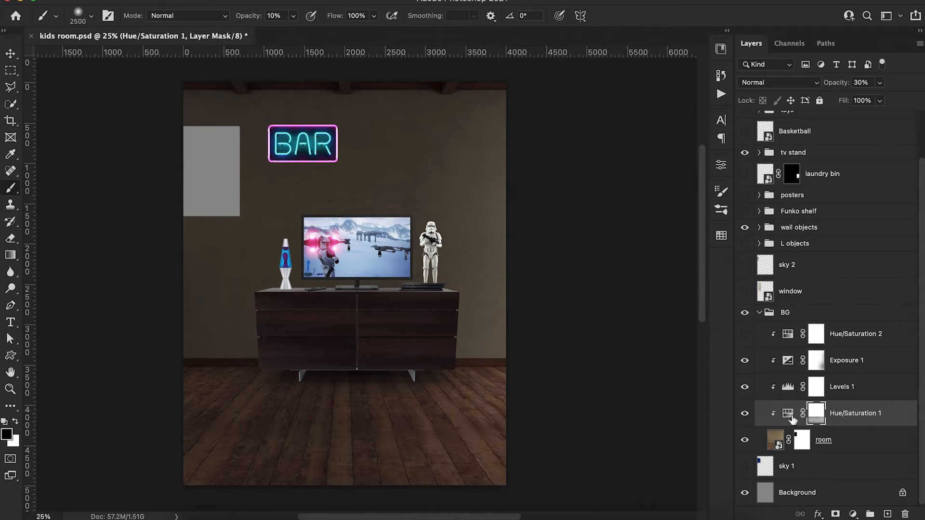
Step: Restore Hue/Saturation 1 to 100% opacity and set its hue to +155 and its saturation to -62
{"action": "left_click_drag", "start_coordinate": [838, 86], "coordinate": [848, 85]}
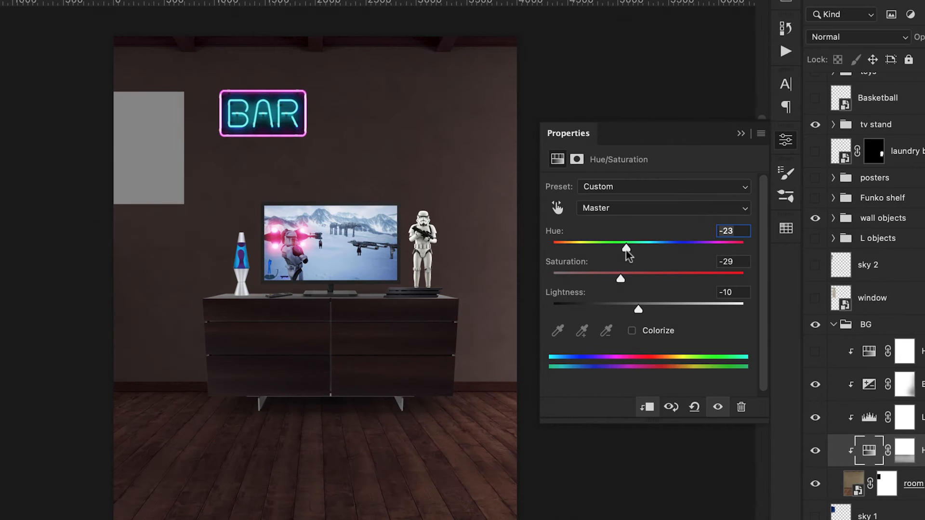
{"action": "left_click_drag", "start_coordinate": [627, 251], "coordinate": [735, 272]}
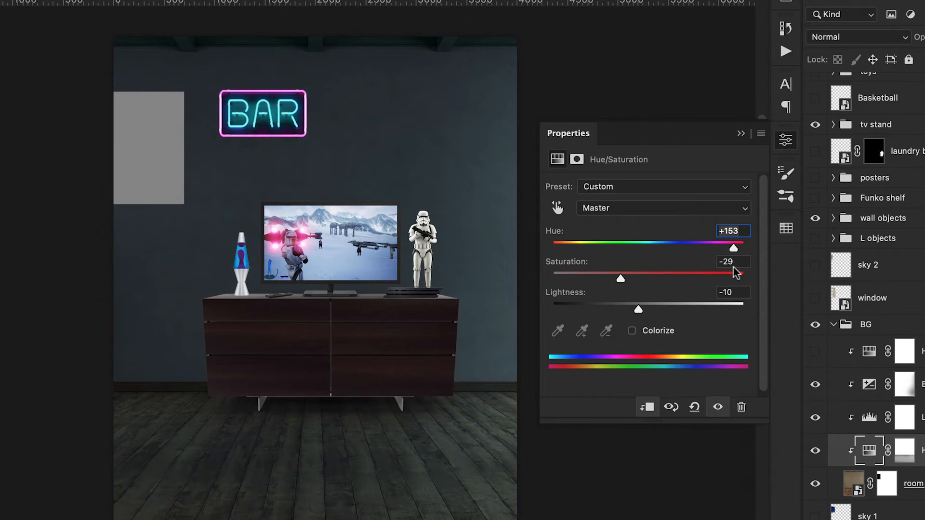
{"action": "left_click_drag", "start_coordinate": [620, 279], "coordinate": [589, 279]}
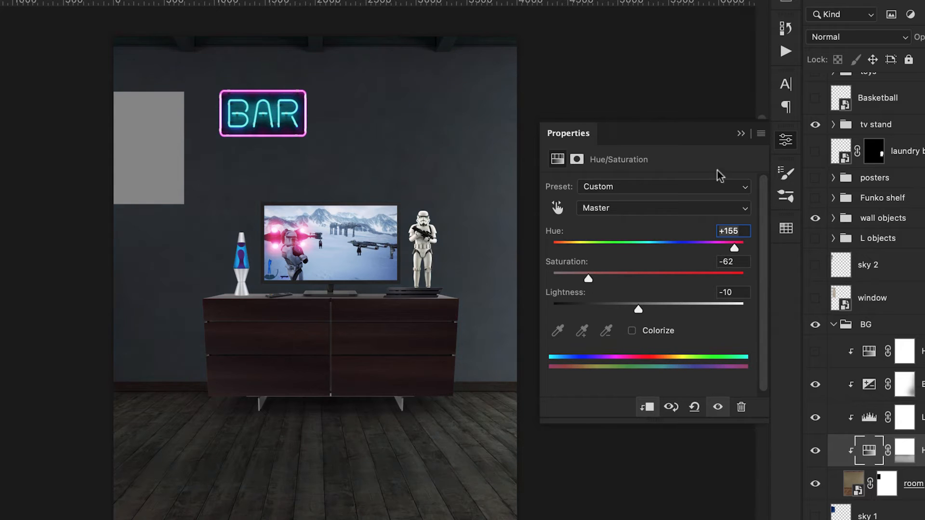
{"action": "left_click", "coordinate": [741, 133]}
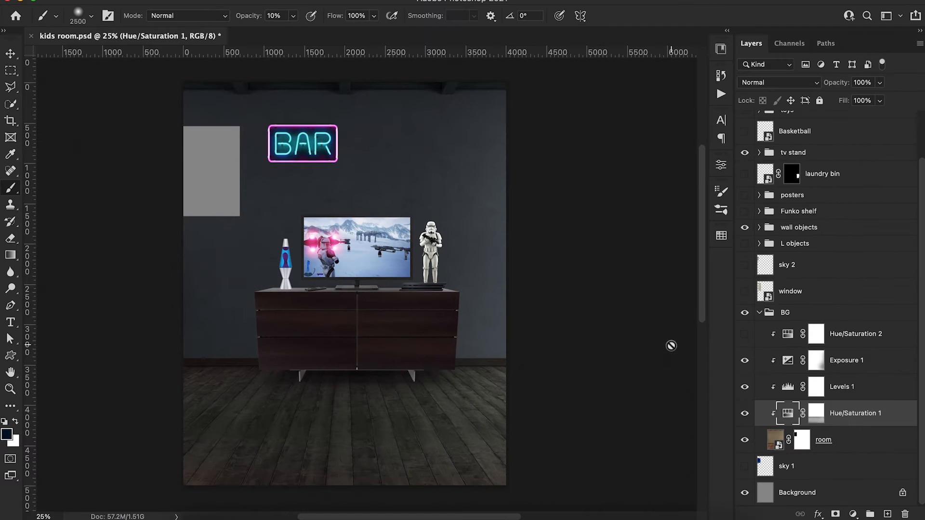
Step: Paint black at 60% opacity with a 700 px brush along the ceiling beams on the Hue/Saturation 1 mask
{"action": "scroll", "coordinate": [605, 328], "scroll_direction": "up", "scroll_amount": 5}
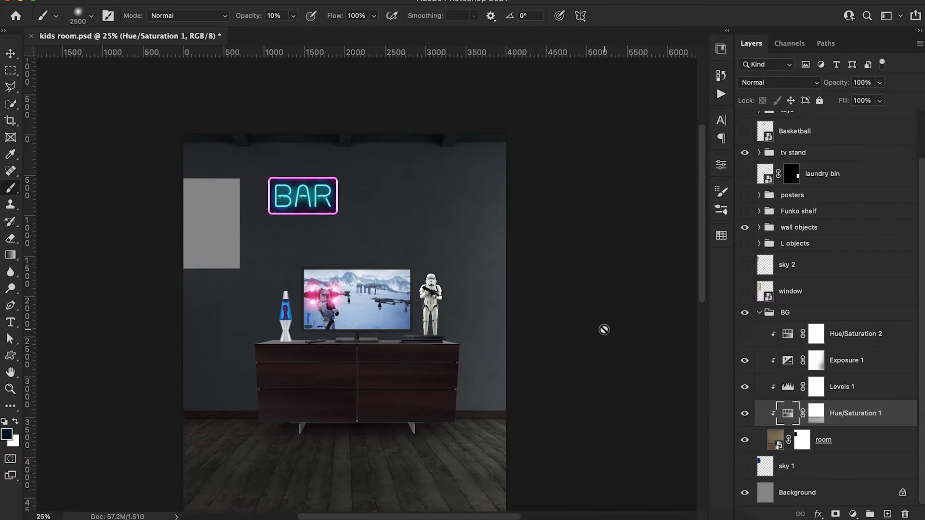
{"action": "left_click", "coordinate": [816, 413]}
{"action": "key", "text": "bracketleft"}
{"action": "key", "text": "bracketleft"}
{"action": "key", "text": "bracketleft"}
{"action": "key", "text": "bracketleft"}
{"action": "key", "text": "bracketleft"}
{"action": "key", "text": "bracketleft"}
{"action": "key", "text": "bracketleft"}
{"action": "key", "text": "bracketleft"}
{"action": "key", "text": "bracketleft"}
{"action": "key", "text": "bracketleft"}
{"action": "key", "text": "bracketleft"}
{"action": "key", "text": "bracketleft"}
{"action": "key", "text": "bracketleft"}
{"action": "key", "text": "bracketleft"}
{"action": "key", "text": "bracketleft"}
{"action": "key", "text": "bracketleft"}
{"action": "key", "text": "bracketleft"}
{"action": "key", "text": "bracketleft"}
{"action": "key", "text": "6"}
{"action": "left_click_drag", "start_coordinate": [500, 160], "coordinate": [155, 168]}
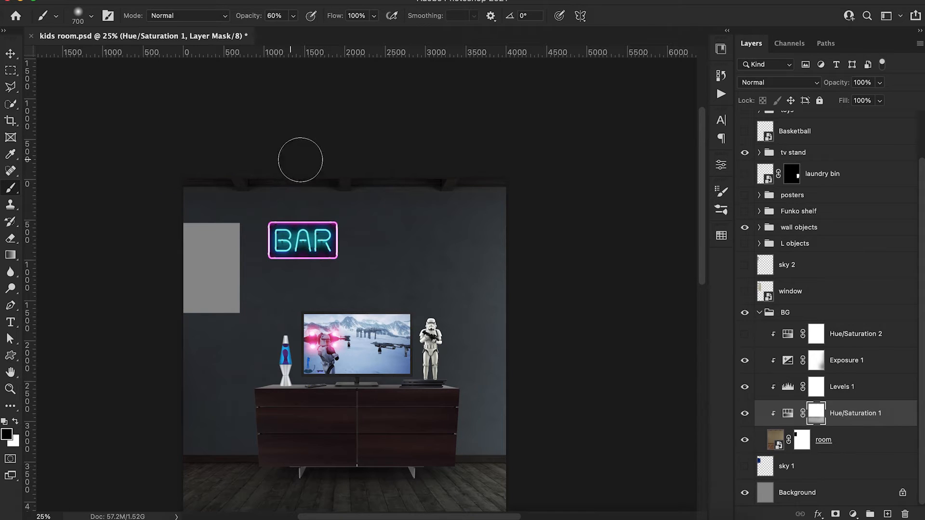
Step: Paint white at 30% opacity with a 250 px brush along the ceiling edge on the Hue/Saturation 1 mask
{"action": "key", "text": "x"}
{"action": "key", "text": "3"}
{"action": "key", "text": "bracketleft"}
{"action": "key", "text": "bracketleft"}
{"action": "key", "text": "bracketleft"}
{"action": "key", "text": "bracketleft"}
{"action": "key", "text": "bracketleft"}
{"action": "left_click_drag", "start_coordinate": [510, 181], "coordinate": [344, 178]}
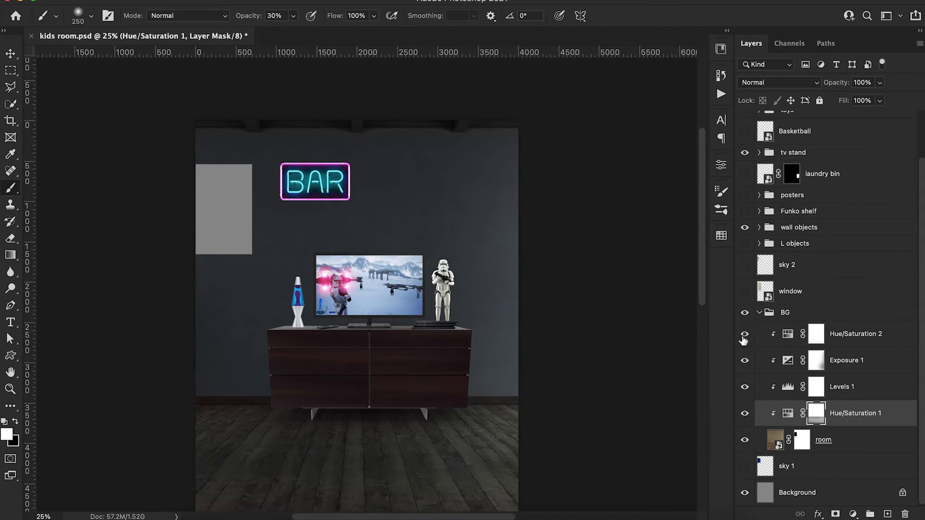
Step: Show the Hue/Saturation 2 adjustment and colorize the room blue with hue 216, saturation 42 and lightness +3
{"action": "left_click", "coordinate": [744, 336]}
{"action": "double_click", "coordinate": [787, 334]}
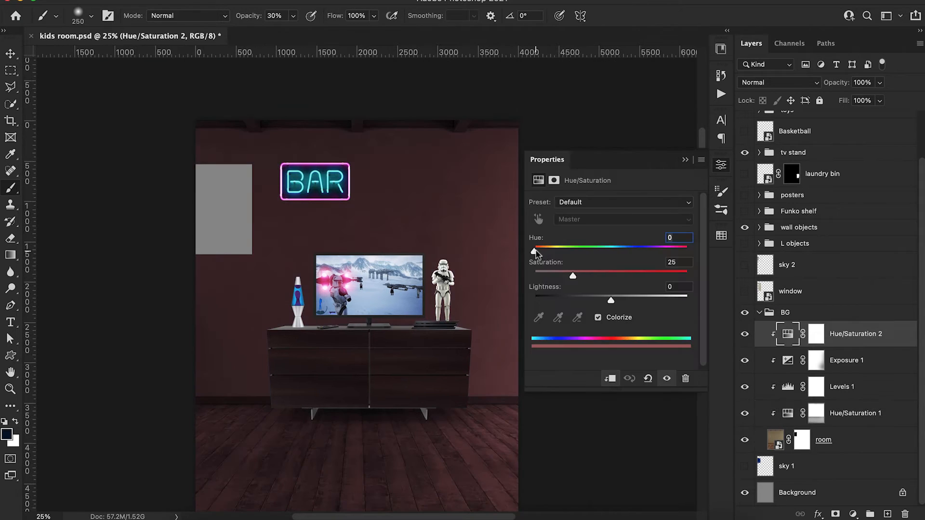
{"action": "left_click_drag", "start_coordinate": [535, 251], "coordinate": [597, 252]}
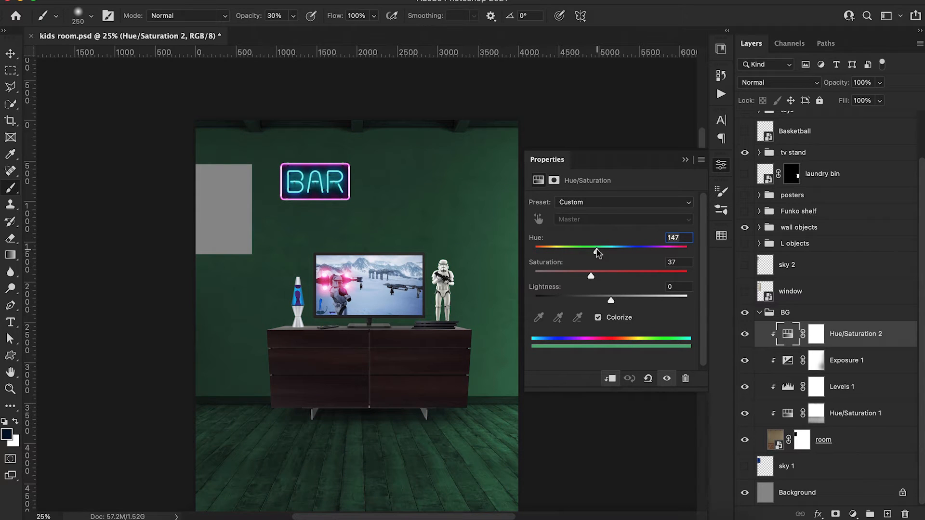
{"action": "left_click_drag", "start_coordinate": [612, 253], "coordinate": [627, 252]}
{"action": "left_click_drag", "start_coordinate": [592, 278], "coordinate": [609, 302]}
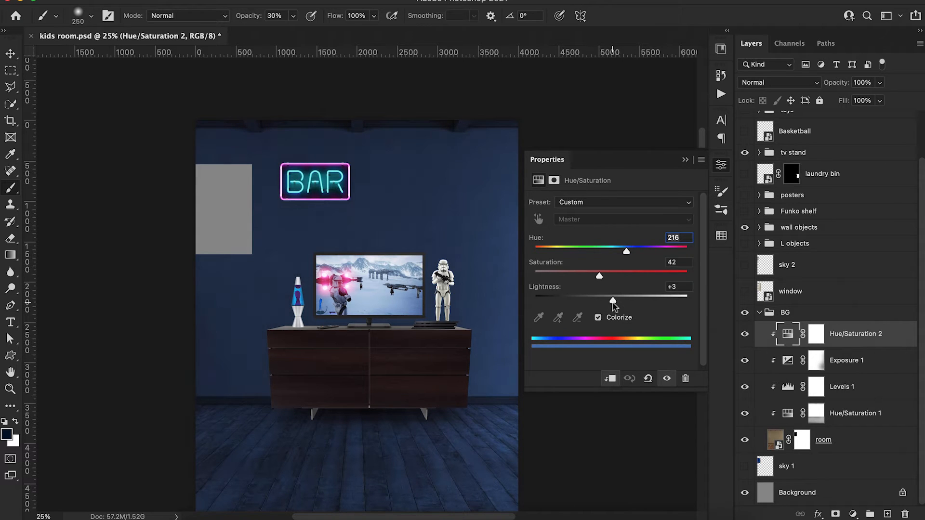
{"action": "left_click", "coordinate": [685, 160]}
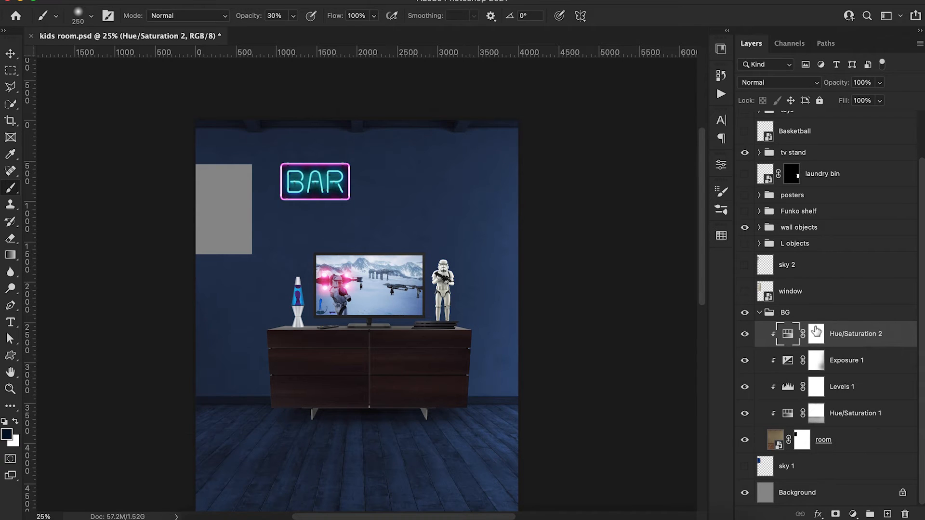
Step: Invert the Hue/Saturation 2 mask and paint white at 40% opacity with a 2200 px brush down the room's right side
{"action": "left_click", "coordinate": [816, 331]}
{"action": "key", "text": "x"}
{"action": "key", "text": "ctrl+i"}
{"action": "key", "text": "4"}
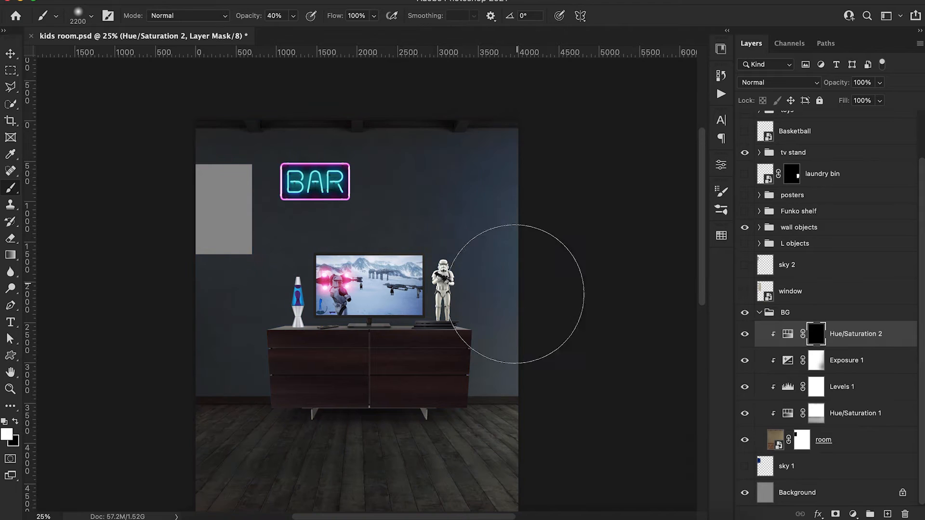
{"action": "left_click_drag", "start_coordinate": [515, 294], "coordinate": [403, 517]}
Step: Build up the blue tint over the floor, walls and ceiling by painting white at 10% opacity on the Hue/Saturation 2 mask
{"action": "scroll", "coordinate": [464, 382], "scroll_direction": "down", "scroll_amount": 4}
{"action": "key", "text": "1"}
{"action": "left_click_drag", "start_coordinate": [471, 351], "coordinate": [317, 458]}
{"action": "scroll", "coordinate": [533, 370], "scroll_direction": "up", "scroll_amount": 6}
{"action": "mouse_move", "coordinate": [481, 161]}
{"action": "left_mouse_down"}
{"action": "mouse_move", "coordinate": [426, 203]}
{"action": "mouse_move", "coordinate": [368, 348]}
{"action": "left_mouse_up"}
{"action": "scroll", "coordinate": [371, 353], "scroll_direction": "down", "scroll_amount": 6}
{"action": "left_click_drag", "start_coordinate": [205, 337], "coordinate": [231, 212]}
{"action": "scroll", "coordinate": [248, 221], "scroll_direction": "up", "scroll_amount": 5}
{"action": "mouse_move", "coordinate": [340, 113]}
{"action": "left_mouse_down"}
{"action": "mouse_move", "coordinate": [445, 133]}
{"action": "mouse_move", "coordinate": [458, 279]}
{"action": "mouse_move", "coordinate": [290, 139]}
{"action": "mouse_move", "coordinate": [260, 262]}
{"action": "mouse_move", "coordinate": [215, 128]}
{"action": "left_mouse_up"}
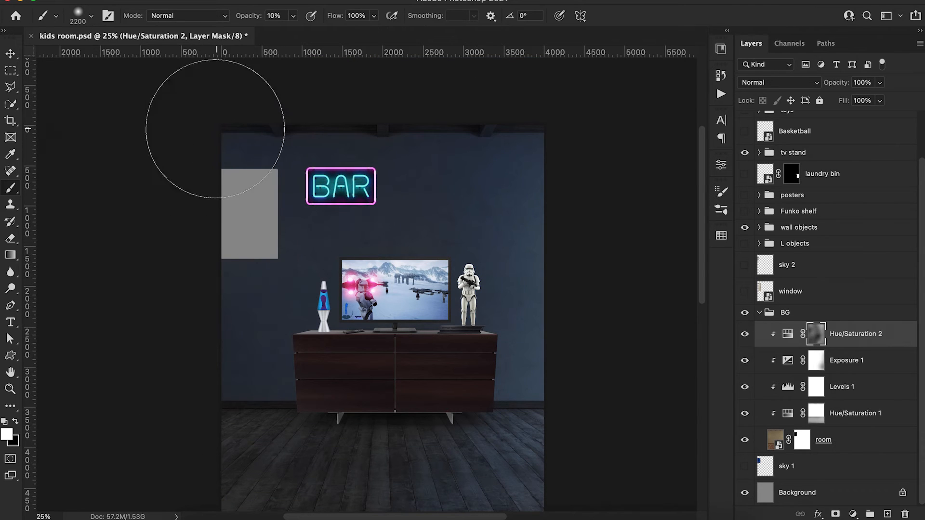
{"action": "scroll", "coordinate": [479, 289], "scroll_direction": "down", "scroll_amount": 4}
{"action": "scroll", "coordinate": [479, 289], "scroll_direction": "right", "scroll_amount": 2}
{"action": "scroll", "coordinate": [496, 216], "scroll_direction": "up", "scroll_amount": 3}
{"action": "key", "text": "3"}
{"action": "scroll", "coordinate": [528, 398], "scroll_direction": "down", "scroll_amount": 2}
{"action": "scroll", "coordinate": [529, 398], "scroll_direction": "right", "scroll_amount": 1}
{"action": "scroll", "coordinate": [537, 445], "scroll_direction": "up", "scroll_amount": 1}
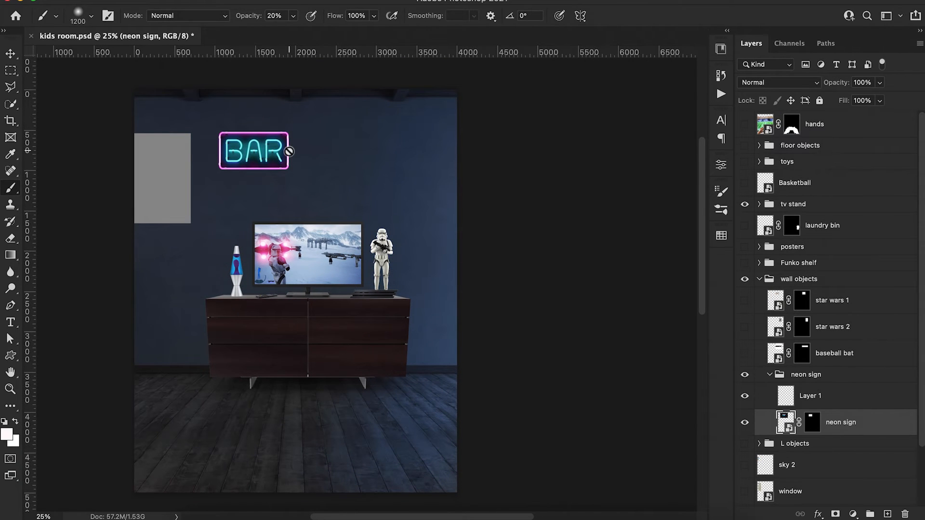
Step: Sample the neon sign's pink and paint a soft glow around its frame on Layer 1 with a 175 px brush at 10% opacity
{"action": "key", "text": "i"}
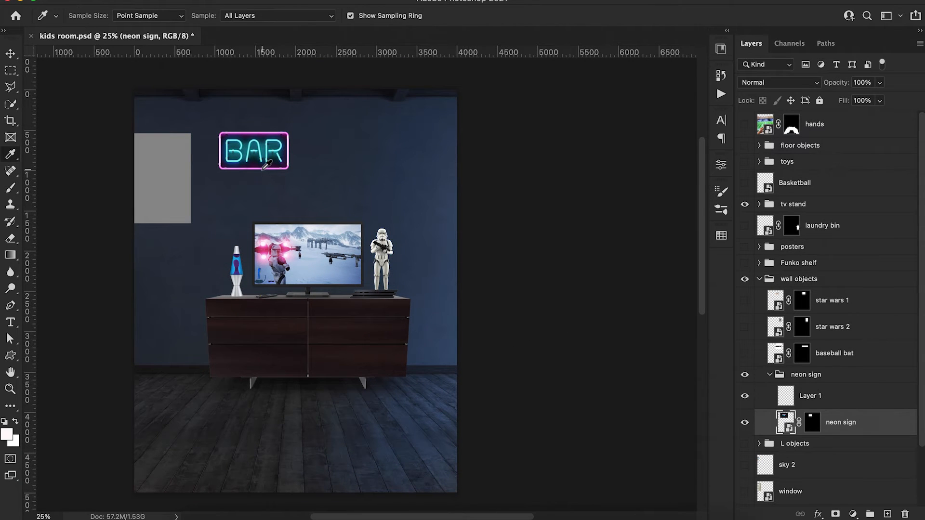
{"action": "left_click", "coordinate": [265, 165]}
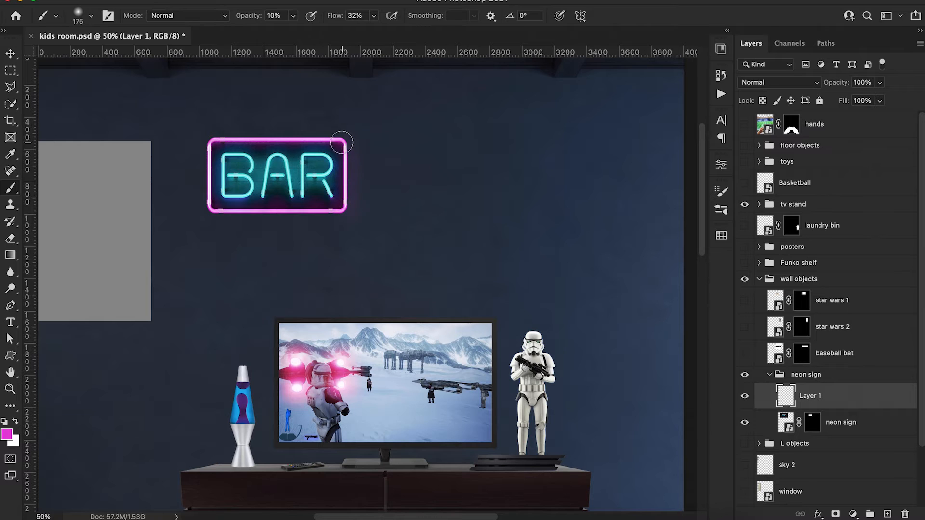
{"action": "mouse_move", "coordinate": [341, 142]}
{"action": "left_mouse_down"}
{"action": "mouse_move", "coordinate": [216, 137]}
{"action": "mouse_move", "coordinate": [336, 135]}
{"action": "mouse_move", "coordinate": [220, 144]}
{"action": "mouse_move", "coordinate": [343, 143]}
{"action": "mouse_move", "coordinate": [349, 177]}
{"action": "mouse_move", "coordinate": [338, 210]}
{"action": "mouse_move", "coordinate": [206, 211]}
{"action": "mouse_move", "coordinate": [324, 212]}
{"action": "mouse_move", "coordinate": [216, 217]}
{"action": "mouse_move", "coordinate": [345, 203]}
{"action": "mouse_move", "coordinate": [205, 144]}
{"action": "mouse_move", "coordinate": [206, 192]}
{"action": "mouse_move", "coordinate": [277, 139]}
{"action": "left_mouse_up"}
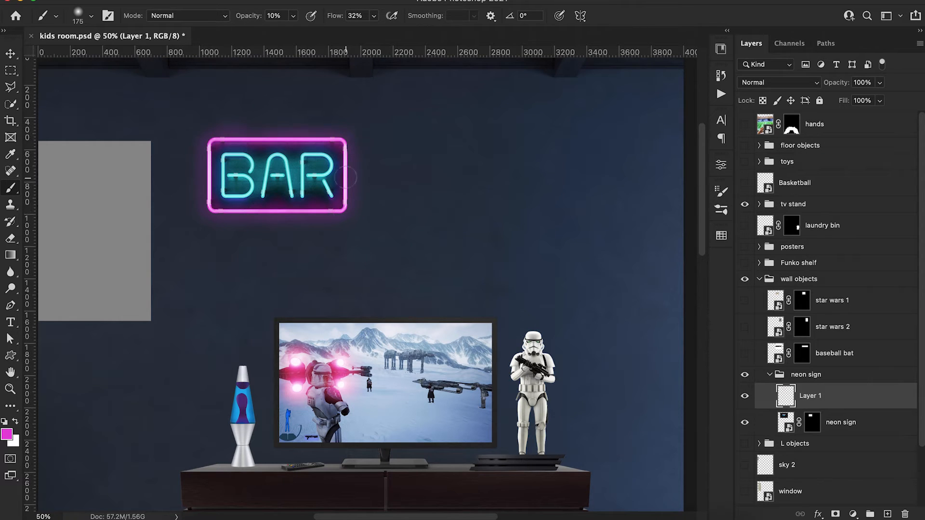
Step: Sample the BAR letters' cyan and brush a soft 700 px glow over them on a new layer above the pink glow
{"action": "key", "text": "i"}
{"action": "left_click", "coordinate": [302, 193]}
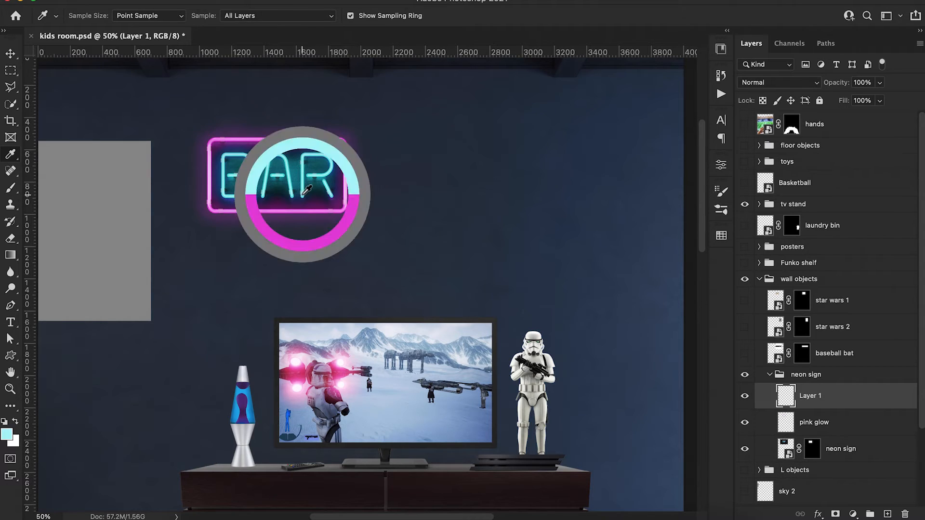
{"action": "key", "text": "b"}
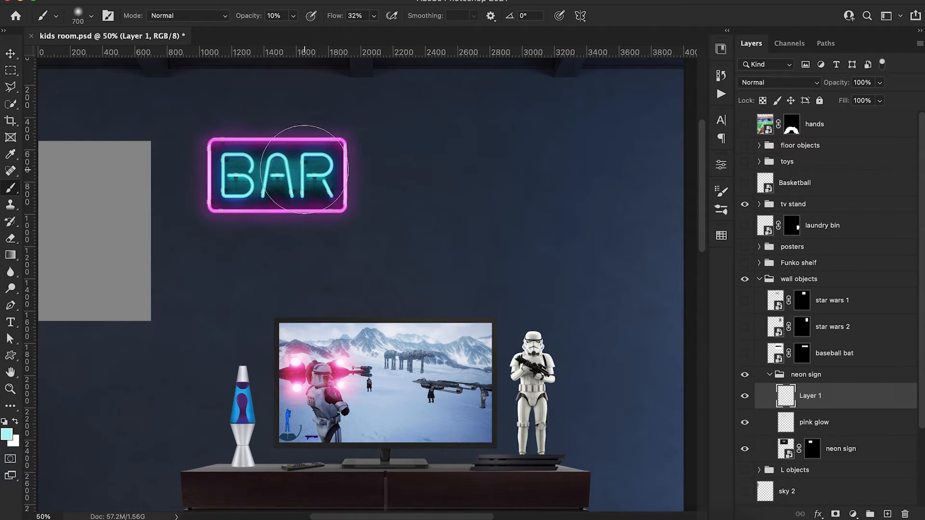
{"action": "key", "text": "2"}
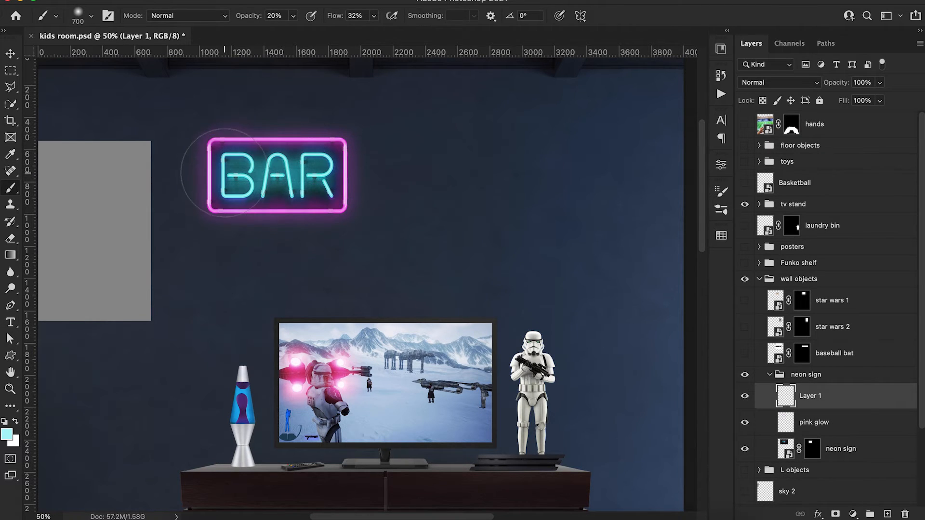
{"action": "key", "text": "1"}
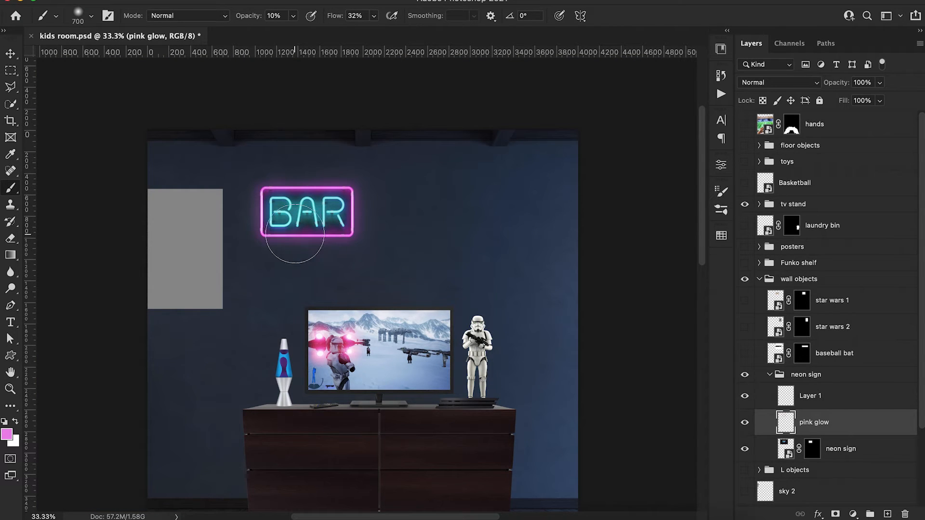
Step: Brush a soft pink glow over the neon sign on the pink glow layer with a 700 px brush at 10% opacity
{"action": "mouse_move", "coordinate": [251, 192]}
{"action": "left_mouse_down"}
{"action": "mouse_move", "coordinate": [299, 159]}
{"action": "mouse_move", "coordinate": [336, 169]}
{"action": "mouse_move", "coordinate": [351, 230]}
{"action": "mouse_move", "coordinate": [308, 238]}
{"action": "left_mouse_up"}
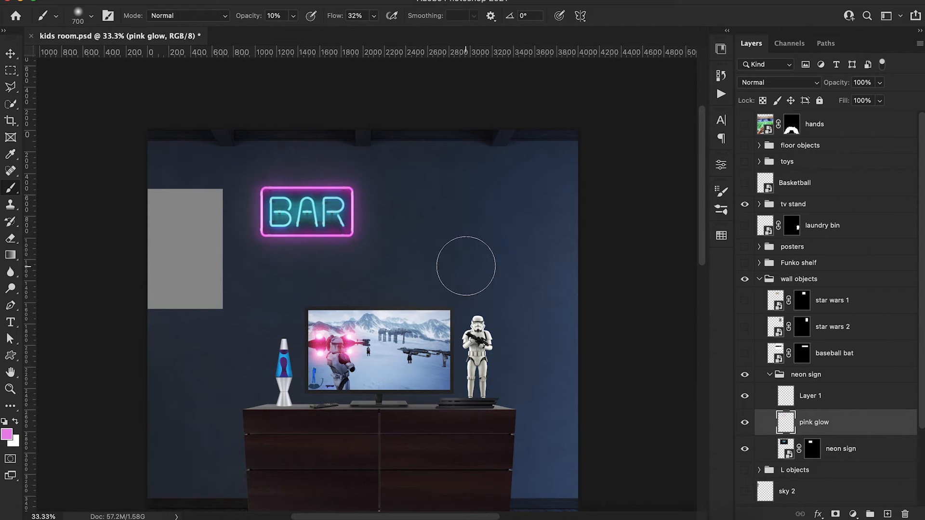
Step: Add a Hue/Saturation adjustment clipped above Hue/Saturation 2, colorize it with hue about 301, and invert its mask
{"action": "left_click", "coordinate": [853, 514]}
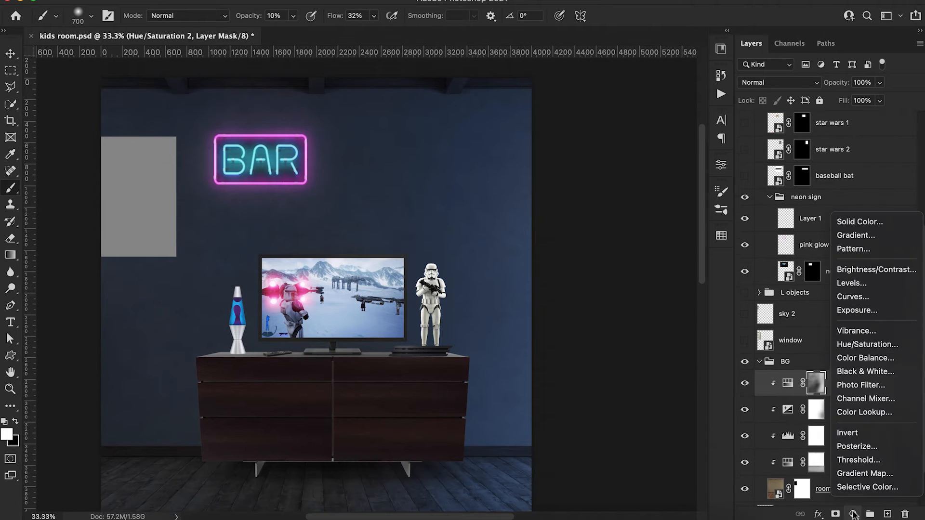
{"action": "left_click", "coordinate": [862, 345]}
{"action": "left_click", "coordinate": [774, 403], "text": "alt"}
{"action": "left_click", "coordinate": [597, 317]}
{"action": "left_click_drag", "start_coordinate": [535, 251], "coordinate": [665, 251]}
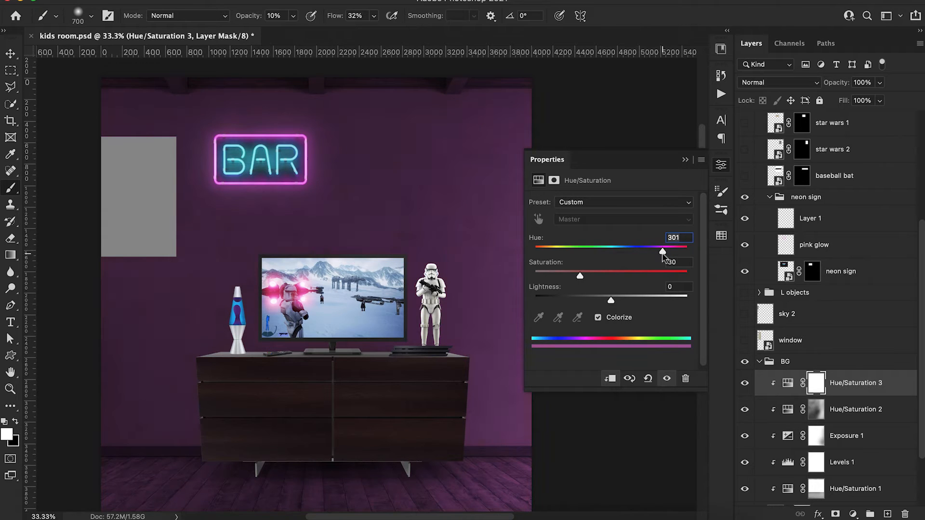
{"action": "left_click", "coordinate": [684, 160]}
{"action": "key", "text": "ctrl+i"}
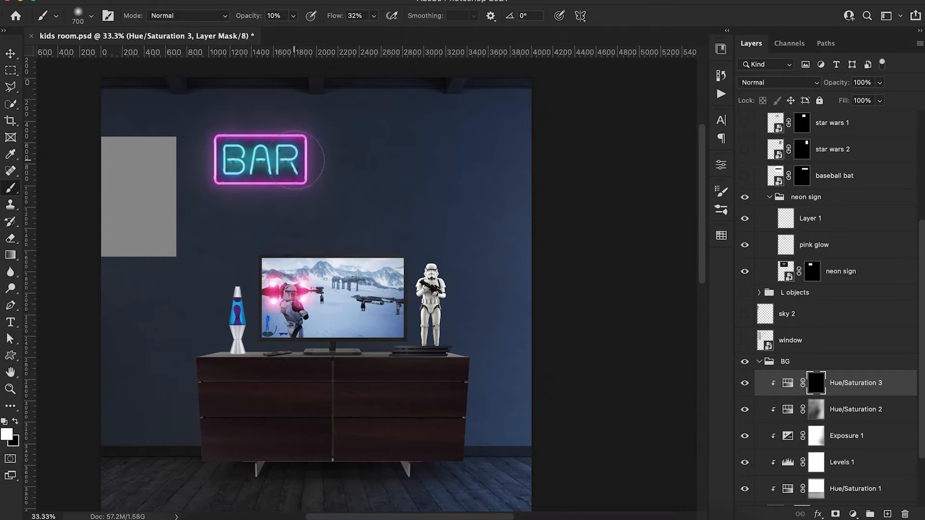
Step: Paint white around the neon sign on the Hue/Saturation 3 mask with a 700 px brush at 30% opacity, and reduce the layer's opacity
{"action": "left_click_drag", "start_coordinate": [330, 16], "coordinate": [366, 17]}
{"action": "key", "text": "3"}
{"action": "mouse_move", "coordinate": [297, 150]}
{"action": "left_mouse_down"}
{"action": "mouse_move", "coordinate": [236, 142]}
{"action": "mouse_move", "coordinate": [313, 169]}
{"action": "left_mouse_up"}
{"action": "left_click_drag", "start_coordinate": [294, 128], "coordinate": [257, 104]}
{"action": "scroll", "coordinate": [284, 120], "scroll_direction": "up", "scroll_amount": 2}
{"action": "key", "text": "2"}
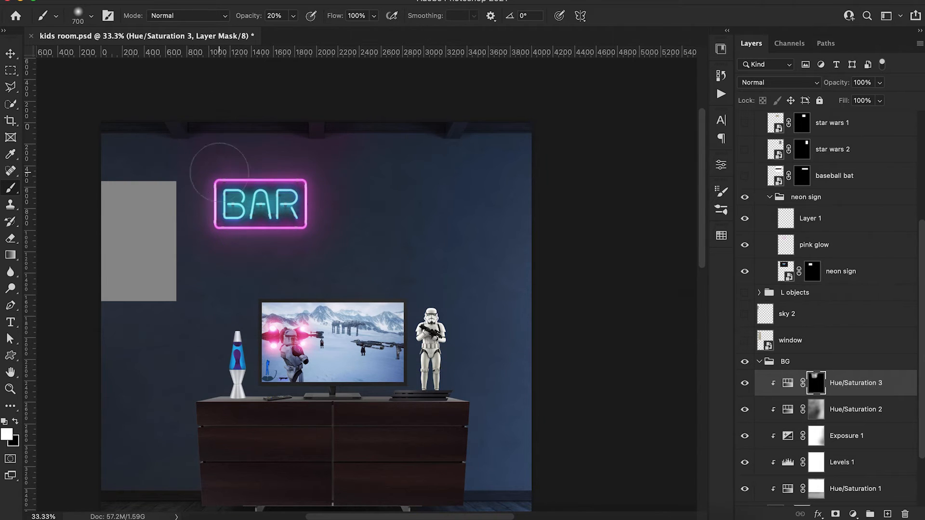
{"action": "scroll", "coordinate": [268, 206], "scroll_direction": "right", "scroll_amount": 3}
{"action": "left_click_drag", "start_coordinate": [343, 17], "coordinate": [333, 20]}
{"action": "key", "text": "shift+3"}
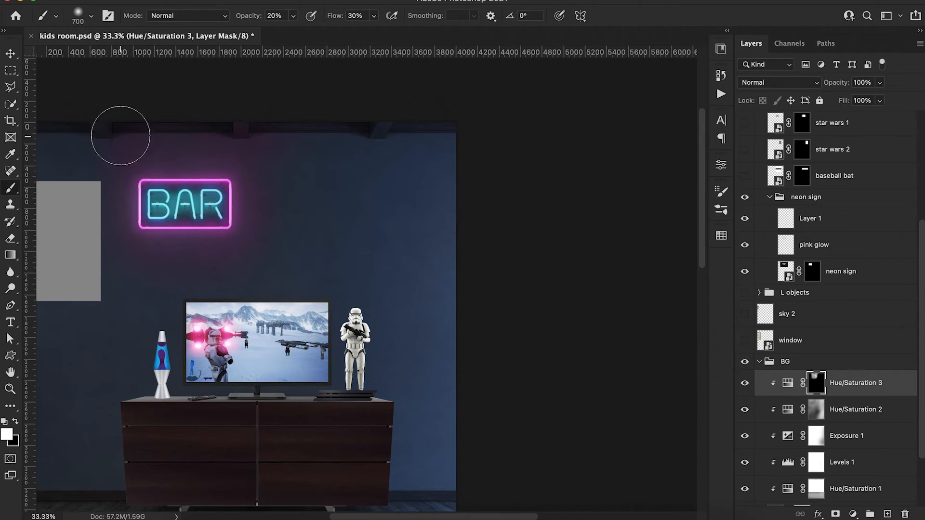
{"action": "left_click_drag", "start_coordinate": [837, 83], "coordinate": [814, 100]}
{"action": "key", "text": "4"}
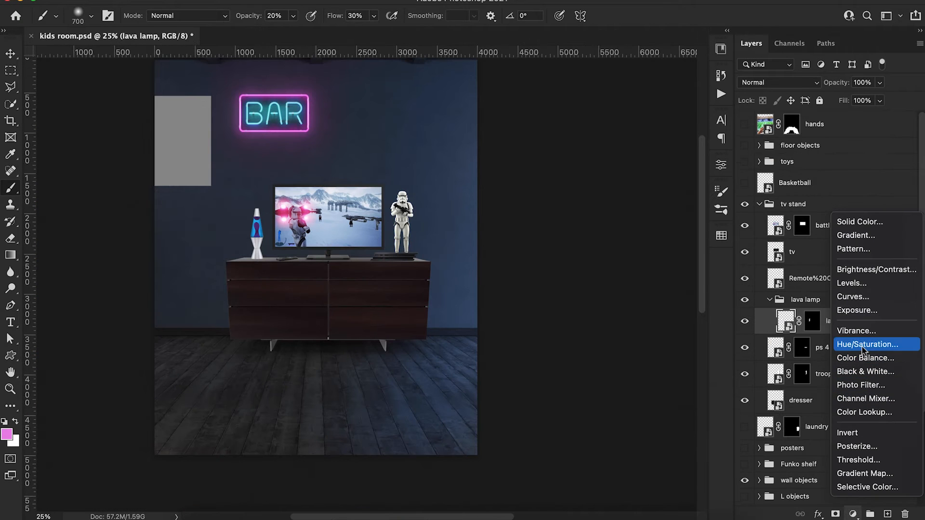
Step: Add a Hue/Saturation adjustment above the lava lamp layer and shift its hue to make the liquid green
{"action": "left_click", "coordinate": [860, 351]}
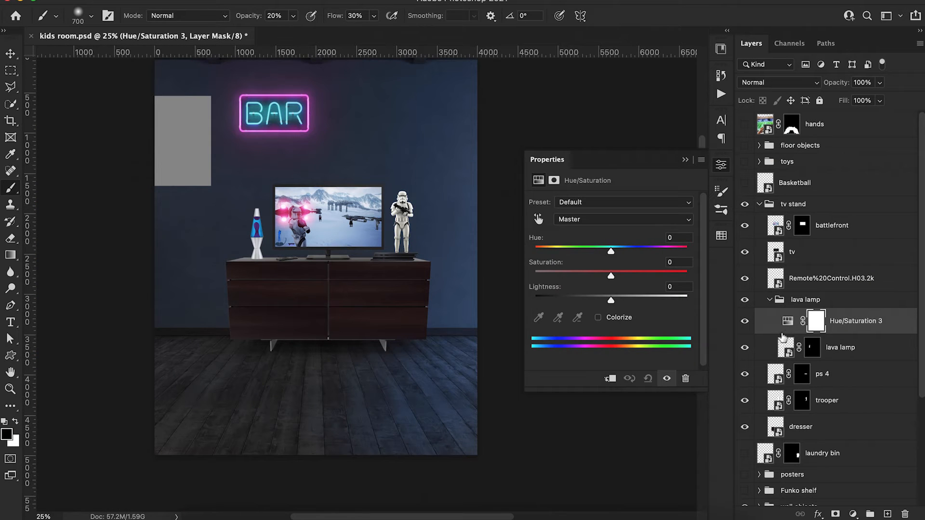
{"action": "left_click_drag", "start_coordinate": [611, 255], "coordinate": [561, 288]}
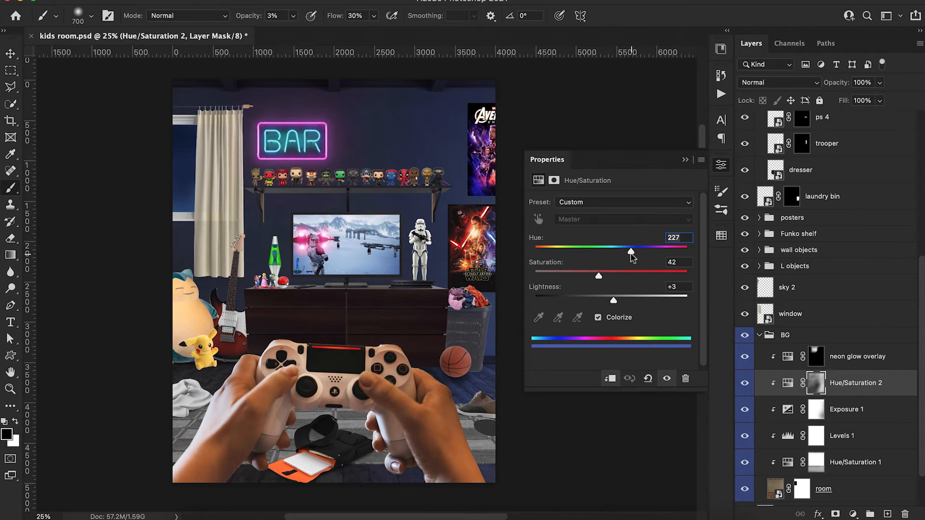
Step: Shift the room's Hue/Saturation 2 adjustment towards purple and raise its saturation slightly
{"action": "left_click_drag", "start_coordinate": [631, 254], "coordinate": [638, 255]}
{"action": "left_click_drag", "start_coordinate": [599, 276], "coordinate": [605, 278]}
{"action": "left_click", "coordinate": [684, 161]}
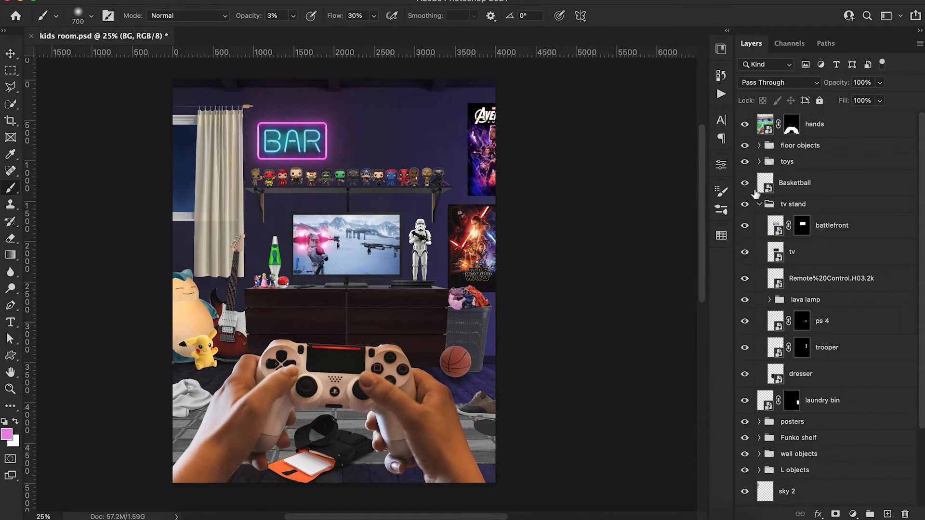
Step: Hide the floor objects, toys, basketball, posters, Funko shelf, L objects and laundry bin, keeping the neon sign visible
{"action": "left_click", "coordinate": [759, 204]}
{"action": "left_click_drag", "start_coordinate": [745, 145], "coordinate": [744, 175]}
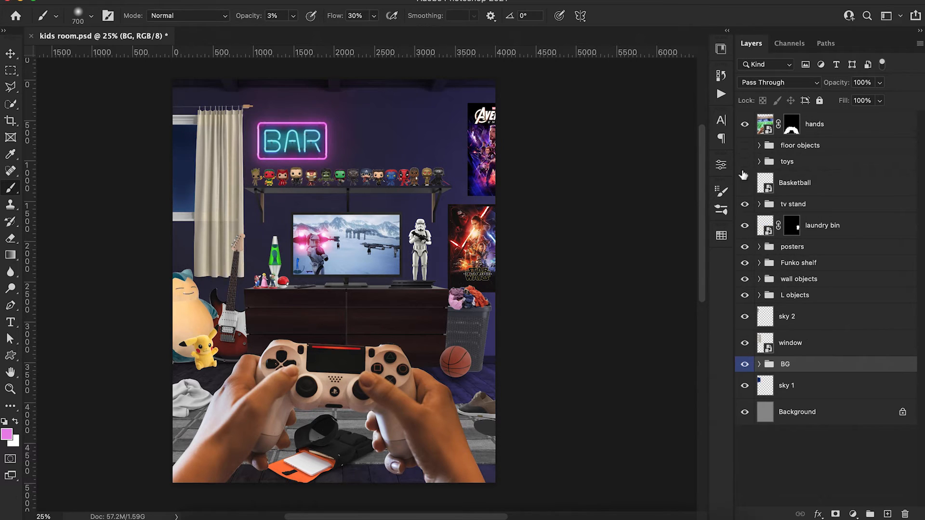
{"action": "left_click_drag", "start_coordinate": [744, 247], "coordinate": [745, 295]}
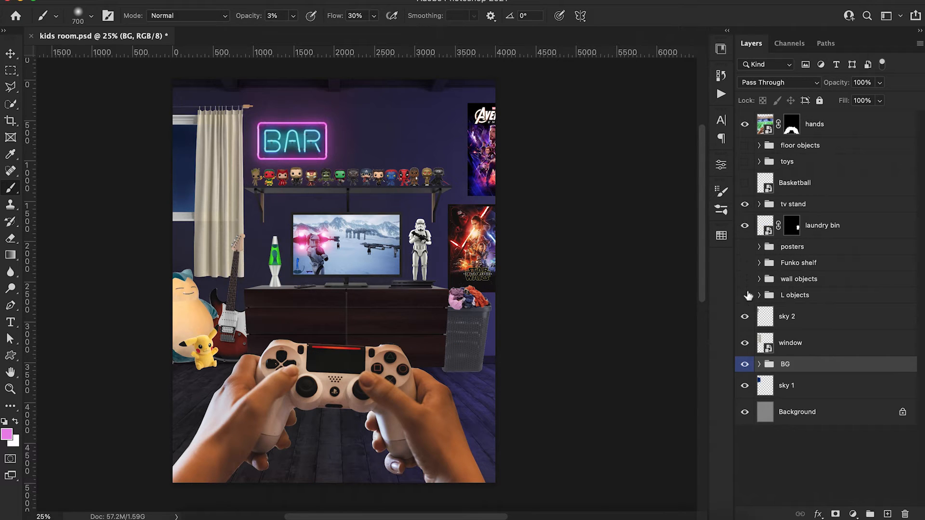
{"action": "left_click", "coordinate": [759, 279]}
{"action": "left_click", "coordinate": [745, 375]}
{"action": "left_click", "coordinate": [759, 279]}
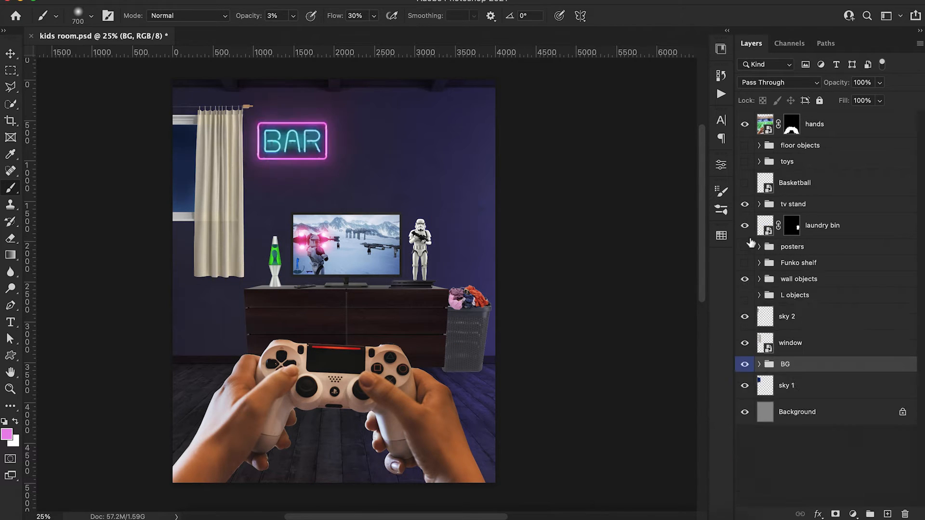
{"action": "left_click", "coordinate": [745, 227]}
Step: Add a Hue/Saturation adjustment clipped to the hands layer and set the Reds saturation to -26
{"action": "left_click", "coordinate": [819, 124]}
{"action": "left_click", "coordinate": [853, 514]}
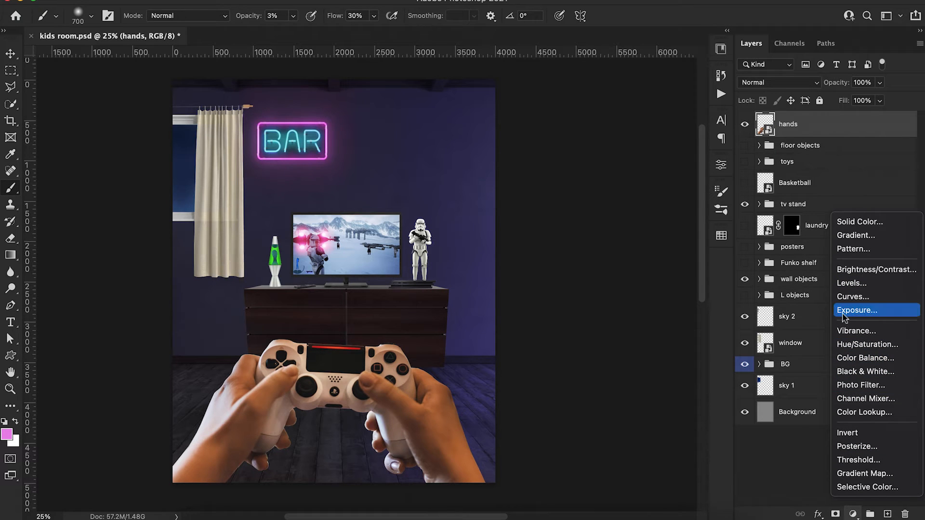
{"action": "left_click", "coordinate": [849, 346]}
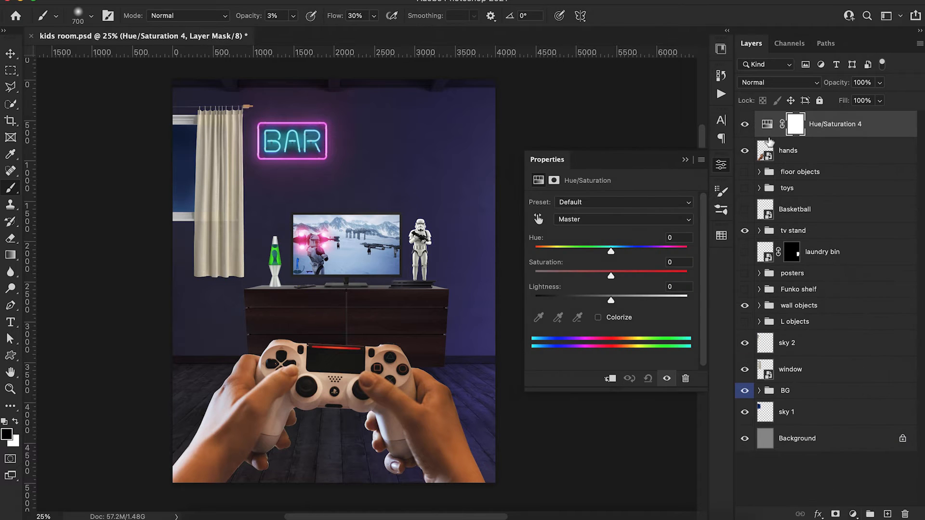
{"action": "left_click", "coordinate": [767, 138], "text": "alt"}
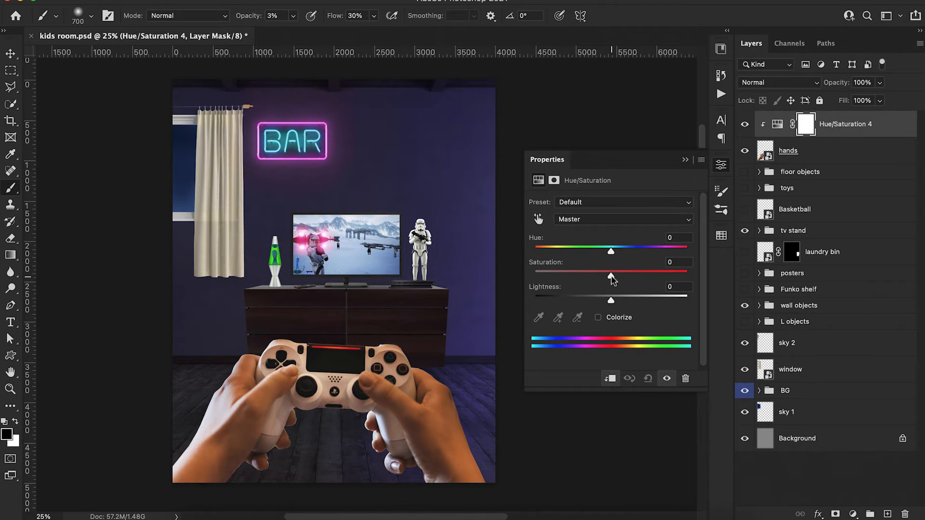
{"action": "left_click", "coordinate": [597, 222]}
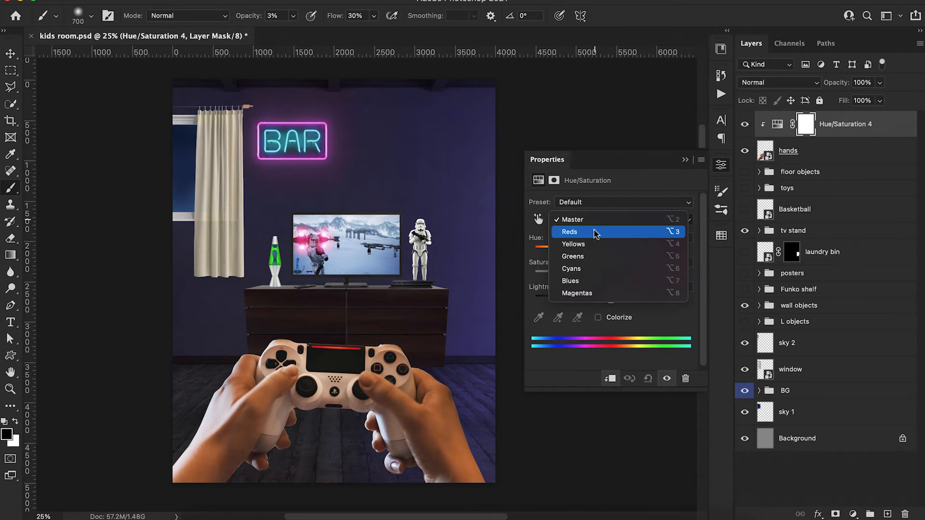
{"action": "left_click", "coordinate": [596, 233]}
{"action": "left_click_drag", "start_coordinate": [610, 277], "coordinate": [591, 278]}
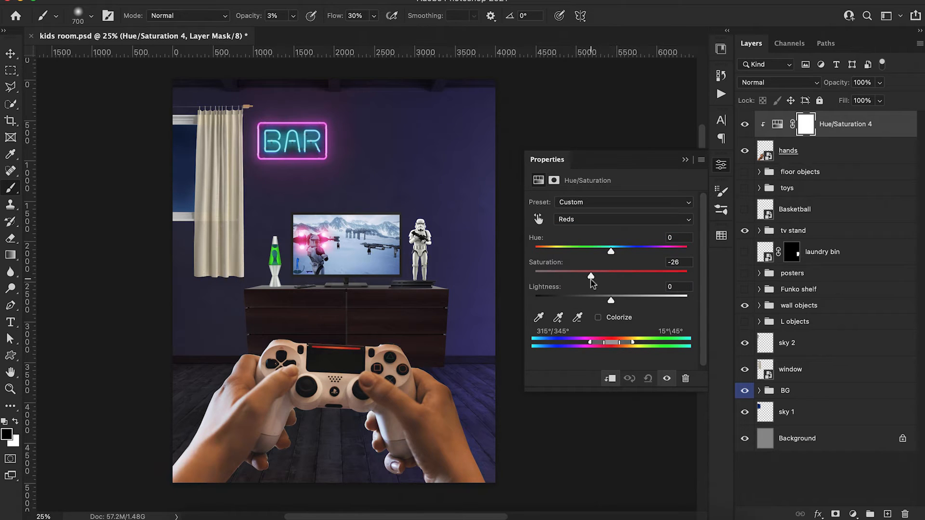
Step: Set the hands' Yellows saturation to -23 and the Master saturation to -19
{"action": "left_click", "coordinate": [588, 220]}
{"action": "left_click", "coordinate": [588, 231]}
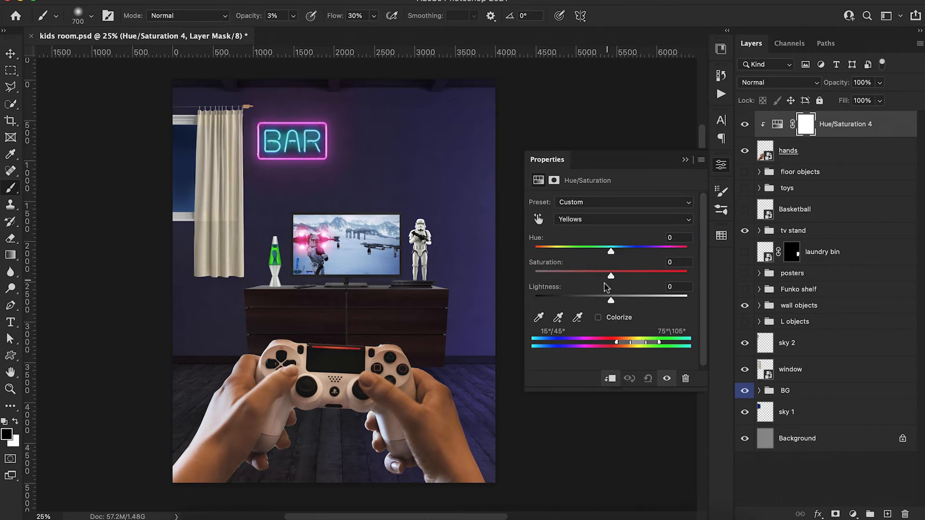
{"action": "left_click_drag", "start_coordinate": [611, 275], "coordinate": [593, 277]}
{"action": "left_click", "coordinate": [596, 221]}
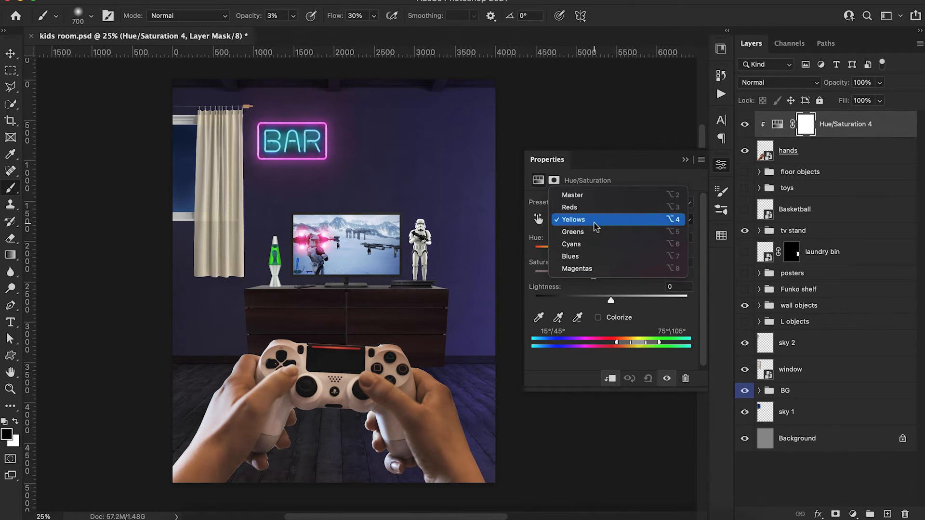
{"action": "left_click", "coordinate": [628, 195]}
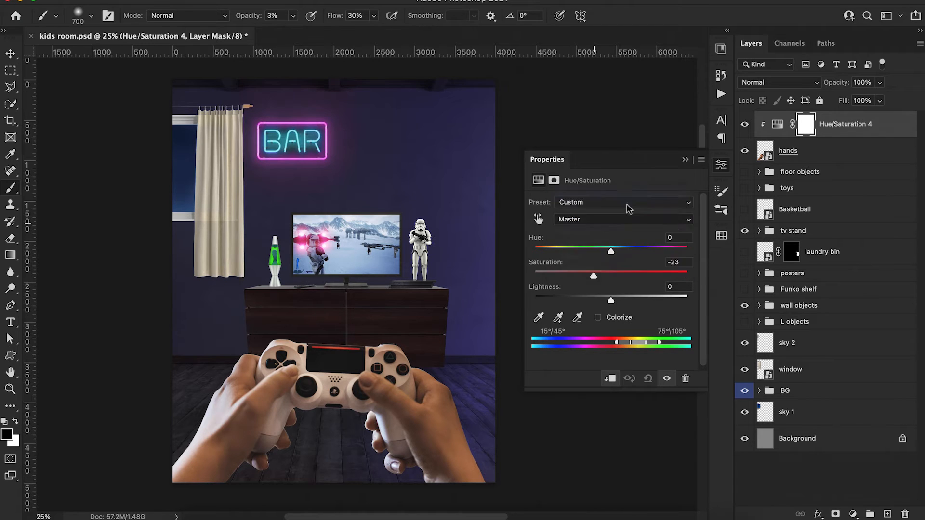
{"action": "left_click_drag", "start_coordinate": [611, 279], "coordinate": [597, 283]}
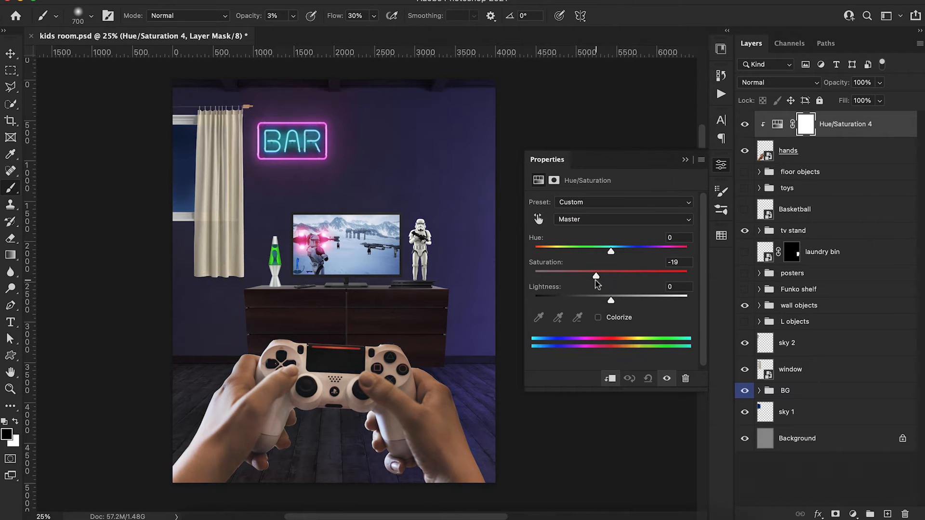
{"action": "left_click", "coordinate": [685, 159]}
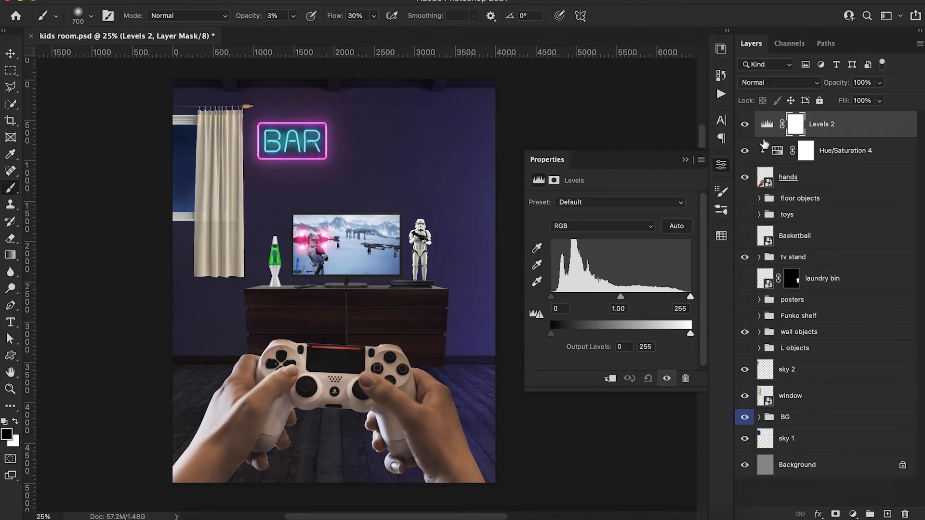
Step: Darken the hands in Levels 2 with black input 14 and midtones 0.90, and lower the white input slightly
{"action": "left_click_drag", "start_coordinate": [551, 300], "coordinate": [559, 300]}
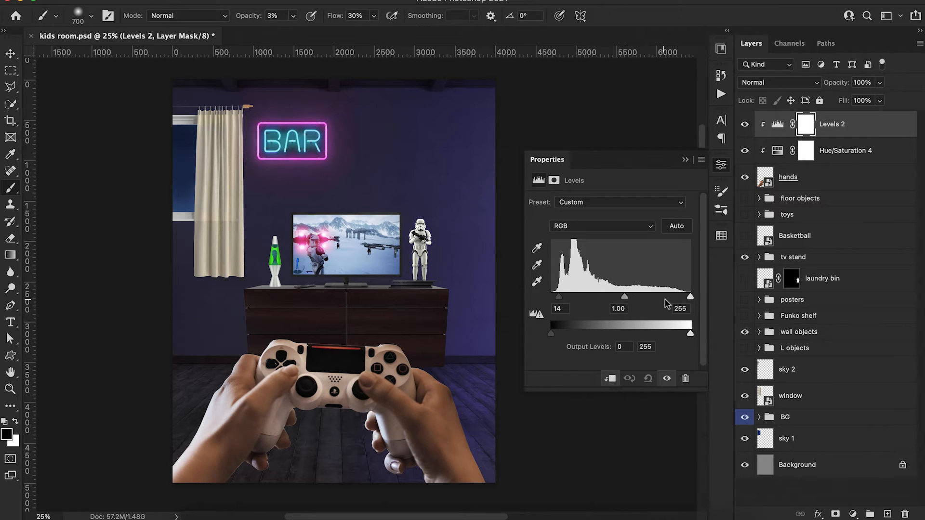
{"action": "left_click_drag", "start_coordinate": [626, 298], "coordinate": [632, 300]}
{"action": "left_click_drag", "start_coordinate": [690, 297], "coordinate": [682, 301]}
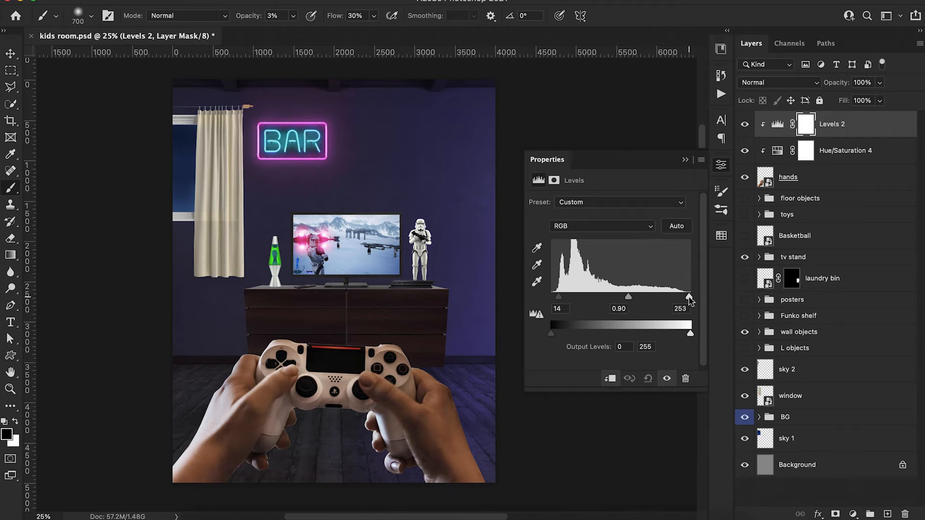
{"action": "left_click", "coordinate": [685, 160]}
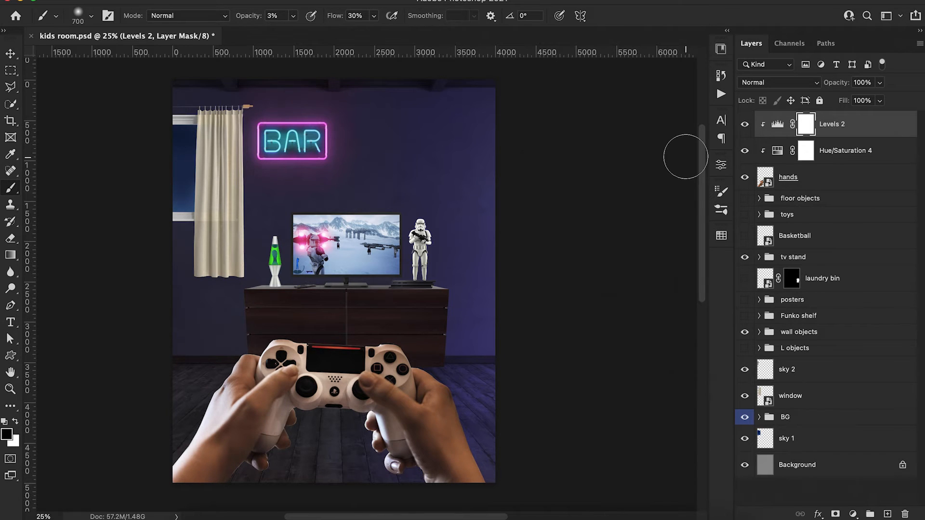
Step: Add an Exposure adjustment clipped to the hands and set its exposure to about -2.30
{"action": "key", "text": "x"}
{"action": "key", "text": "3"}
{"action": "left_click", "coordinate": [853, 514]}
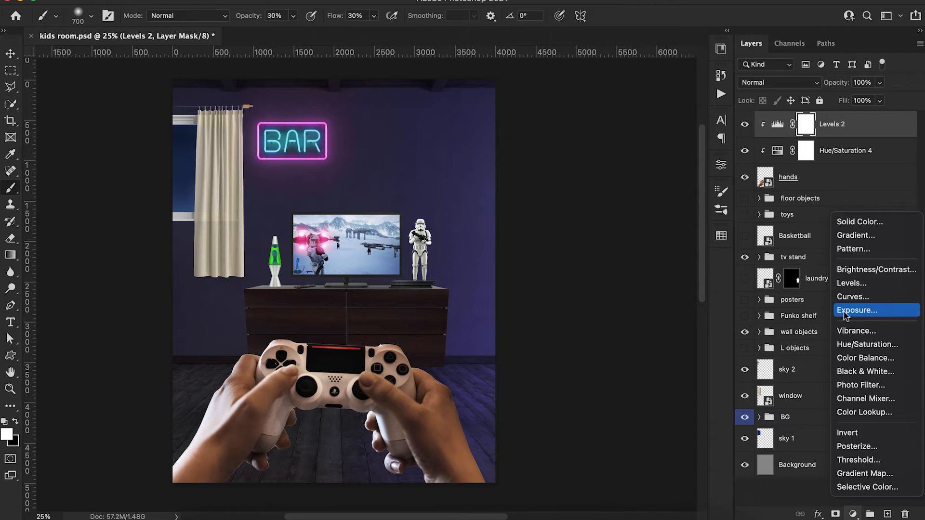
{"action": "left_click", "coordinate": [853, 312]}
{"action": "left_click", "coordinate": [765, 139], "text": "alt"}
{"action": "left_click_drag", "start_coordinate": [611, 234], "coordinate": [586, 246]}
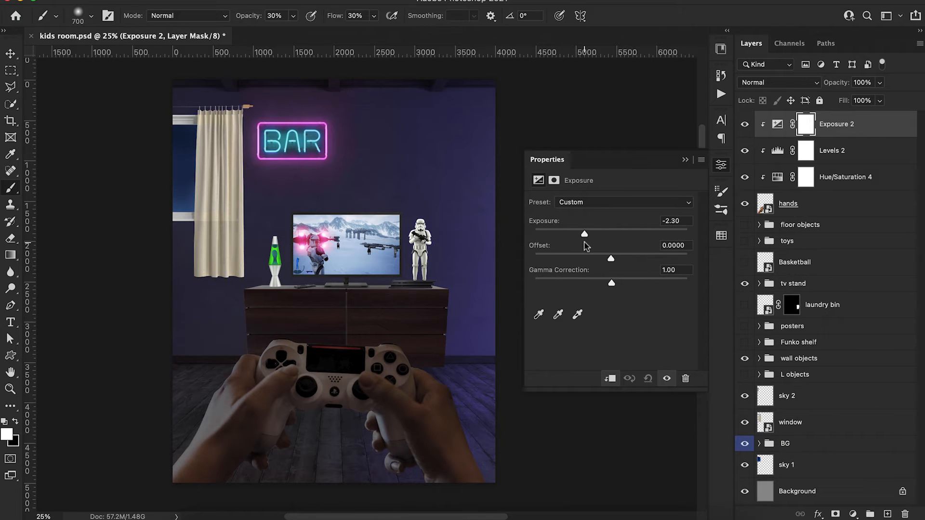
{"action": "left_click", "coordinate": [684, 159]}
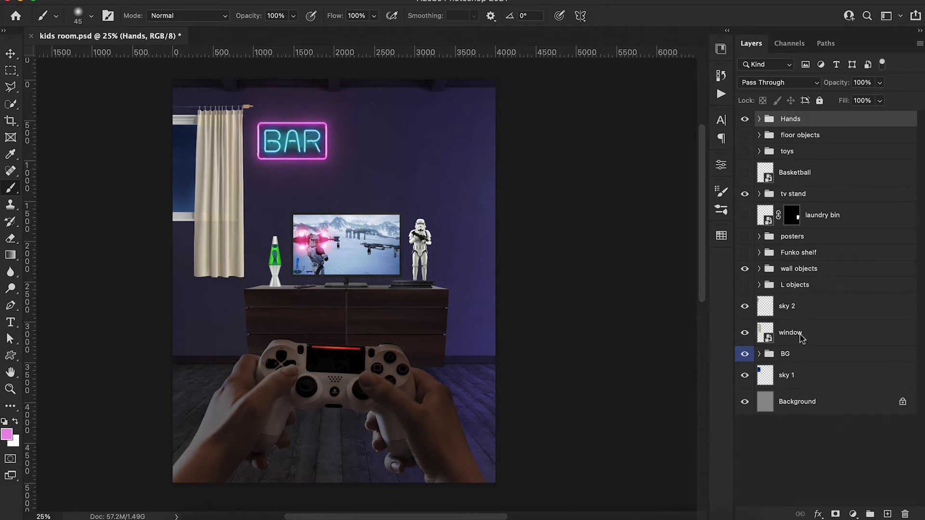
Step: Darken the window with a clipped Exposure adjustment and colorize it blue-purple with a clipped Hue/Saturation adjustment
{"action": "left_click", "coordinate": [801, 337]}
{"action": "left_click", "coordinate": [853, 513]}
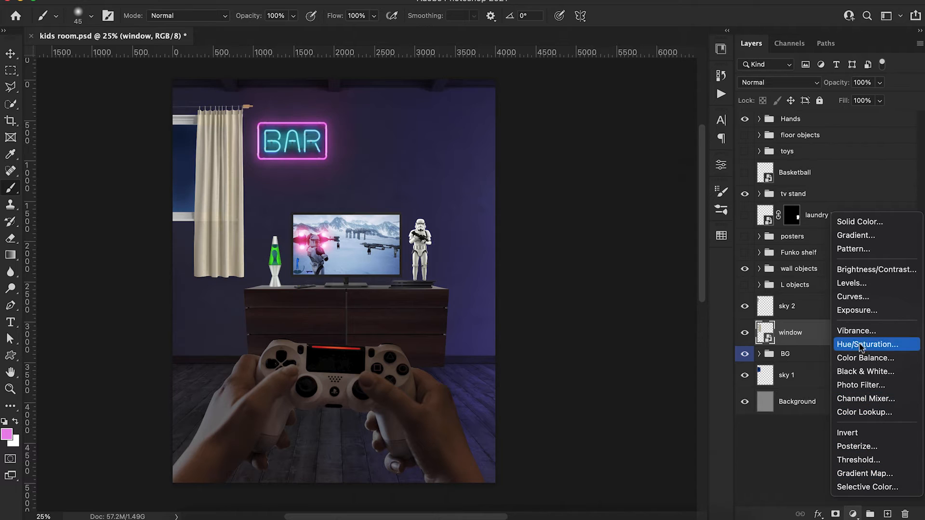
{"action": "left_click", "coordinate": [857, 310]}
{"action": "left_click", "coordinate": [765, 343], "text": "alt"}
{"action": "left_click_drag", "start_coordinate": [610, 235], "coordinate": [573, 238]}
{"action": "left_click", "coordinate": [598, 317]}
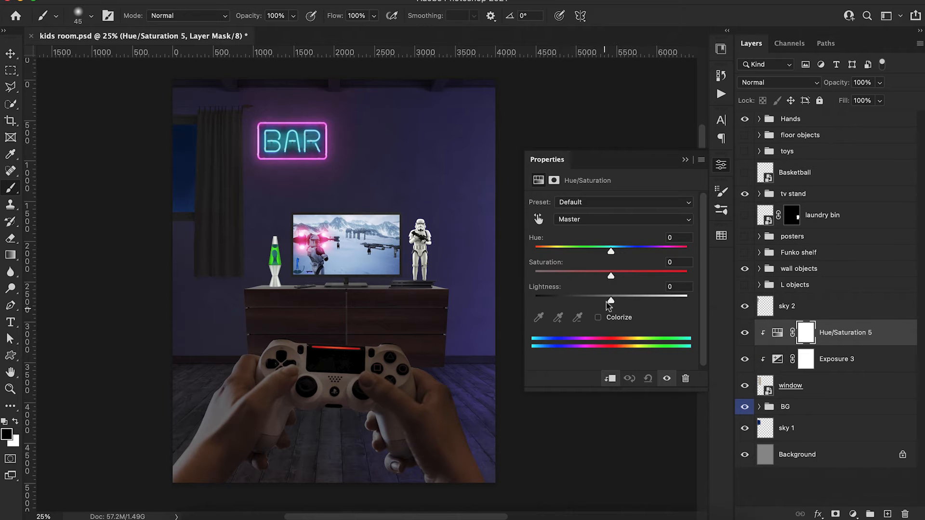
{"action": "left_click_drag", "start_coordinate": [533, 251], "coordinate": [631, 256]}
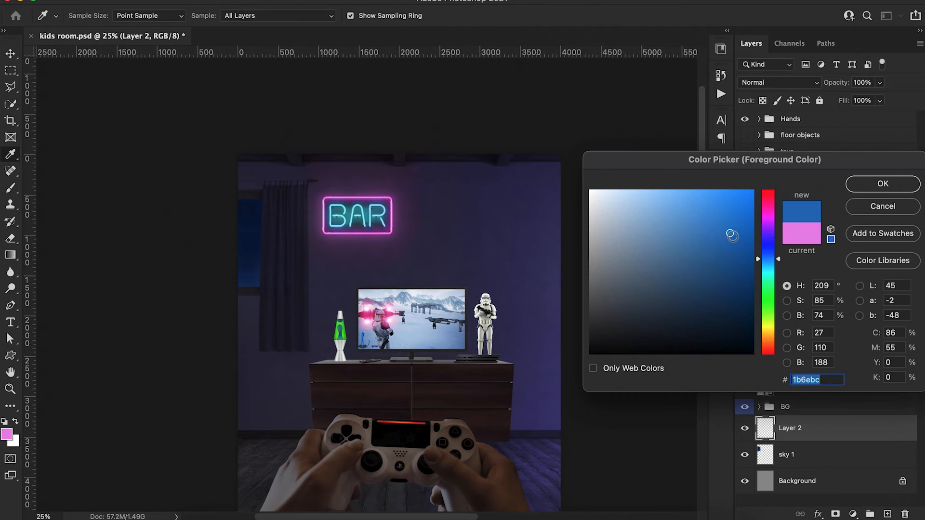
Step: Set the foreground colour to #327fc7 and prepare a 250 px brush at 10% opacity and 62% flow for Layer 2 above sky 1
{"action": "left_click", "coordinate": [712, 264]}
{"action": "left_click", "coordinate": [713, 226]}
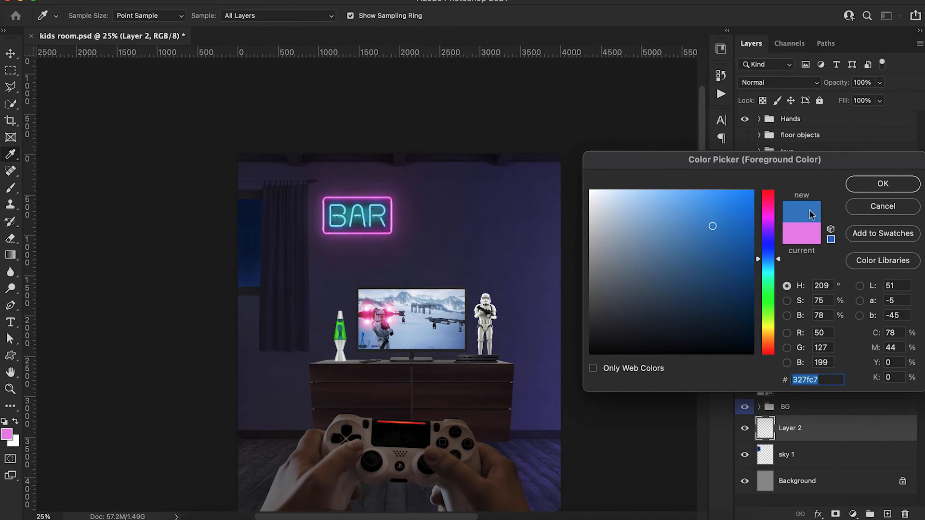
{"action": "left_click", "coordinate": [868, 187]}
{"action": "key", "text": "bracketright"}
{"action": "key", "text": "bracketright"}
{"action": "key", "text": "bracketright"}
{"action": "key", "text": "bracketright"}
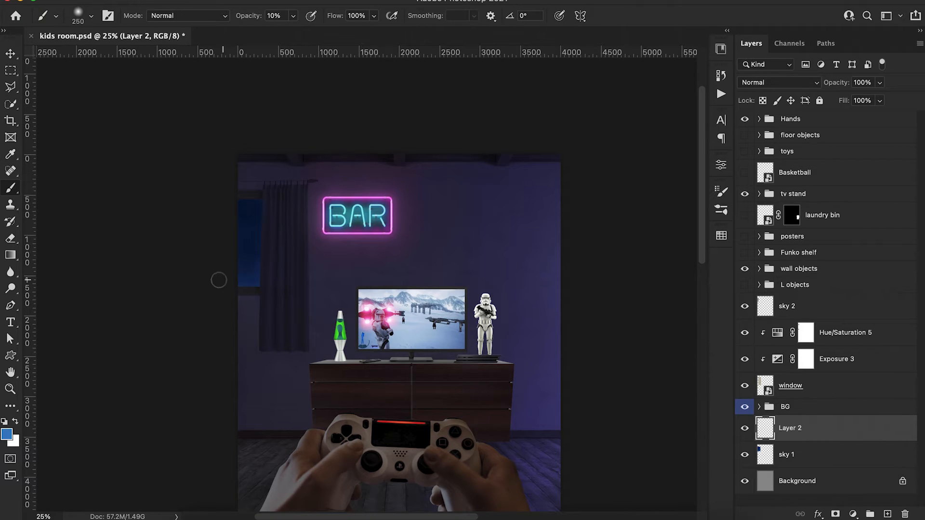
{"action": "left_click_drag", "start_coordinate": [335, 16], "coordinate": [324, 18]}
{"action": "scroll", "coordinate": [245, 269], "scroll_direction": "left", "scroll_amount": 1}
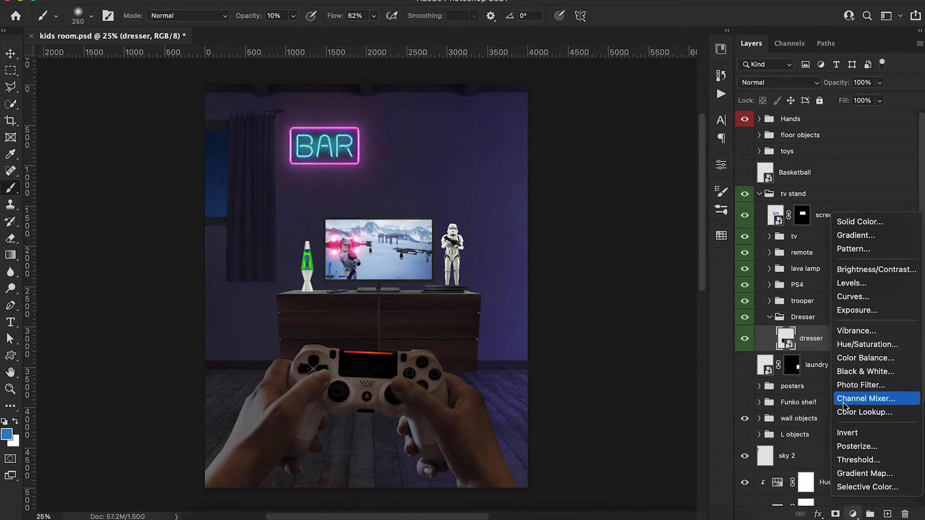
Step: Darken the dresser with clipped Hue/Saturation and Levels adjustments, and lower the exposure of a second clipped Exposure adjustment
{"action": "left_click", "coordinate": [851, 344]}
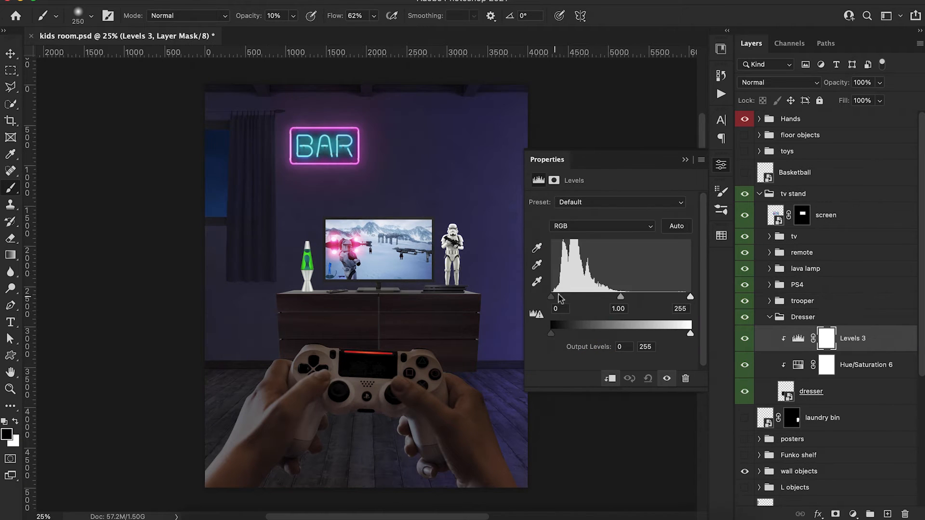
{"action": "left_click_drag", "start_coordinate": [551, 297], "coordinate": [556, 299]}
{"action": "left_click_drag", "start_coordinate": [625, 301], "coordinate": [620, 302]}
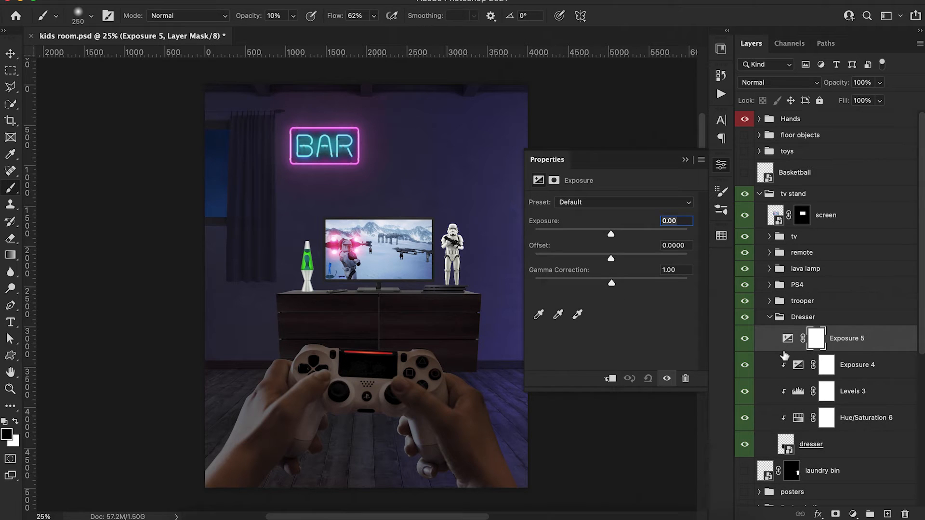
{"action": "left_click", "coordinate": [784, 355], "text": "alt"}
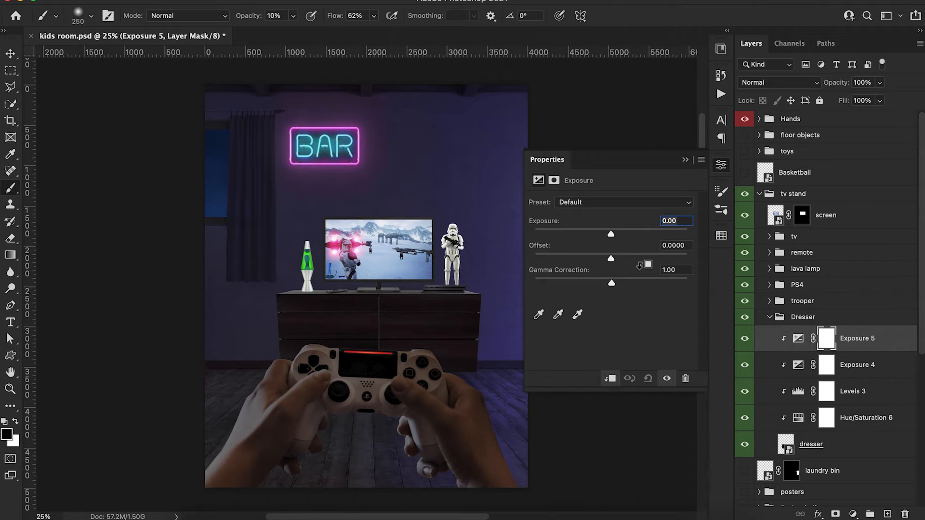
{"action": "left_click_drag", "start_coordinate": [611, 235], "coordinate": [585, 237]}
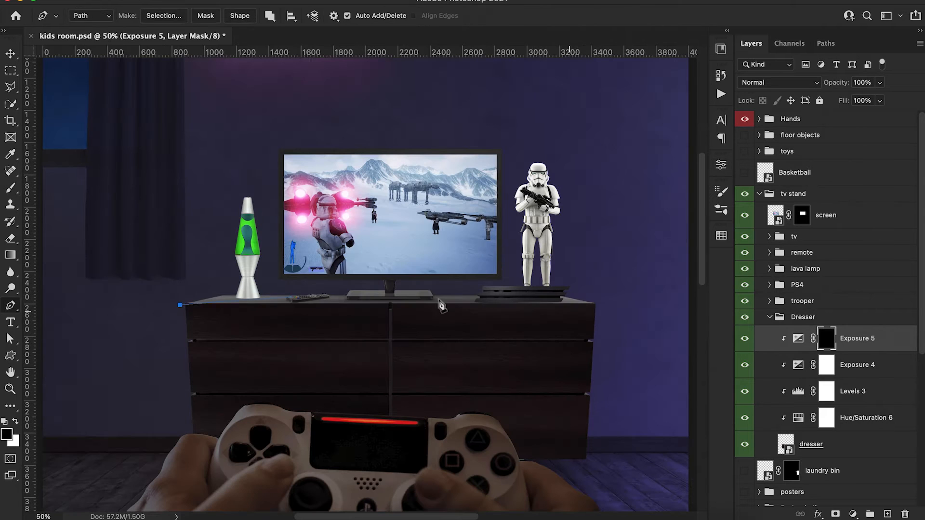
Step: Trace the dresser's top surface with the Pen tool, make it a selection and fill it white in the Exposure 5 mask
{"action": "left_click", "coordinate": [597, 305]}
{"action": "left_click", "coordinate": [564, 285]}
{"action": "left_click", "coordinate": [226, 280]}
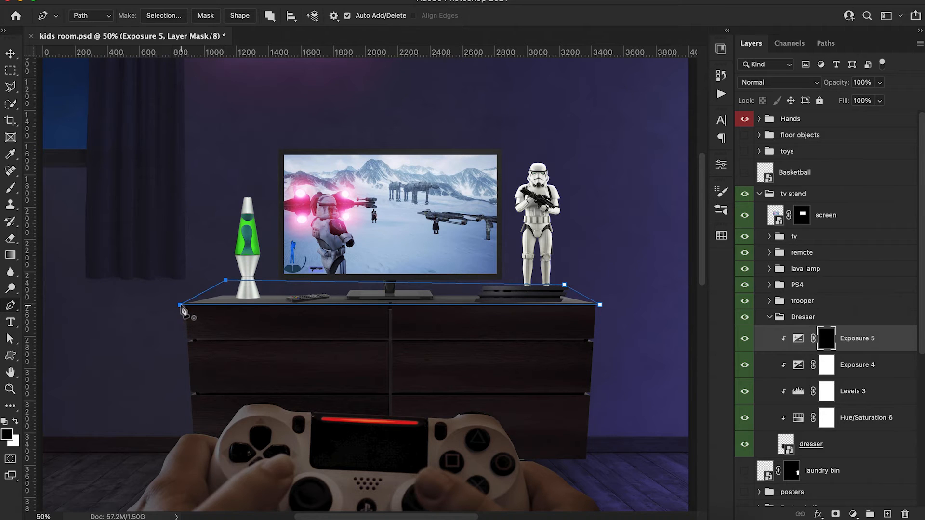
{"action": "left_click", "coordinate": [179, 305]}
{"action": "right_click", "coordinate": [218, 295]}
{"action": "left_click", "coordinate": [251, 360]}
{"action": "left_click", "coordinate": [539, 177]}
{"action": "key", "text": "alt+BackSpace"}
{"action": "key", "text": "ctrl+d"}
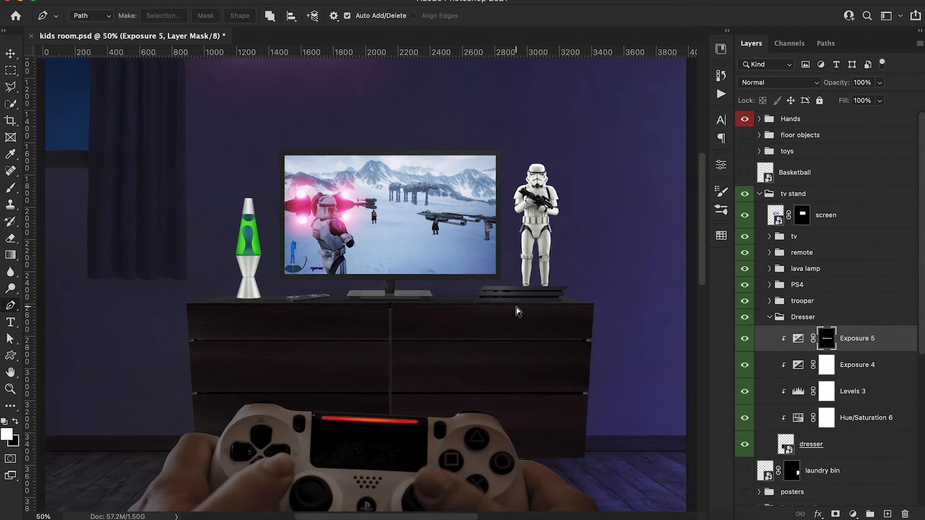
{"action": "key", "text": "ctrl+minus"}
{"action": "key", "text": "ctrl+minus"}
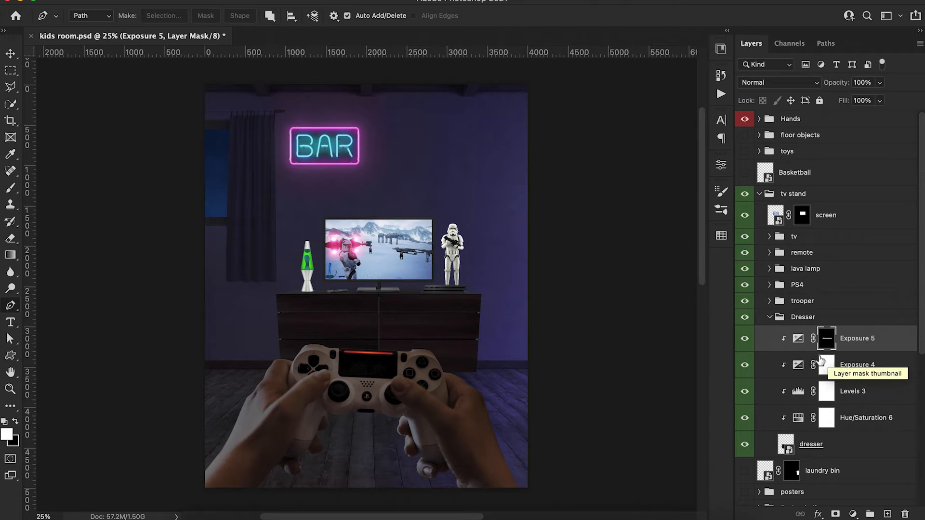
Step: Clip an Exposure adjustment to the trooper layer and lower its exposure strongly to darken the figure
{"action": "left_click", "coordinate": [771, 319]}
{"action": "left_click", "coordinate": [769, 317]}
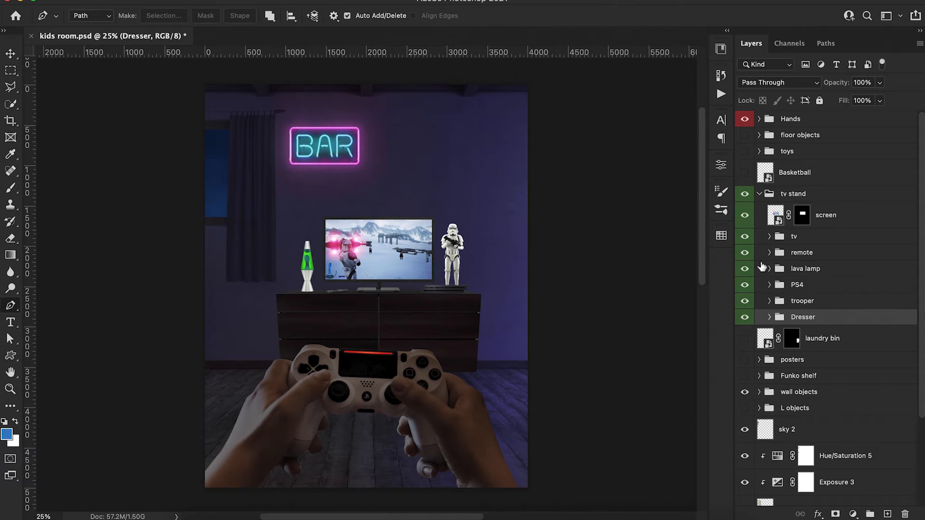
{"action": "left_click", "coordinate": [770, 301]}
{"action": "left_click", "coordinate": [786, 321]}
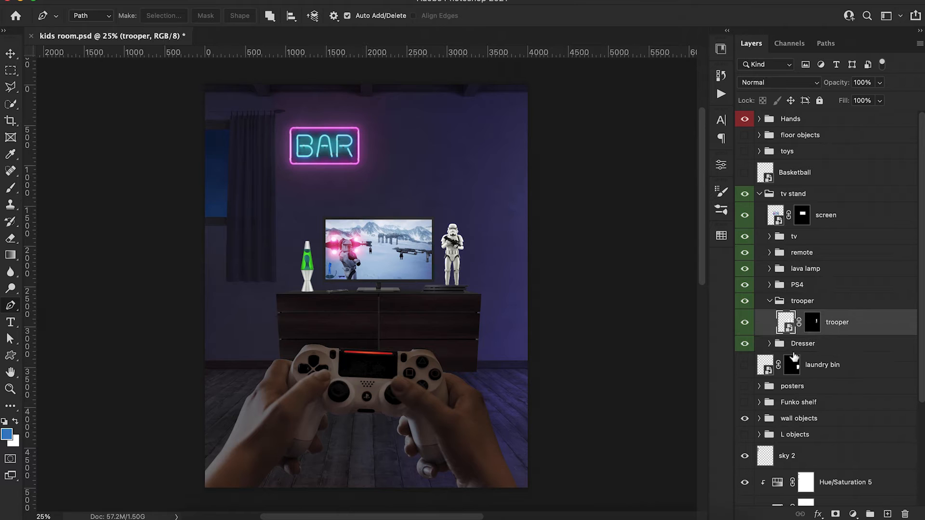
{"action": "left_click", "coordinate": [853, 514]}
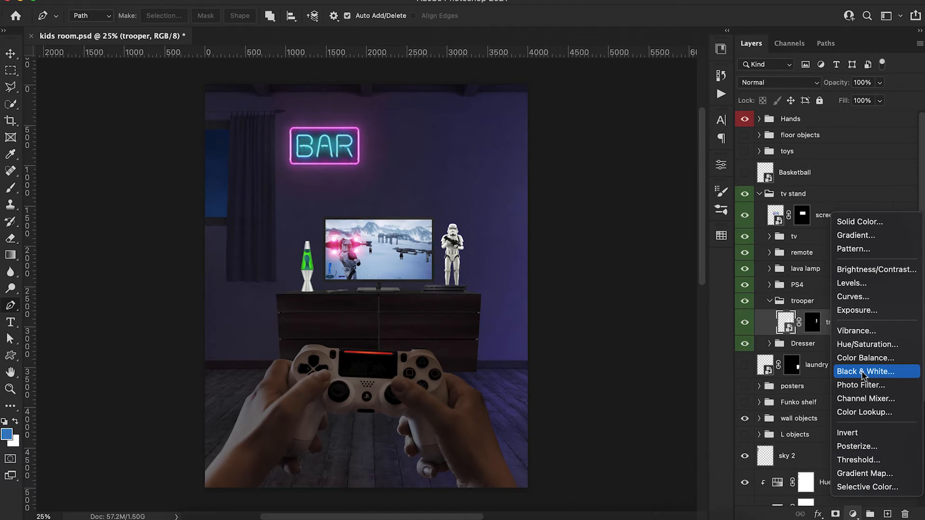
{"action": "left_click", "coordinate": [857, 311]}
{"action": "key", "text": "super+alt+g"}
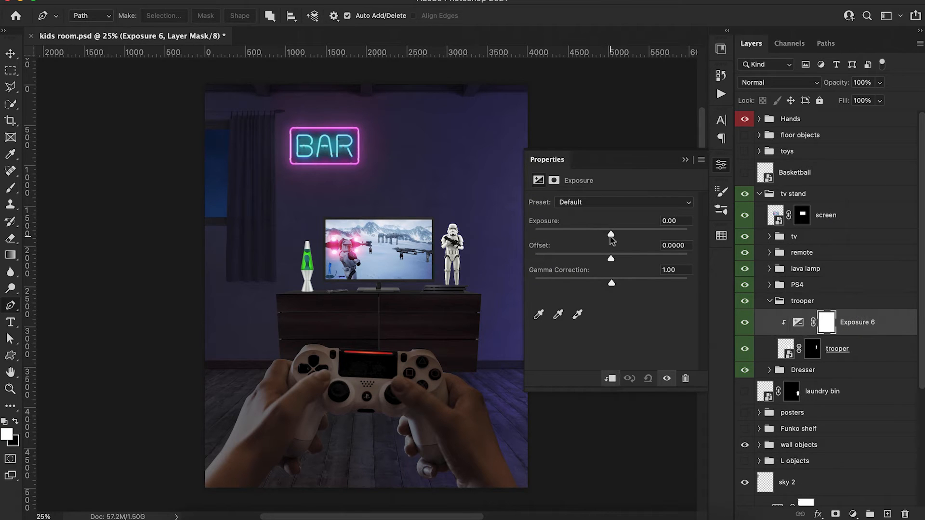
{"action": "left_click_drag", "start_coordinate": [611, 234], "coordinate": [563, 245]}
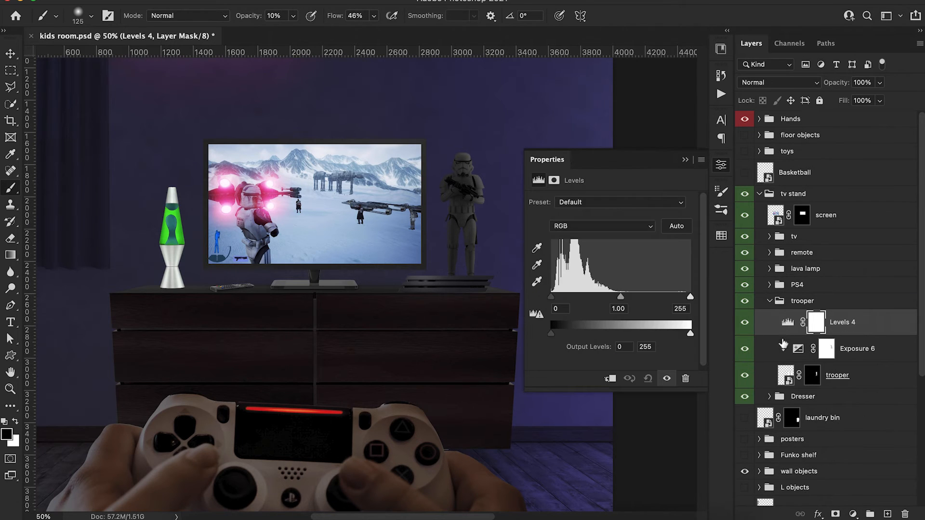
Step: Clip the Levels 4 adjustment to the trooper, set its black input to 15 and fine-tune the midtones
{"action": "left_click", "coordinate": [782, 334], "text": "alt"}
{"action": "left_click_drag", "start_coordinate": [551, 296], "coordinate": [559, 298]}
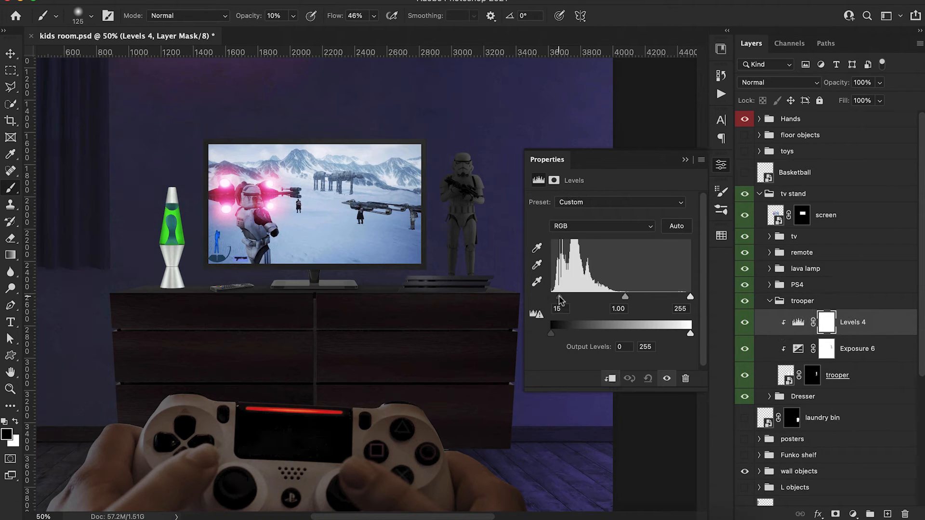
{"action": "left_click_drag", "start_coordinate": [625, 297], "coordinate": [619, 300]}
{"action": "left_click", "coordinate": [686, 160]}
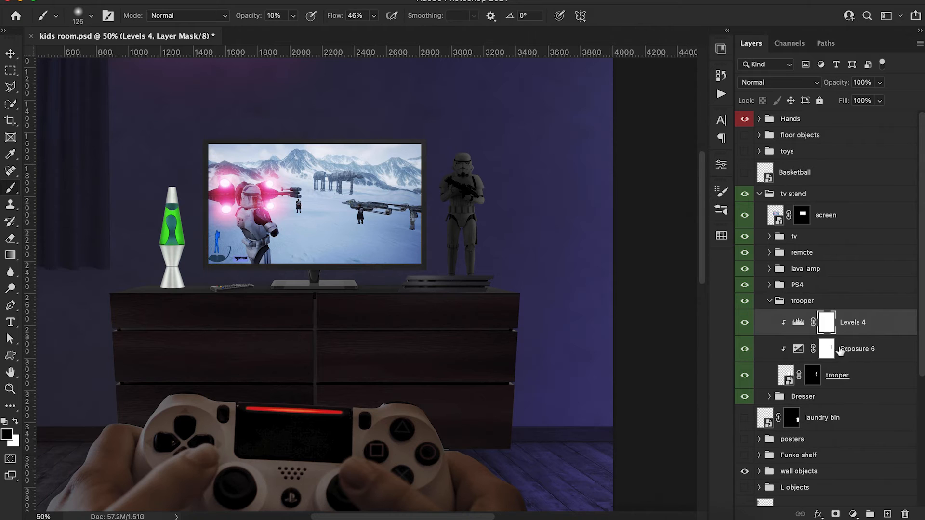
Step: Paint soft light onto the trooper by brushing black at 10% opacity on its Exposure 6 mask
{"action": "left_click", "coordinate": [827, 349]}
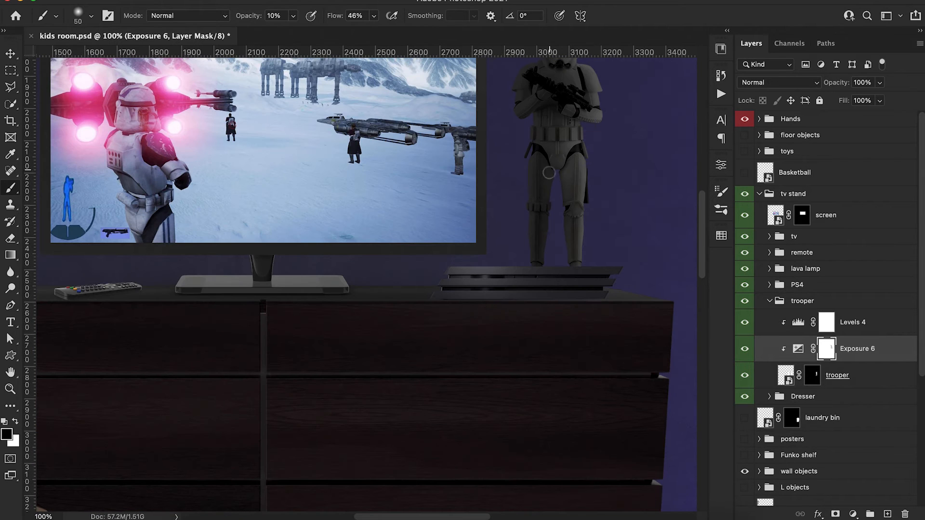
{"action": "scroll", "coordinate": [590, 178], "scroll_direction": "up", "scroll_amount": 2}
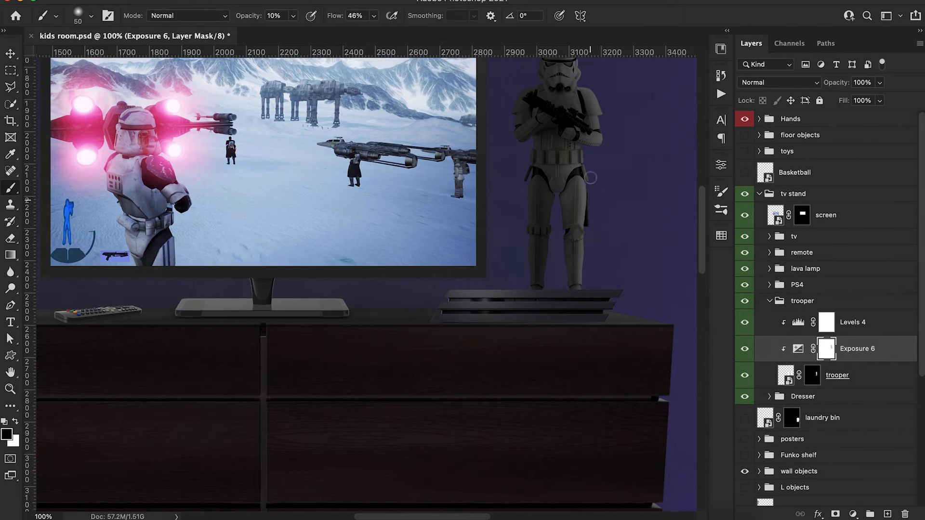
{"action": "scroll", "coordinate": [591, 178], "scroll_direction": "up", "scroll_amount": 2}
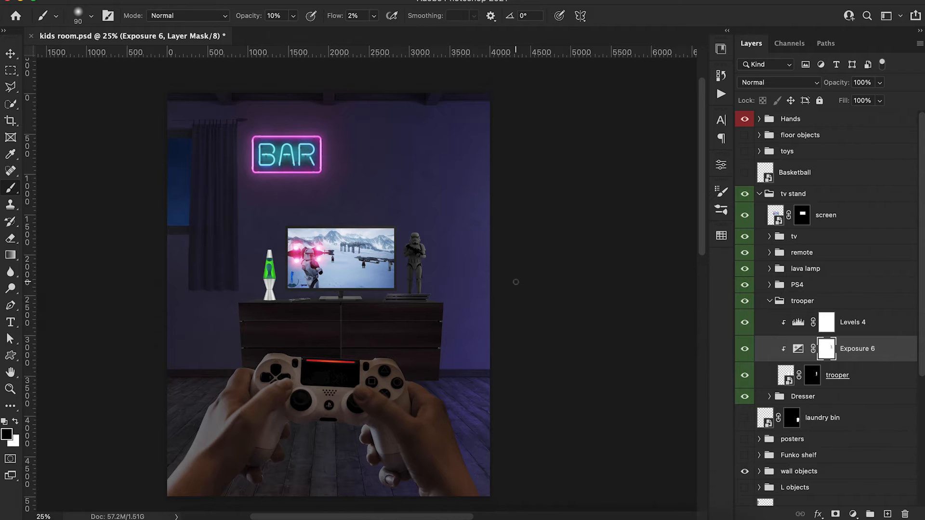
{"action": "scroll", "coordinate": [516, 282], "scroll_direction": "down", "scroll_amount": 2}
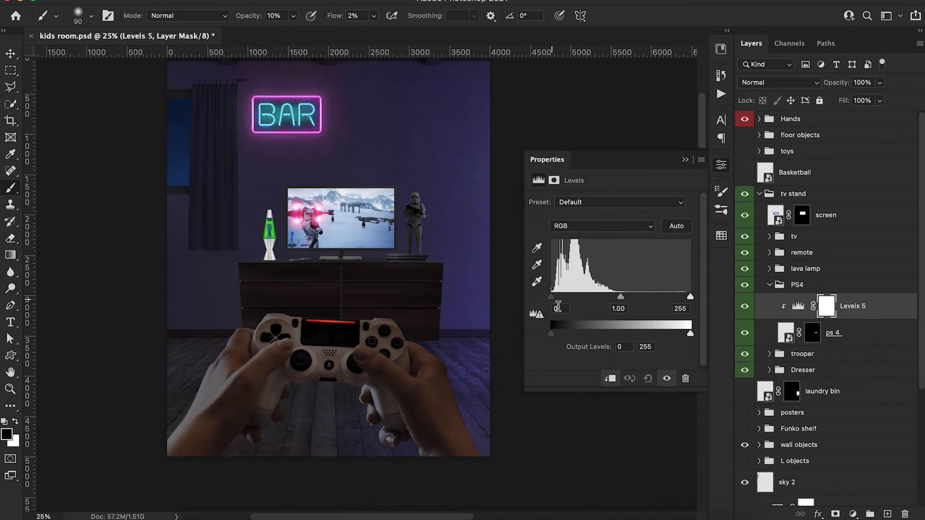
Step: Darken the PS4 and remote with clipped Levels, and darken the TV and the lava lamp around its green glass
{"action": "left_click_drag", "start_coordinate": [691, 333], "coordinate": [677, 333]}
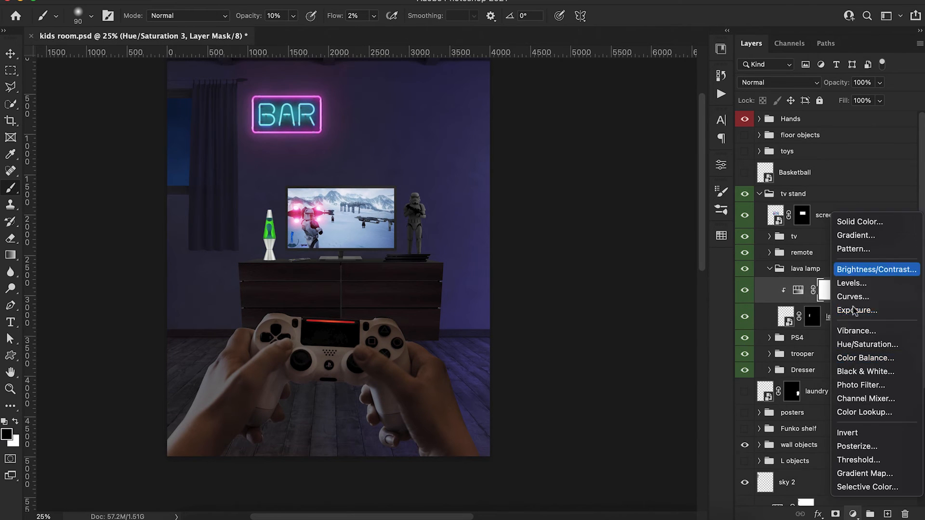
{"action": "left_click", "coordinate": [846, 289]}
{"action": "left_click_drag", "start_coordinate": [303, 167], "coordinate": [349, 219]}
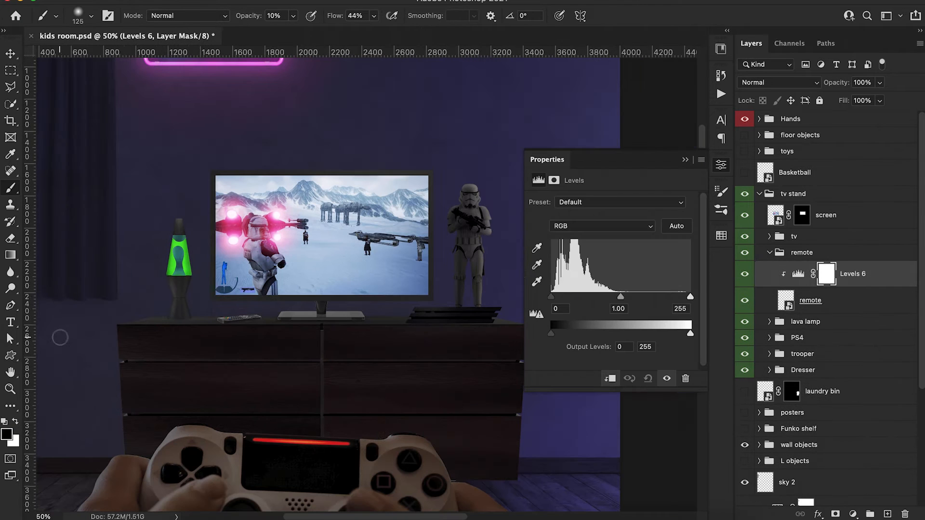
{"action": "left_click_drag", "start_coordinate": [571, 301], "coordinate": [581, 301]}
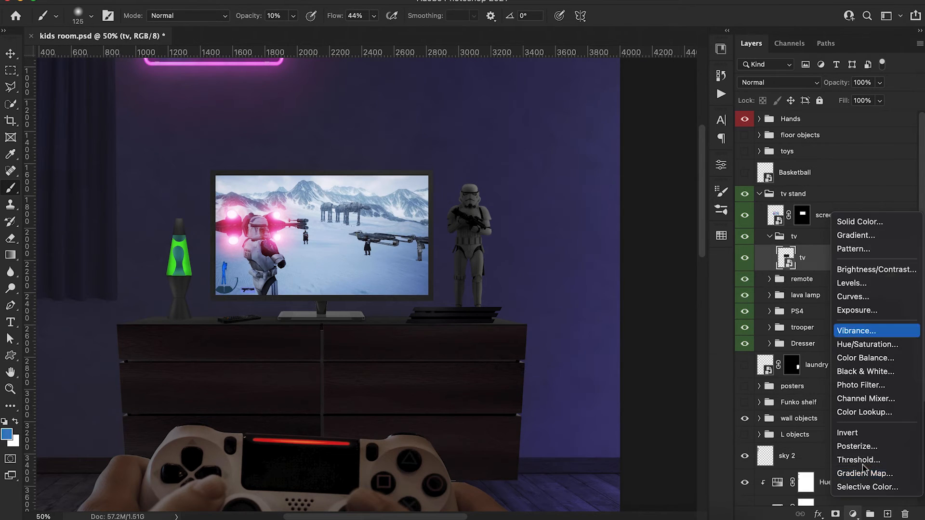
{"action": "left_click", "coordinate": [747, 313]}
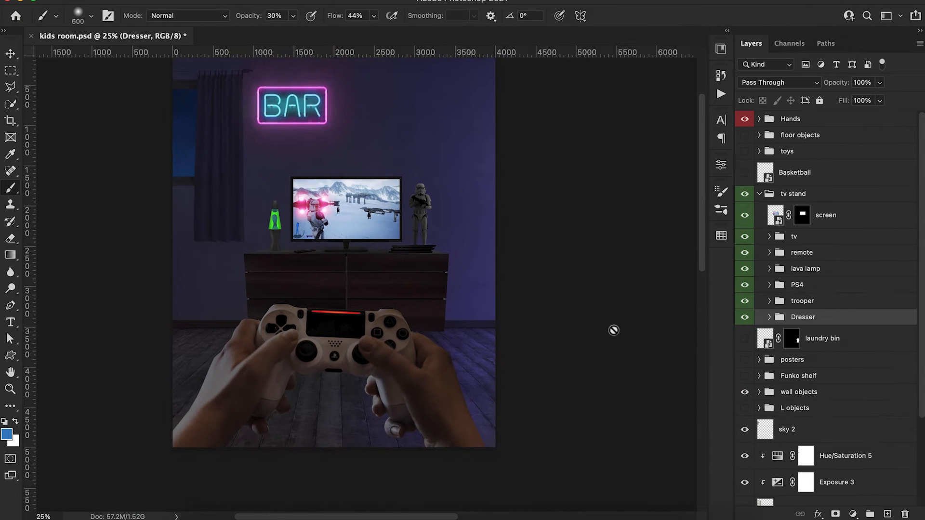
Step: Hide the Hands group, organise the floor objects into groups and darken the rug with a clipped Exposure of about -3.75
{"action": "left_click", "coordinate": [792, 194]}
{"action": "left_click", "coordinate": [759, 194]}
{"action": "left_click", "coordinate": [744, 118]}
{"action": "left_click", "coordinate": [759, 134]}
{"action": "left_click", "coordinate": [802, 258]}
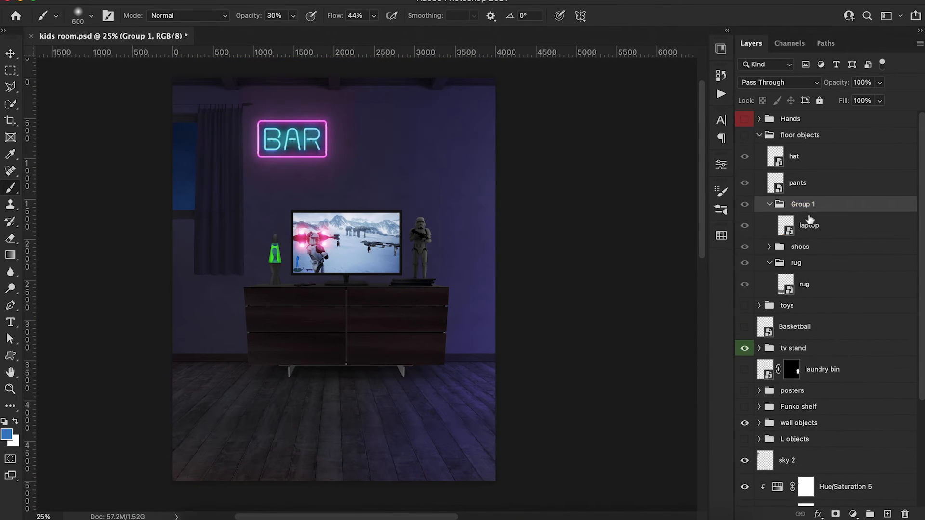
{"action": "left_click", "coordinate": [853, 514]}
{"action": "left_click", "coordinate": [855, 311]}
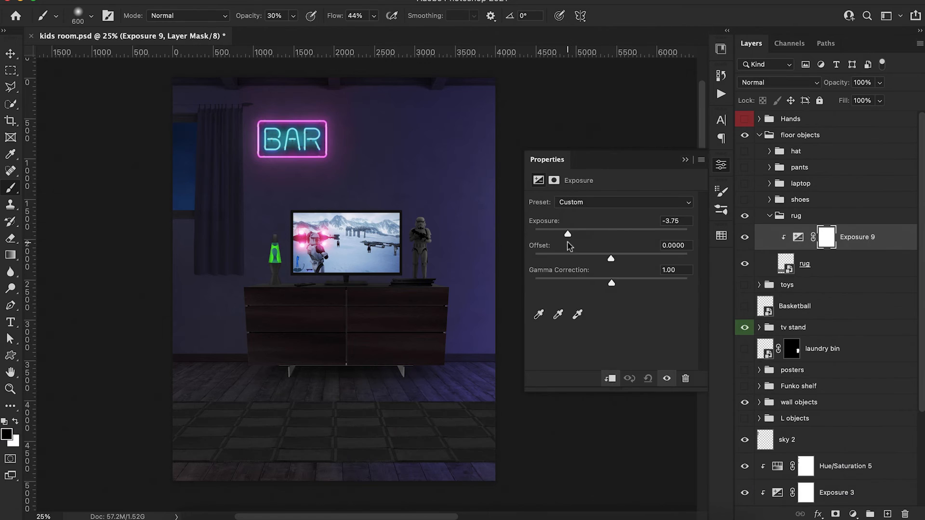
Step: Add a clipped Levels adjustment to the rug and brush its Exposure mask with a 1000 px black brush at 10% opacity
{"action": "left_click", "coordinate": [853, 514]}
{"action": "left_click", "coordinate": [852, 283]}
{"action": "left_click", "coordinate": [719, 161]}
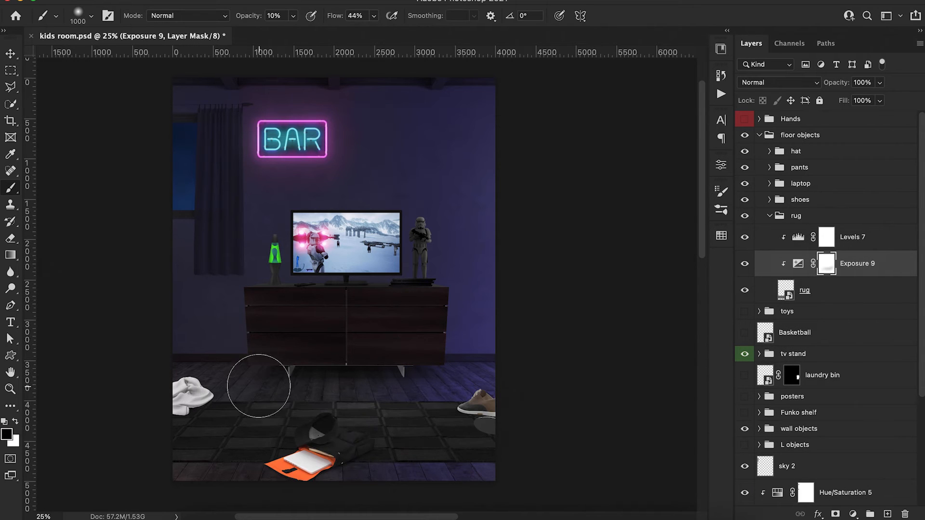
{"action": "left_click", "coordinate": [769, 216]}
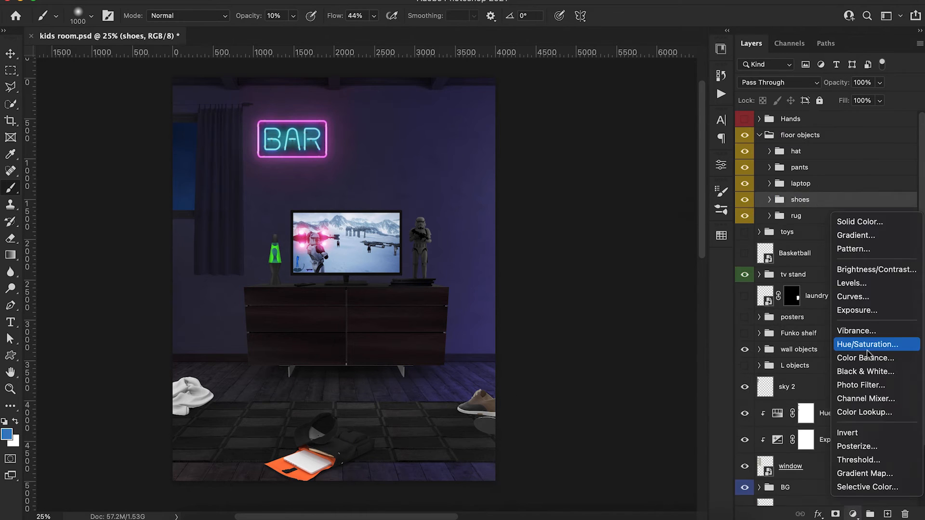
Step: Darken the shoes with a clipped Exposure adjustment and adjust the black and midtone inputs of the pants' clipped Levels
{"action": "left_click", "coordinate": [819, 326]}
{"action": "left_click_drag", "start_coordinate": [568, 234], "coordinate": [571, 246]}
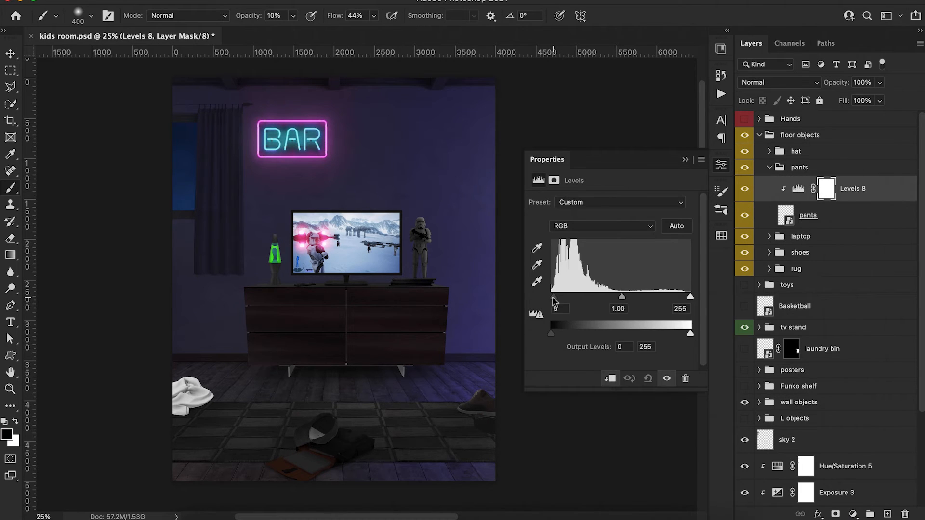
{"action": "left_click_drag", "start_coordinate": [622, 302], "coordinate": [627, 302]}
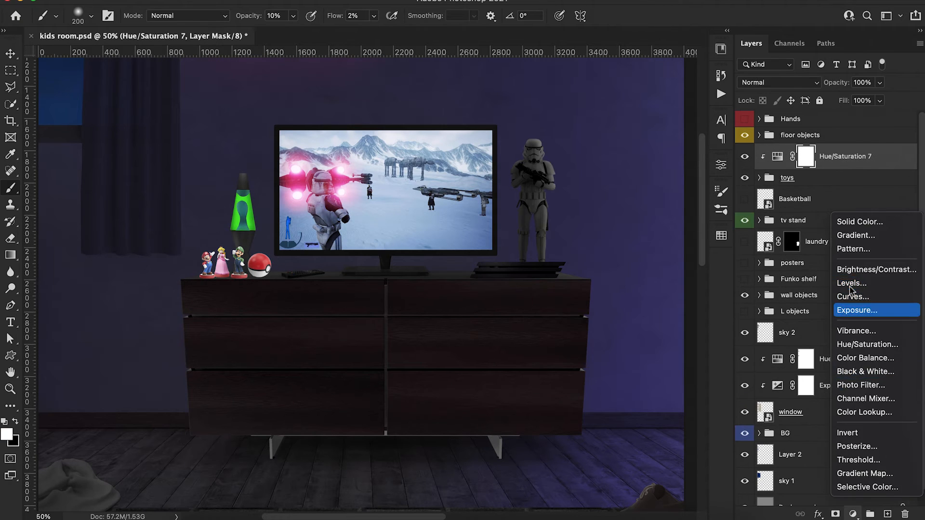
Step: Darken the toys with a clipped Exposure adjustment and paint black at 10% opacity on its mask near the lava lamp
{"action": "left_click", "coordinate": [814, 310]}
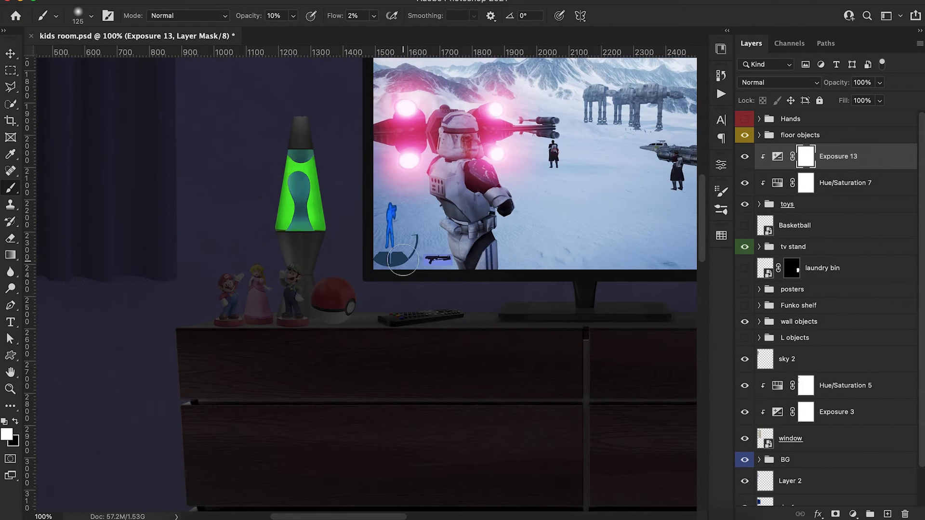
{"action": "key", "text": "x"}
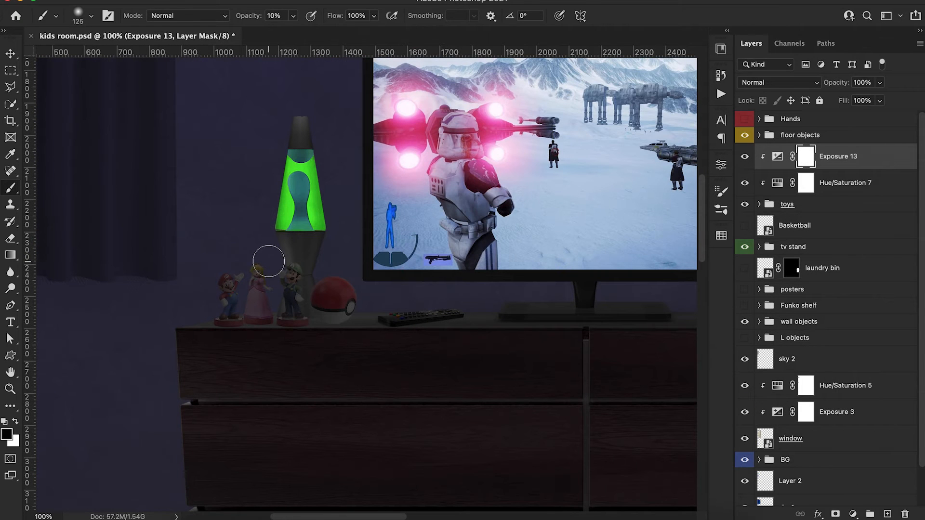
{"action": "mouse_move", "coordinate": [269, 261]}
{"action": "left_mouse_down"}
{"action": "mouse_move", "coordinate": [256, 252]}
{"action": "mouse_move", "coordinate": [361, 289]}
{"action": "mouse_move", "coordinate": [290, 275]}
{"action": "left_mouse_up"}
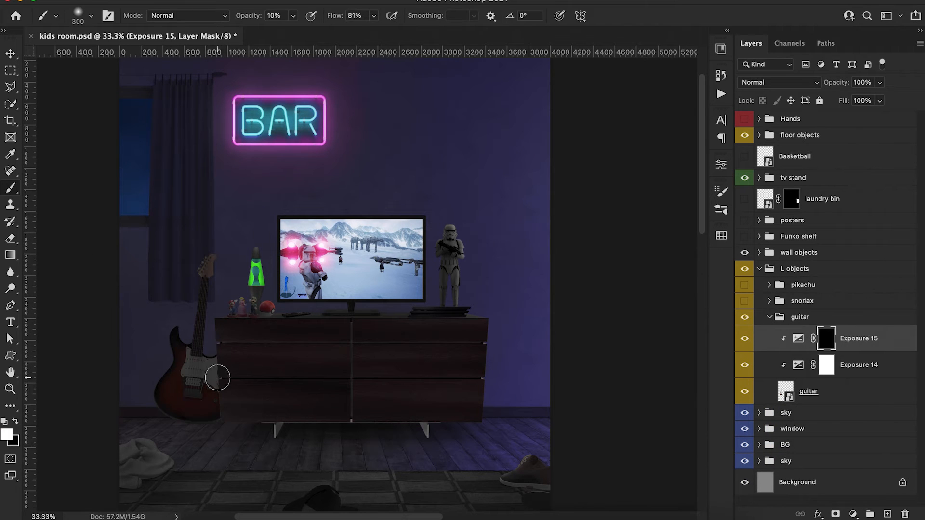
Step: Paint white at 20% opacity over the guitar body on the Exposure 15 mask
{"action": "key", "text": "2"}
{"action": "mouse_move", "coordinate": [206, 377]}
{"action": "left_mouse_down"}
{"action": "mouse_move", "coordinate": [209, 406]}
{"action": "mouse_move", "coordinate": [228, 370]}
{"action": "mouse_move", "coordinate": [241, 394]}
{"action": "left_mouse_up"}
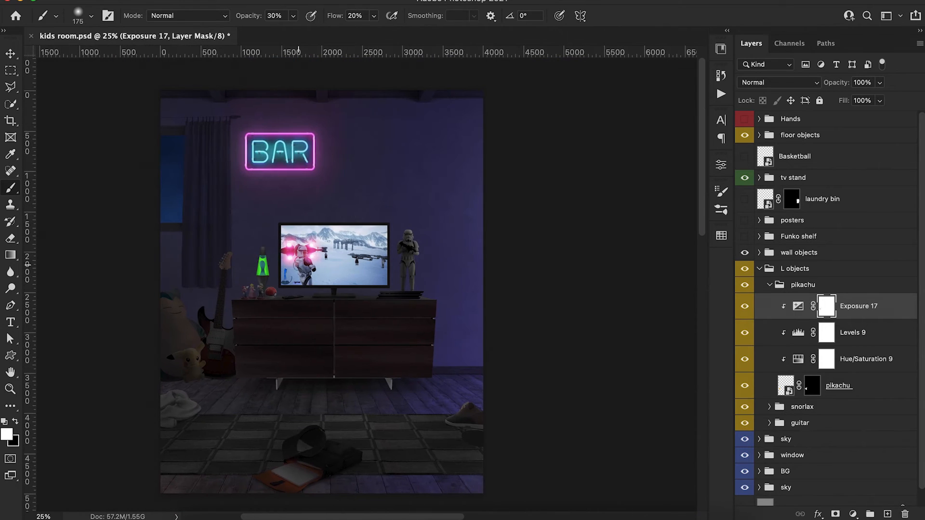
Step: Target the Exposure 17 mask of the pikachu group and prepare a black brush for it
{"action": "left_click", "coordinate": [803, 285]}
{"action": "left_click", "coordinate": [826, 306]}
{"action": "key", "text": "x"}
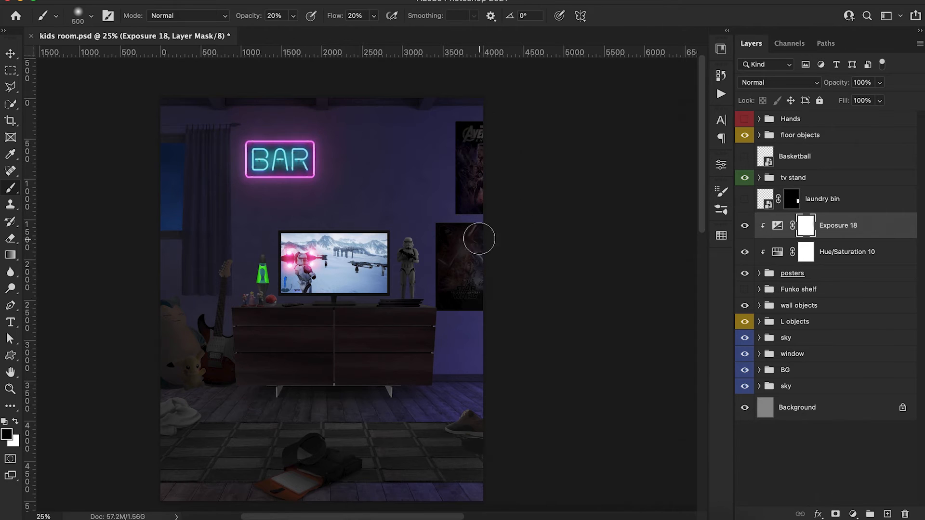
Step: Group the posters with their Exposure 18 and Hue/Saturation 10 adjustments and expand the wall objects group
{"action": "key", "text": "x"}
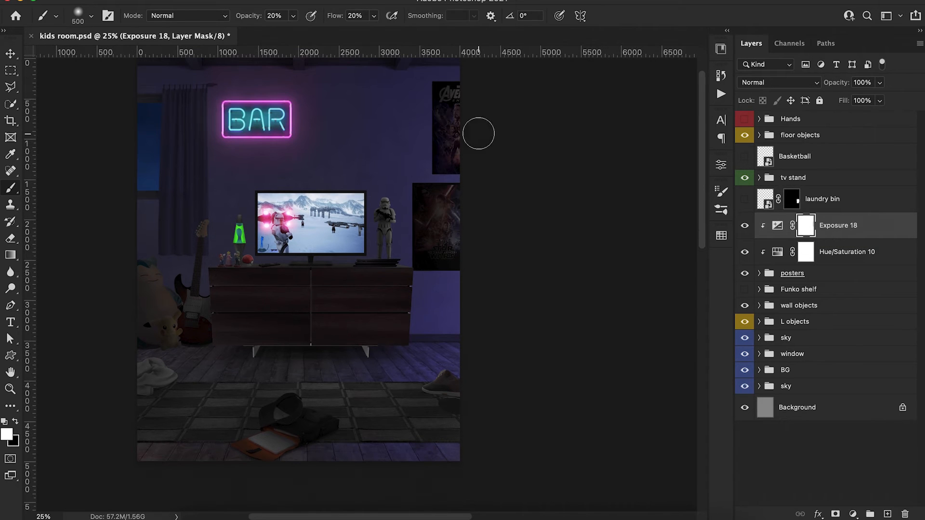
{"action": "key", "text": "x"}
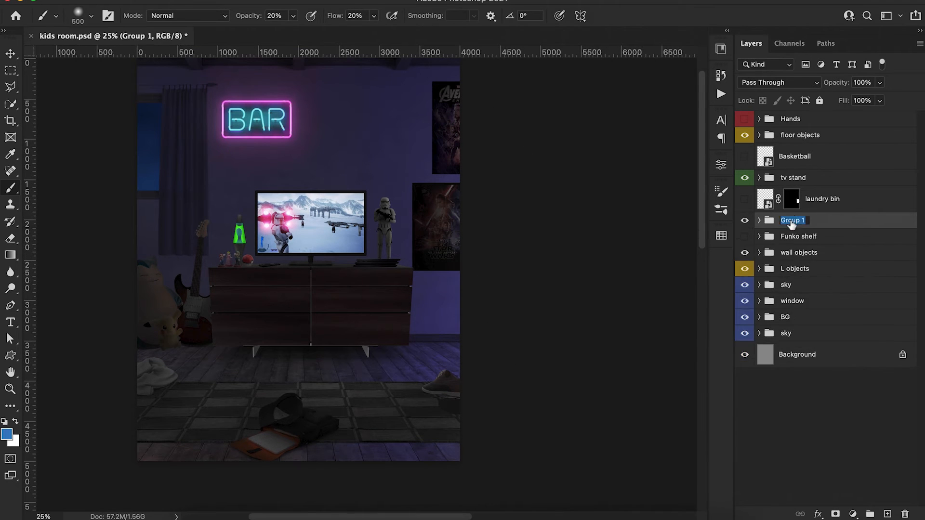
{"action": "left_click", "coordinate": [759, 253]}
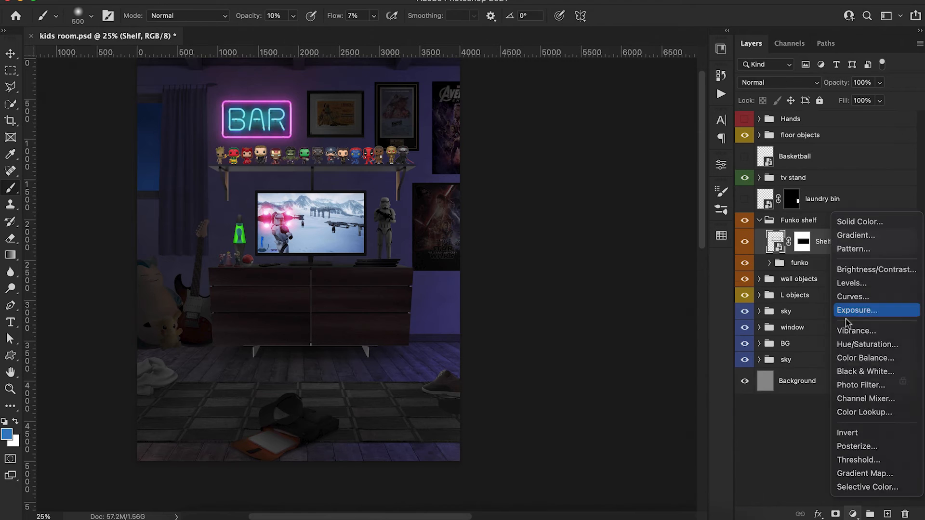
Step: Darken the shelf with two clipped Exposure adjustments, using a Pen path along its bracket area to select for masking
{"action": "left_click", "coordinate": [800, 368]}
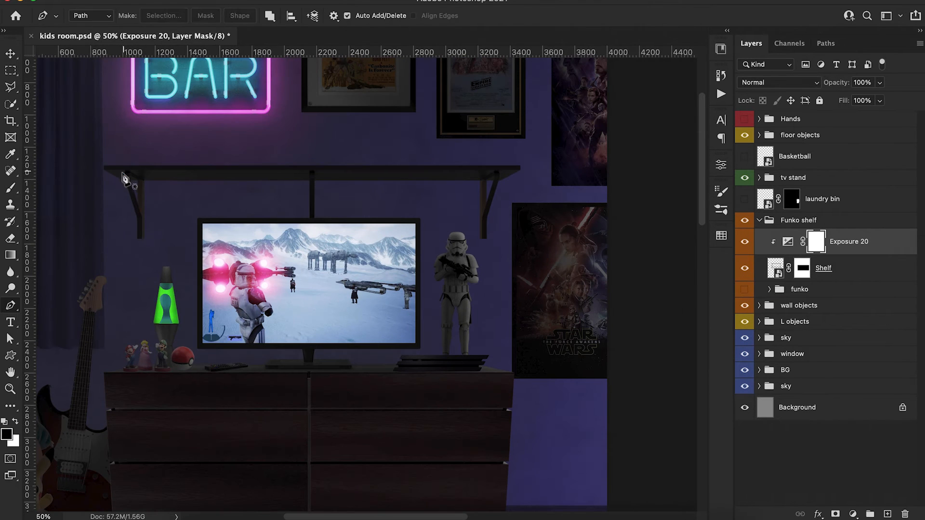
{"action": "right_click", "coordinate": [127, 178]}
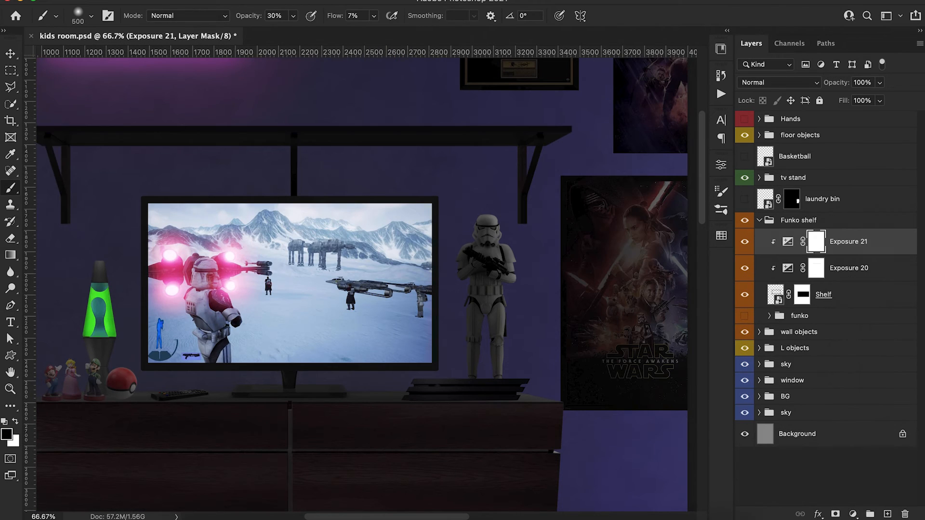
{"action": "key", "text": "x"}
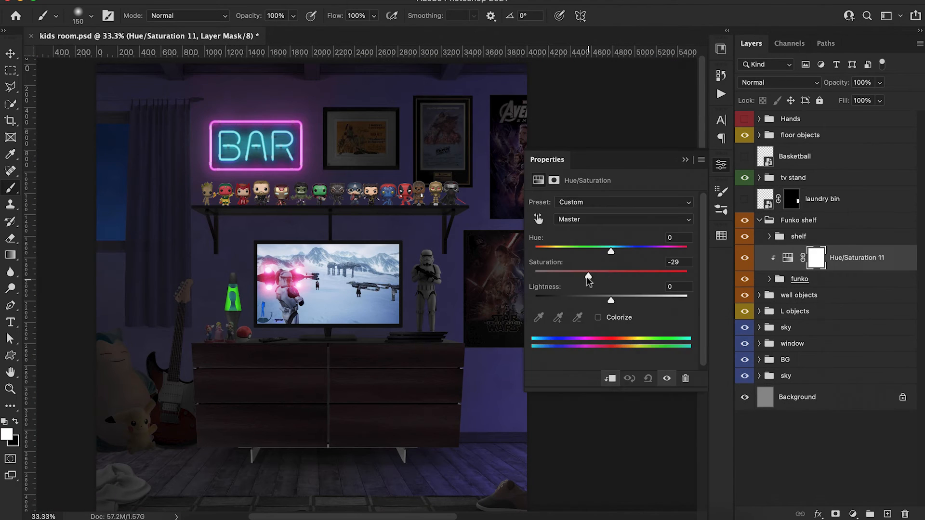
Step: Adjust the funko group's clipped Levels and add a clipped Exposure adjustment above it
{"action": "left_click_drag", "start_coordinate": [551, 296], "coordinate": [562, 296]}
{"action": "left_click", "coordinate": [787, 257]}
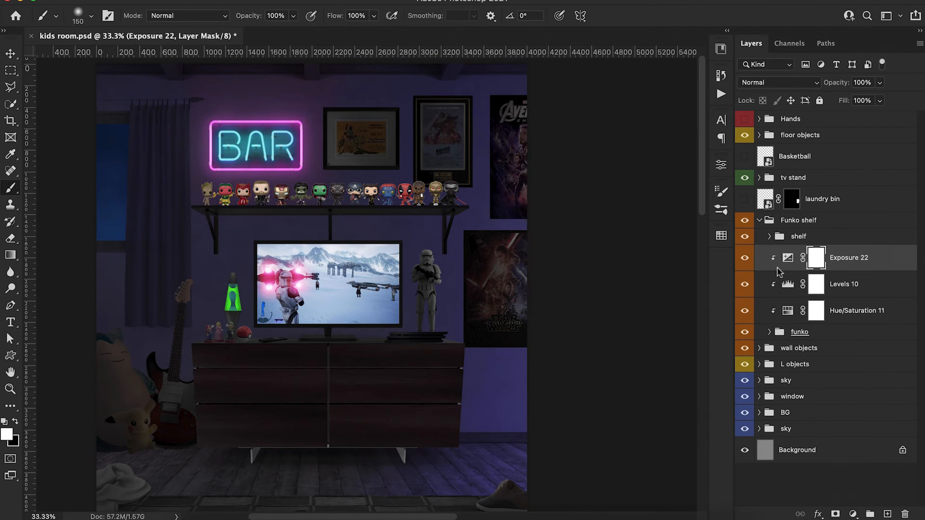
{"action": "left_click", "coordinate": [686, 164]}
Step: Set the funko group's Exposure to -4.87 and work on its mask with a black brush at 10% opacity
{"action": "left_click", "coordinate": [787, 258]}
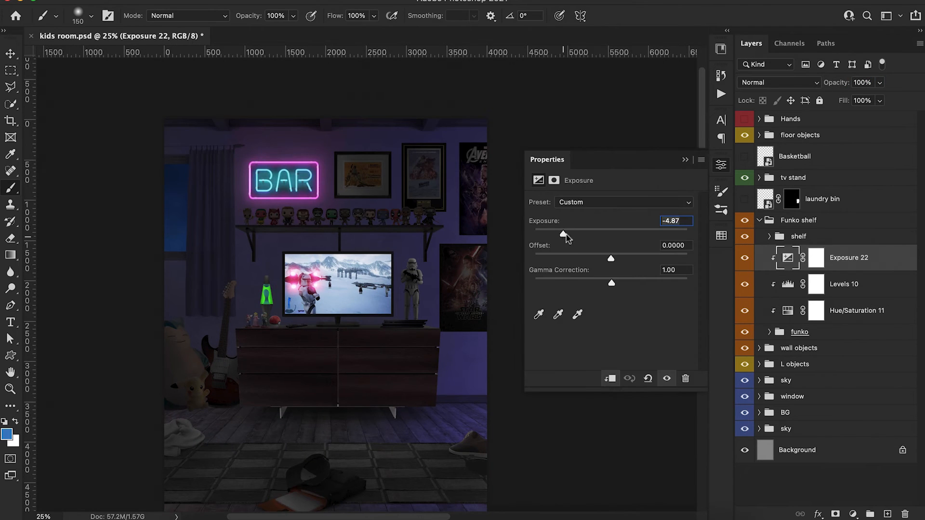
{"action": "key", "text": "d"}
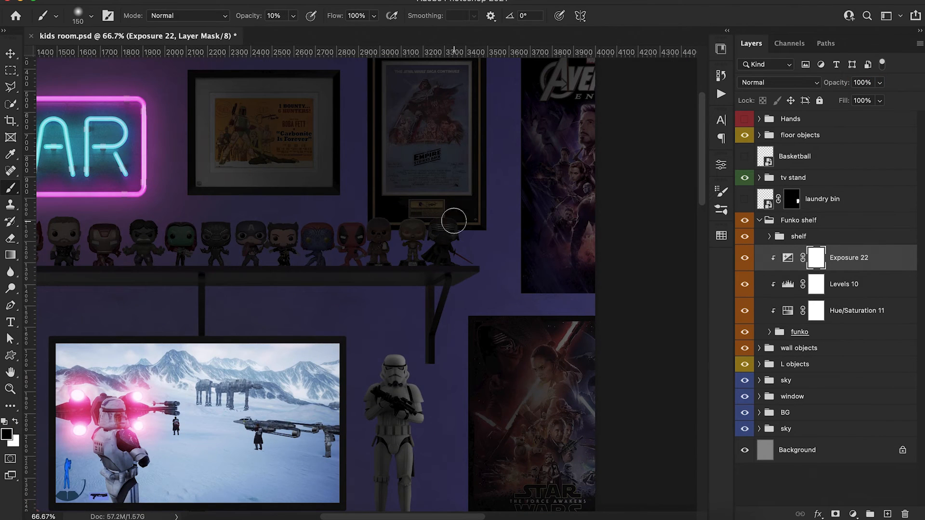
{"action": "key", "text": "super+minus"}
{"action": "key", "text": "super+minus"}
{"action": "key", "text": "super+minus"}
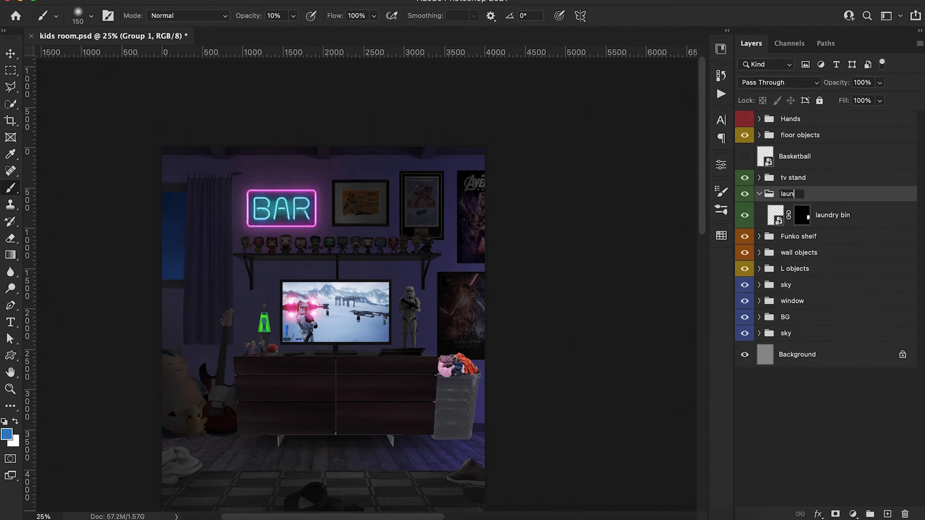
Step: Name the new group "laundry bin" and darken the laundry bin layer with a clipped Exposure adjustment
{"action": "type", "text": "dry bin"}
{"action": "key", "text": "Return"}
{"action": "left_click", "coordinate": [827, 220]}
{"action": "left_click", "coordinate": [852, 514]}
{"action": "left_click", "coordinate": [610, 377]}
{"action": "left_click_drag", "start_coordinate": [611, 233], "coordinate": [577, 235]}
{"action": "left_click", "coordinate": [685, 161]}
{"action": "key", "text": "x"}
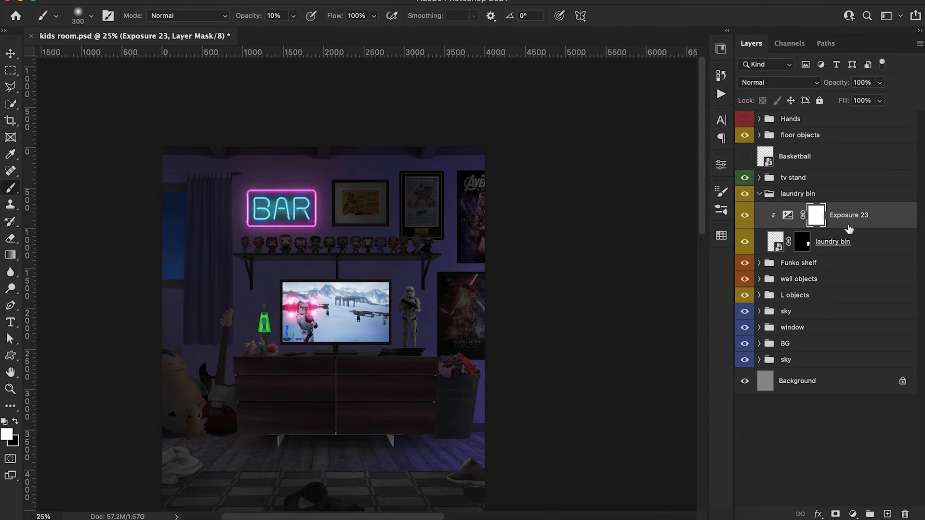
Step: Add another clipped adjustment to the laundry bin, invert its mask and collapse the laundry bin group
{"action": "left_click", "coordinate": [852, 514]}
{"action": "left_click", "coordinate": [611, 378]}
{"action": "key", "text": "super+i"}
{"action": "left_click", "coordinate": [686, 162]}
{"action": "key", "text": "super+minus"}
{"action": "left_click", "coordinate": [759, 194]}
Step: Show the Basketball layer, place it in its own group inside floor objects and name the group "basketball"
{"action": "left_click", "coordinate": [744, 156]}
{"action": "key", "text": "super+g"}
{"action": "left_click_drag", "start_coordinate": [779, 153], "coordinate": [797, 135]}
{"action": "double_click", "coordinate": [800, 151]}
{"action": "type", "text": "basketball"}
Step: Darken the basketball with a clipped Exposure adjustment and brush over the ball on the adjustment's mask
{"action": "left_click", "coordinate": [853, 514]}
{"action": "left_click", "coordinate": [786, 187], "text": "alt"}
{"action": "key", "text": "super+equal"}
{"action": "key", "text": "super+equal"}
{"action": "key", "text": "super+equal"}
{"action": "left_click_drag", "start_coordinate": [611, 233], "coordinate": [564, 235]}
{"action": "left_click", "coordinate": [685, 160]}
{"action": "key", "text": "x"}
{"action": "left_click_drag", "start_coordinate": [464, 293], "coordinate": [470, 322]}
Step: Add a Hue/Saturation adjustment for the basketball
{"action": "left_click", "coordinate": [815, 198]}
{"action": "left_click", "coordinate": [852, 513]}
{"action": "left_click", "coordinate": [867, 344]}
{"action": "left_click", "coordinate": [685, 161]}
{"action": "key", "text": "super+minus"}
{"action": "key", "text": "super+minus"}
Step: Show the Hands group, clip Layer 3 copy to it and lower that layer's opacity to 60%
{"action": "left_click", "coordinate": [744, 119]}
{"action": "left_click", "coordinate": [769, 151]}
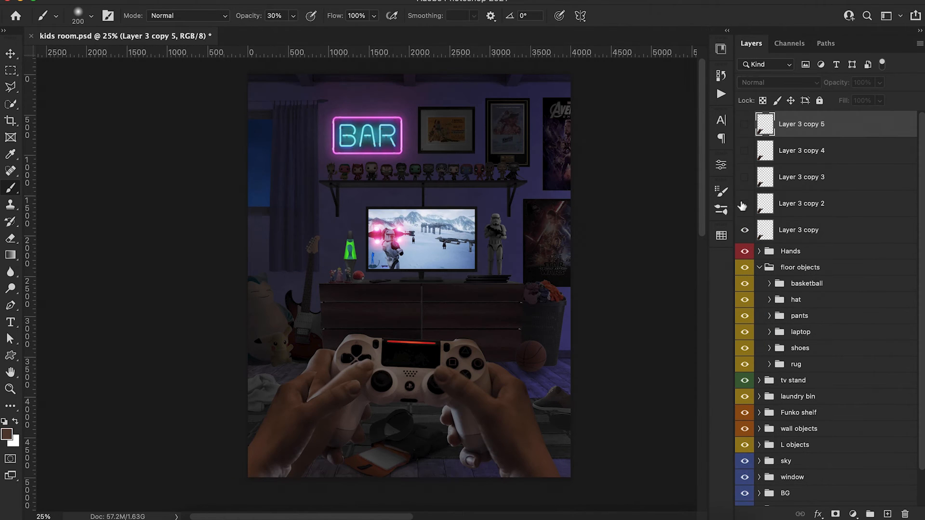
{"action": "left_click", "coordinate": [786, 231]}
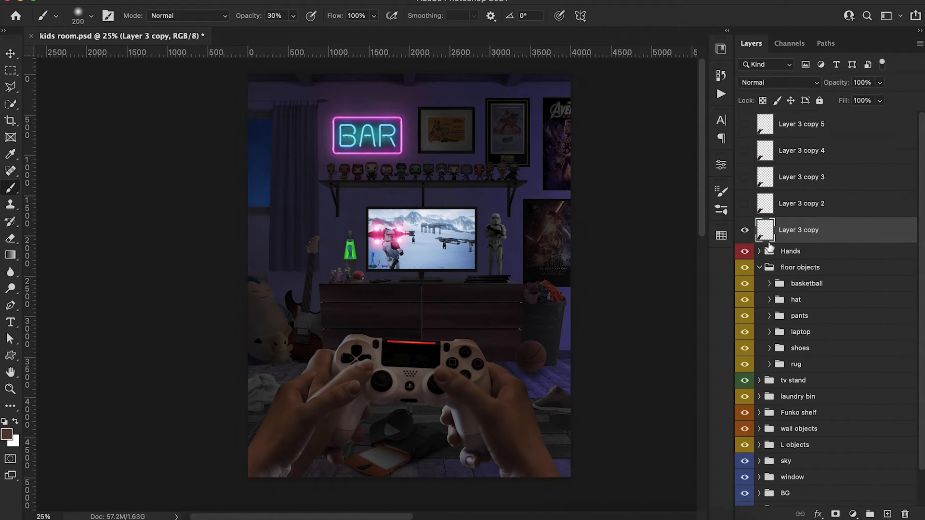
{"action": "left_click", "coordinate": [765, 241], "text": "alt"}
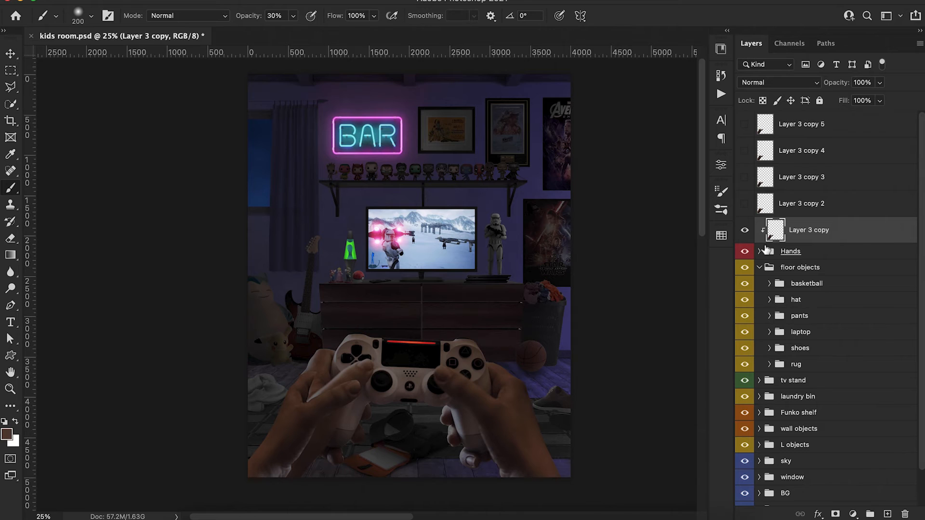
{"action": "key", "text": "super+plus"}
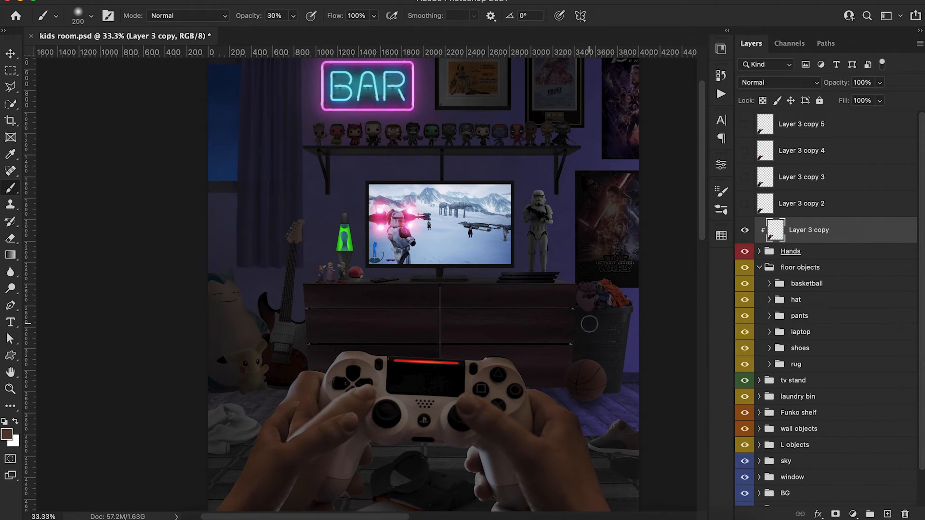
{"action": "scroll", "coordinate": [589, 323], "scroll_direction": "down", "scroll_amount": 5}
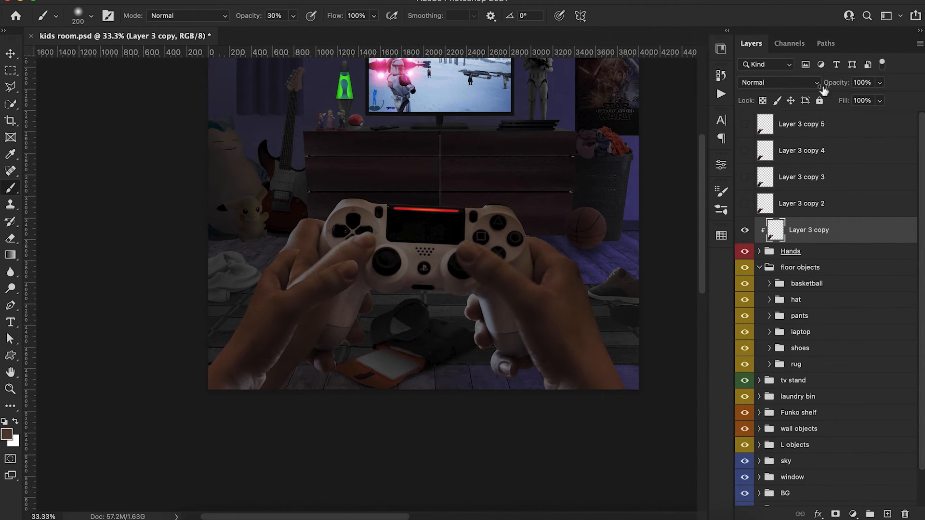
{"action": "key", "text": "Down"}
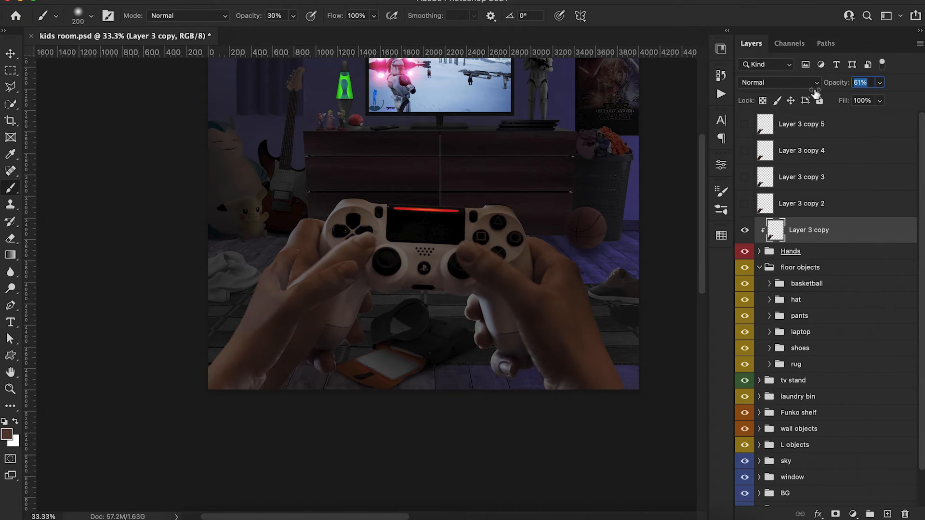
Step: Enlarge and fit Layer 3 copy over the left hand and paint white at 30% to 40% opacity on its black mask
{"action": "key", "text": "super+t"}
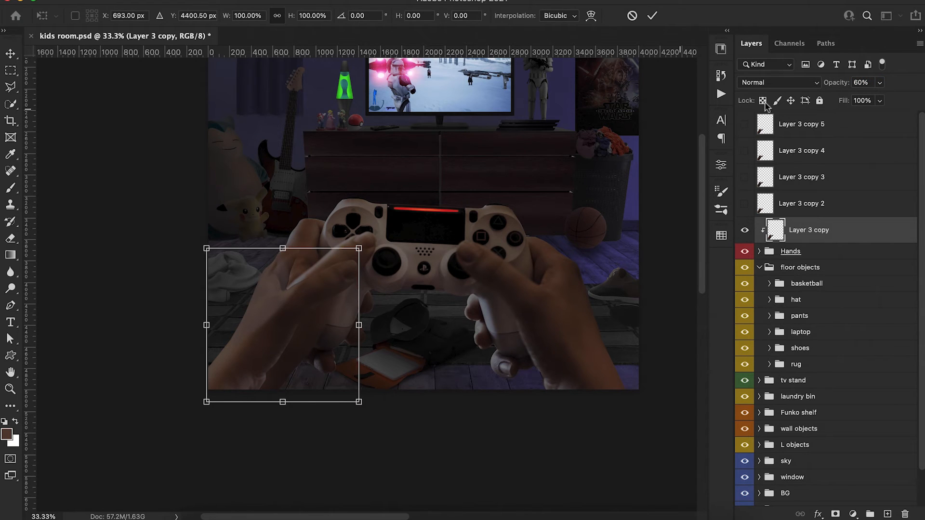
{"action": "left_click_drag", "start_coordinate": [357, 250], "coordinate": [389, 234]}
{"action": "left_click_drag", "start_coordinate": [284, 329], "coordinate": [314, 301]}
{"action": "left_click_drag", "start_coordinate": [213, 396], "coordinate": [207, 396]}
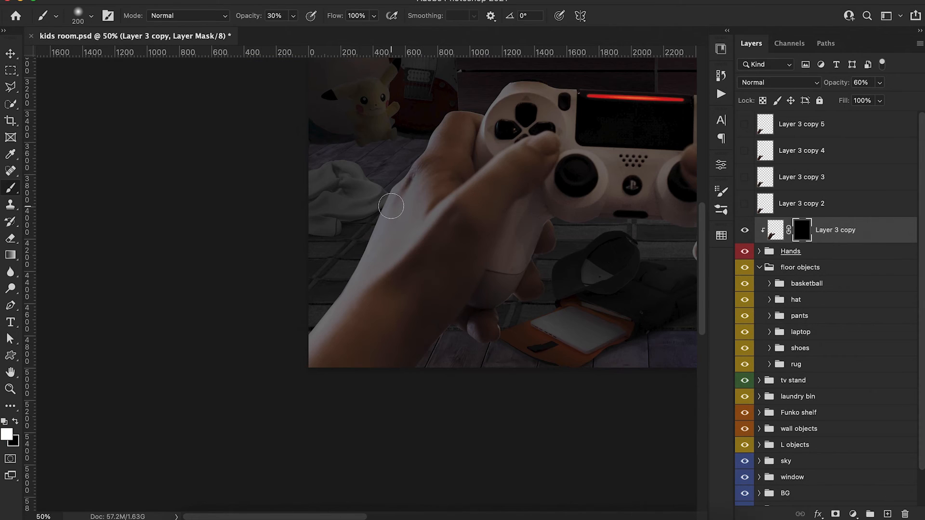
{"action": "mouse_move", "coordinate": [418, 176]}
{"action": "left_mouse_down"}
{"action": "mouse_move", "coordinate": [367, 258]}
{"action": "mouse_move", "coordinate": [433, 189]}
{"action": "mouse_move", "coordinate": [342, 305]}
{"action": "mouse_move", "coordinate": [351, 270]}
{"action": "mouse_move", "coordinate": [309, 335]}
{"action": "mouse_move", "coordinate": [388, 215]}
{"action": "left_mouse_up"}
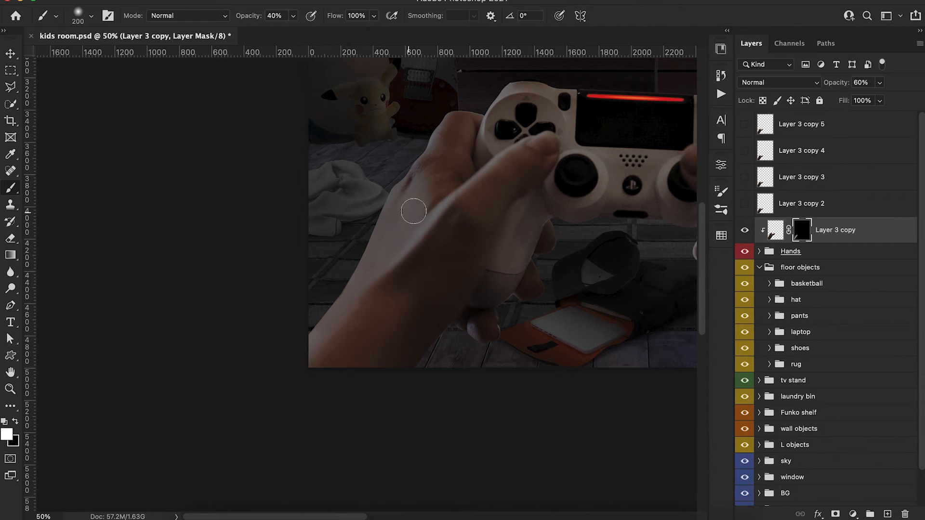
{"action": "left_click_drag", "start_coordinate": [442, 201], "coordinate": [388, 268]}
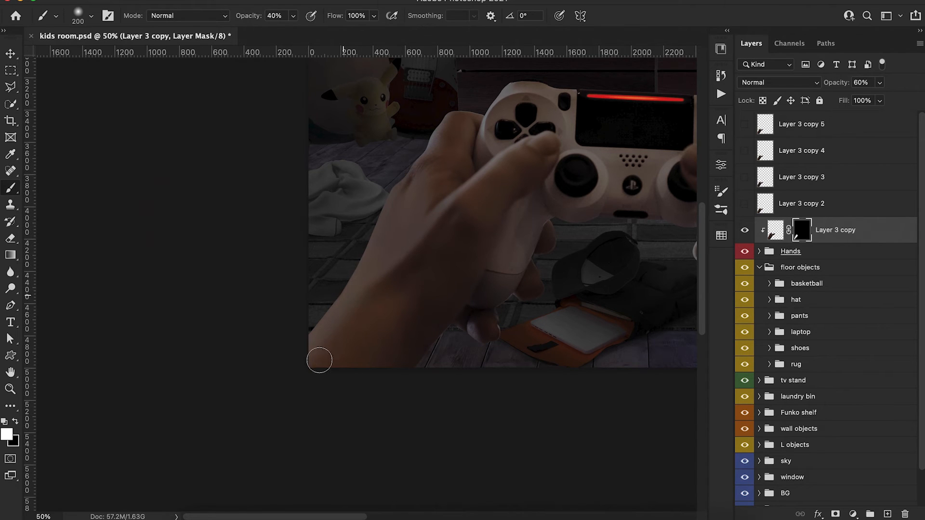
Step: Set Layer 3 copy 2 to 64% opacity, then enlarge and position it over the left hand's thumb
{"action": "left_click", "coordinate": [827, 88]}
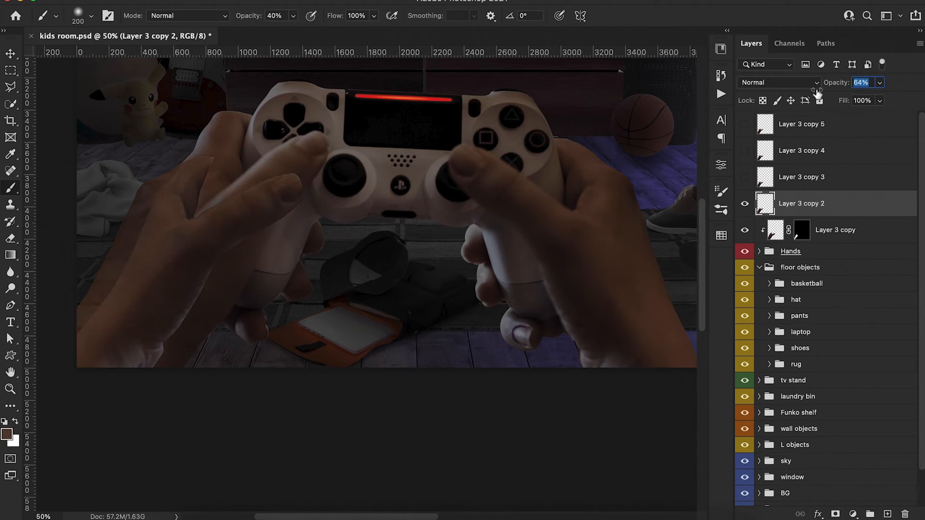
{"action": "key", "text": "super+t"}
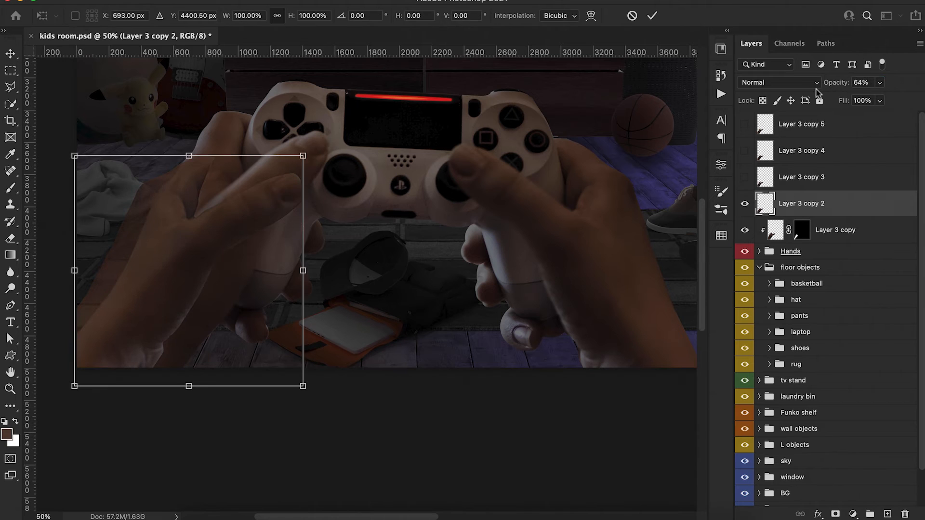
{"action": "left_click_drag", "start_coordinate": [303, 156], "coordinate": [336, 127]}
{"action": "left_click_drag", "start_coordinate": [256, 211], "coordinate": [273, 201]}
{"action": "left_click", "coordinate": [650, 17]}
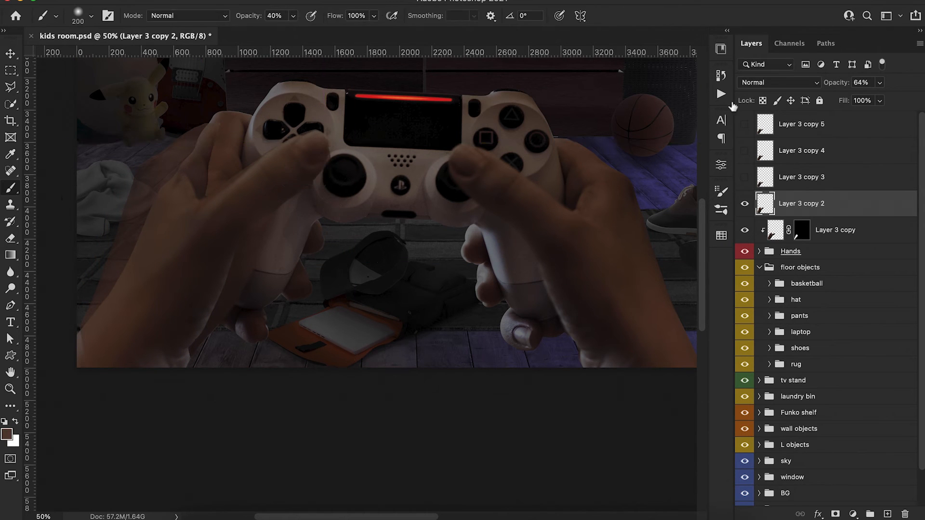
Step: Clip Layer 3 copy 2, give it a black mask, paint white at 40% opacity along the left thumb and compare with the layer hidden
{"action": "left_click", "coordinate": [761, 213], "text": "alt"}
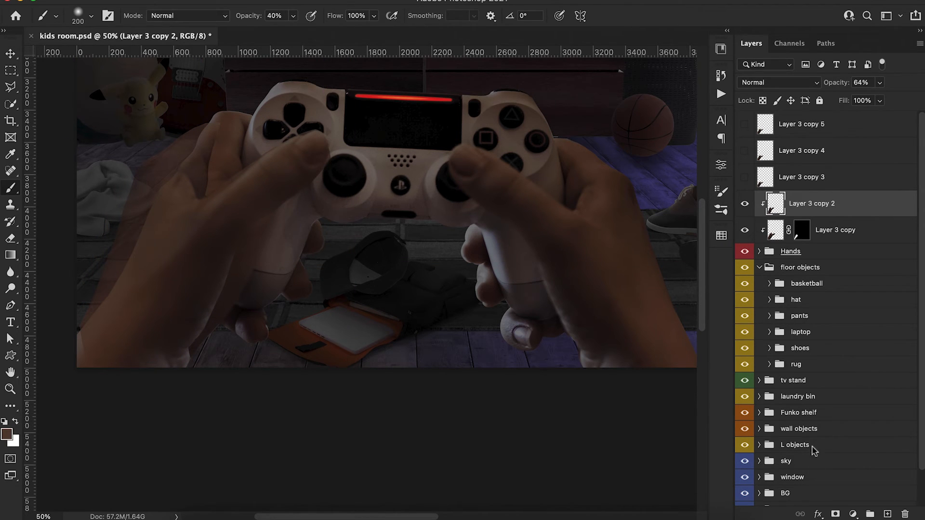
{"action": "left_click", "coordinate": [836, 514]}
{"action": "key", "text": "ctrl+i"}
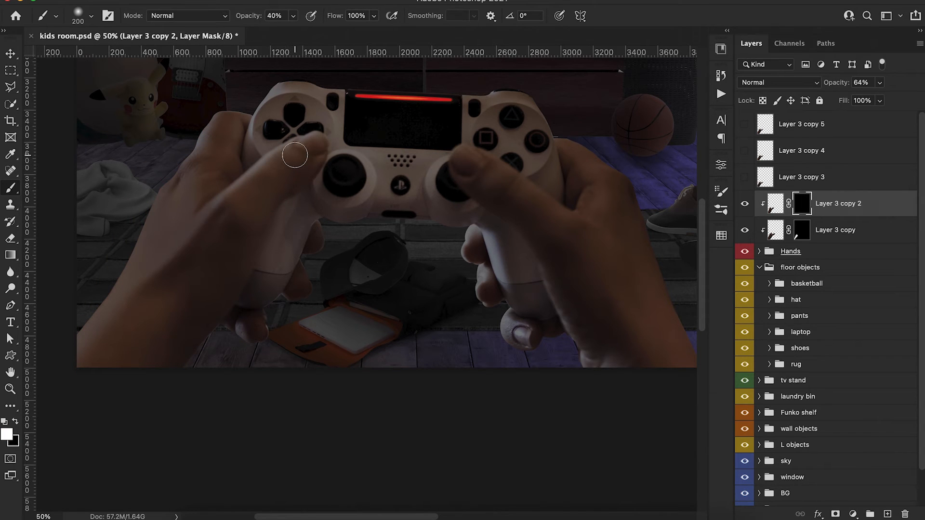
{"action": "left_click_drag", "start_coordinate": [285, 153], "coordinate": [219, 204]}
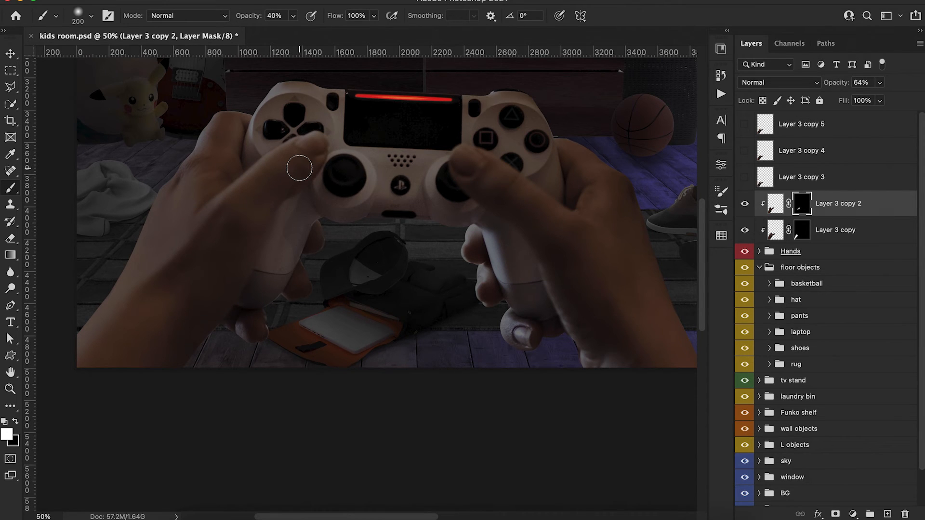
{"action": "left_click", "coordinate": [744, 204]}
{"action": "left_click", "coordinate": [745, 205]}
{"action": "left_click", "coordinate": [745, 205]}
{"action": "left_click", "coordinate": [744, 205]}
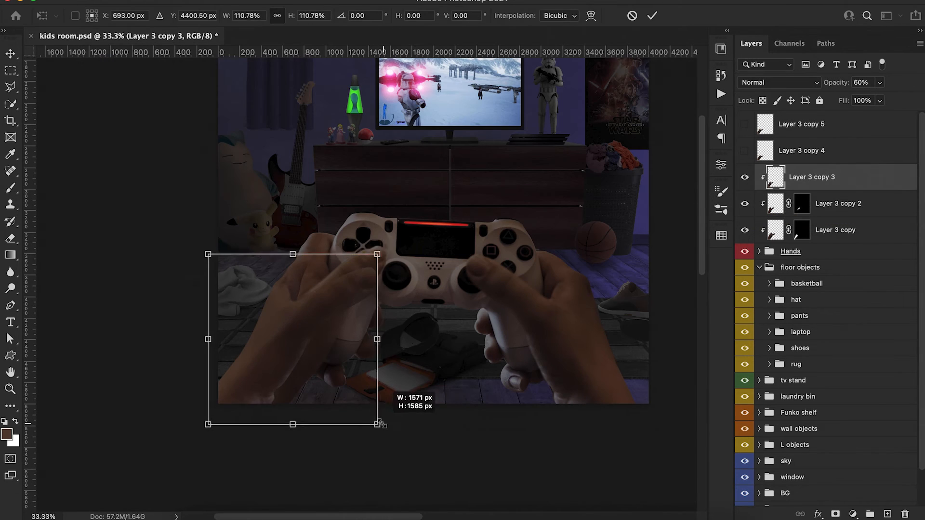
Step: Scale Layer 3 copy 3 to 125.12%, rotate it -13.22° and position it over the left hand
{"action": "left_click_drag", "start_coordinate": [376, 423], "coordinate": [388, 435]}
{"action": "left_click_drag", "start_coordinate": [308, 409], "coordinate": [333, 399]}
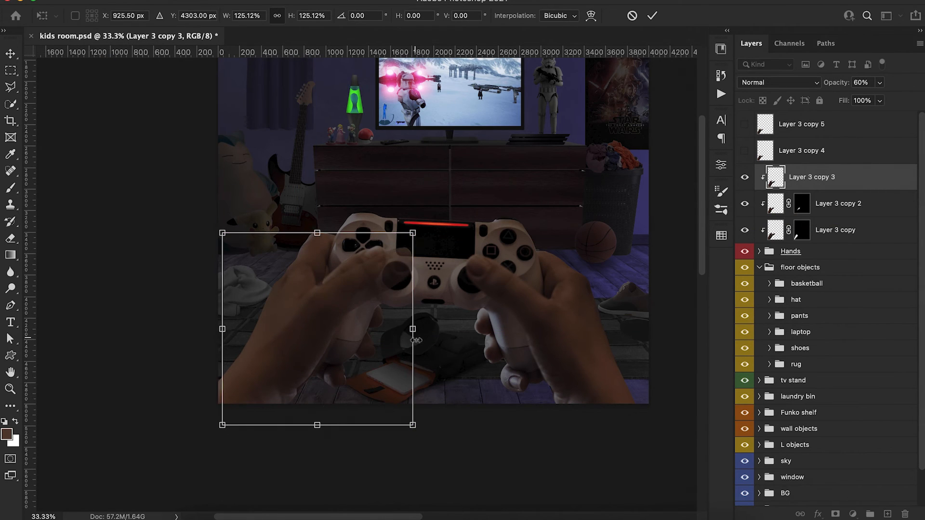
{"action": "left_click_drag", "start_coordinate": [432, 329], "coordinate": [429, 302]}
{"action": "key", "text": "super+equal"}
{"action": "key", "text": "super+equal"}
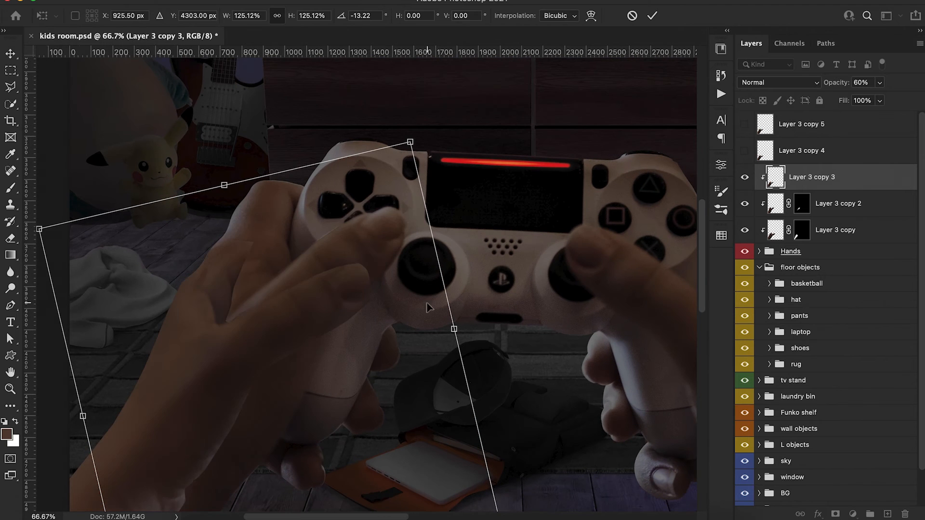
{"action": "left_click_drag", "start_coordinate": [261, 339], "coordinate": [295, 329]}
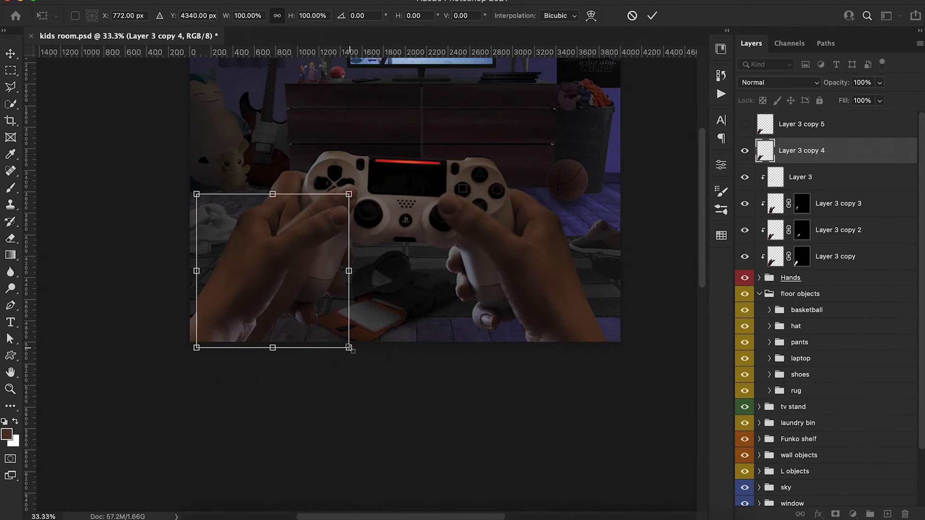
Step: Scale Layer 3 copy 4 to 133.77%, set it to 55% opacity and warp it to fit the left hand
{"action": "left_click_drag", "start_coordinate": [347, 347], "coordinate": [407, 395]}
{"action": "left_click_drag", "start_coordinate": [298, 327], "coordinate": [281, 305]}
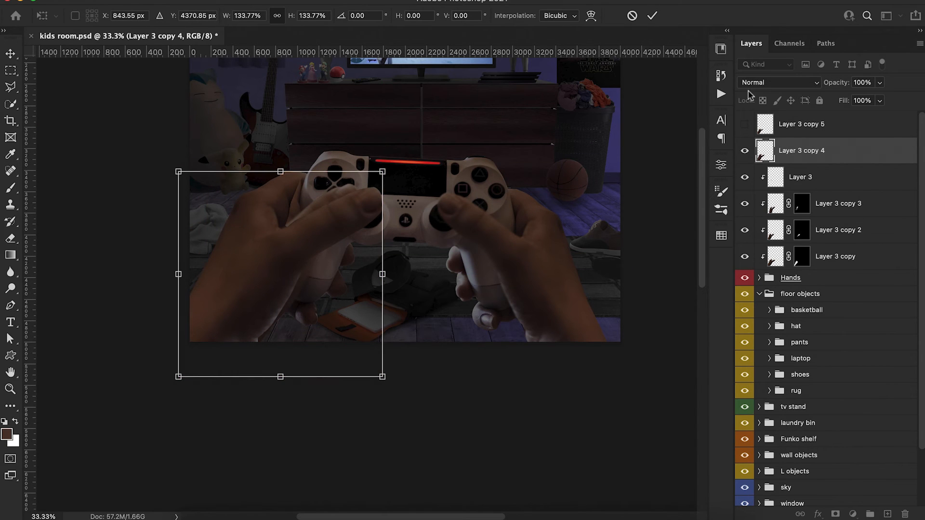
{"action": "left_click_drag", "start_coordinate": [833, 85], "coordinate": [807, 86]}
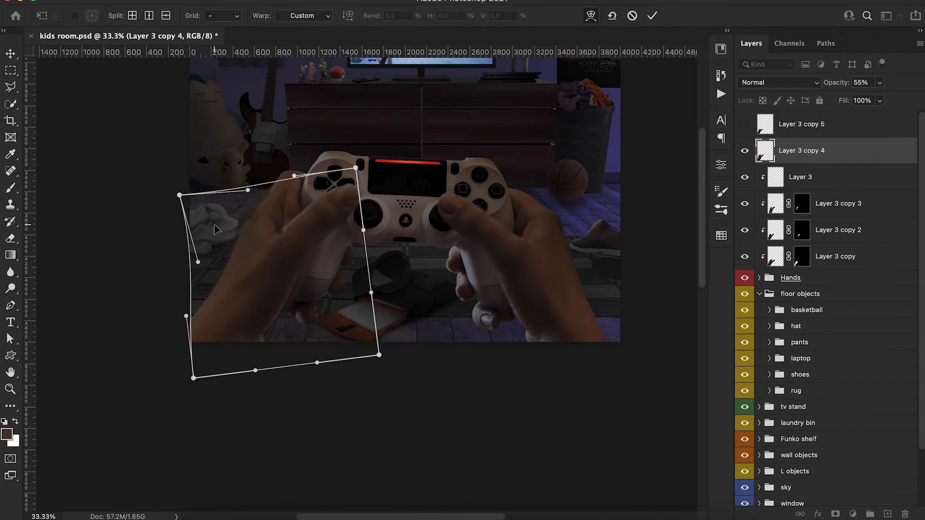
{"action": "left_click_drag", "start_coordinate": [192, 258], "coordinate": [200, 261]}
{"action": "left_click_drag", "start_coordinate": [186, 200], "coordinate": [190, 214]}
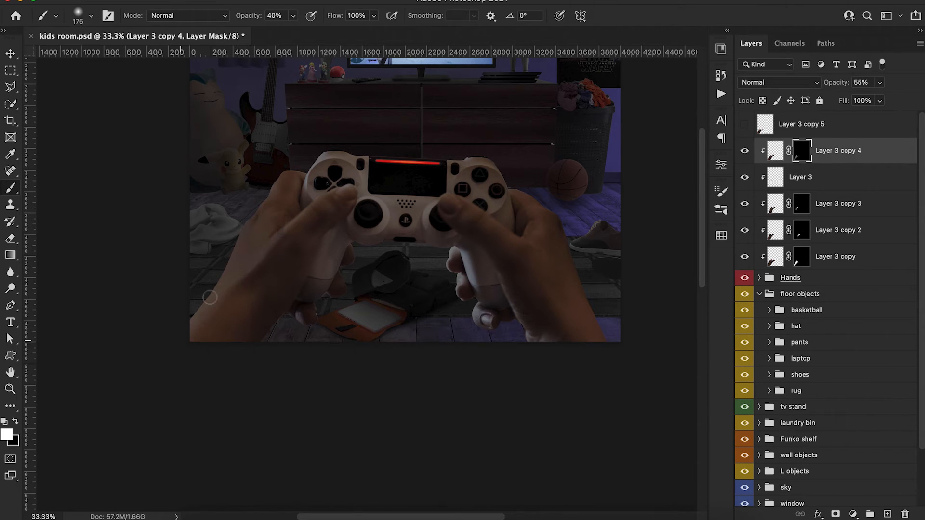
Step: Paint white at 40% opacity over the left hand on Layer 3 copy 4's mask and switch to black at 20%
{"action": "left_click_drag", "start_coordinate": [245, 224], "coordinate": [249, 256]}
{"action": "key", "text": "2"}
{"action": "key", "text": "x"}
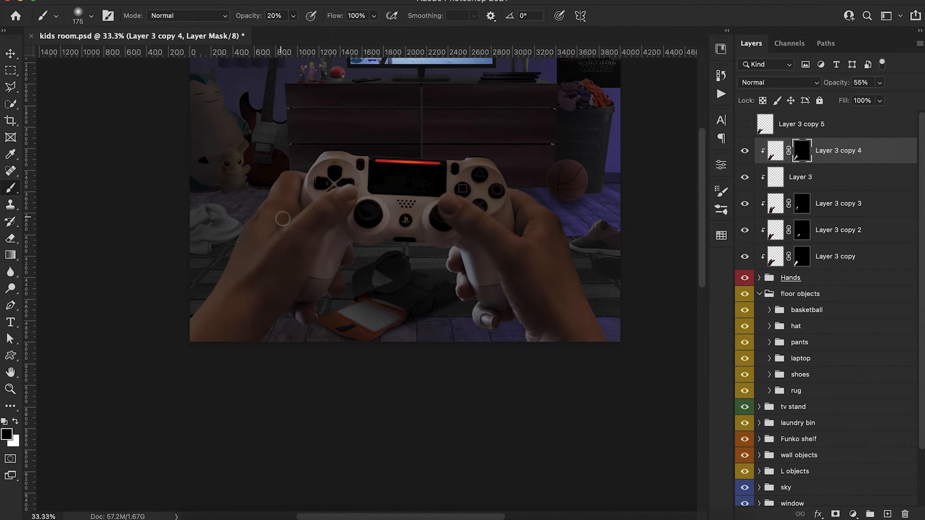
Step: Compare the left hand without Layer 3 copy 4, and refine its mask with a 300 px brush at 20% opacity
{"action": "left_click", "coordinate": [745, 154]}
{"action": "key", "text": "0"}
{"action": "key", "text": "bracketright"}
{"action": "key", "text": "bracketright"}
{"action": "key", "text": "bracketright"}
{"action": "key", "text": "x"}
{"action": "key", "text": "2"}
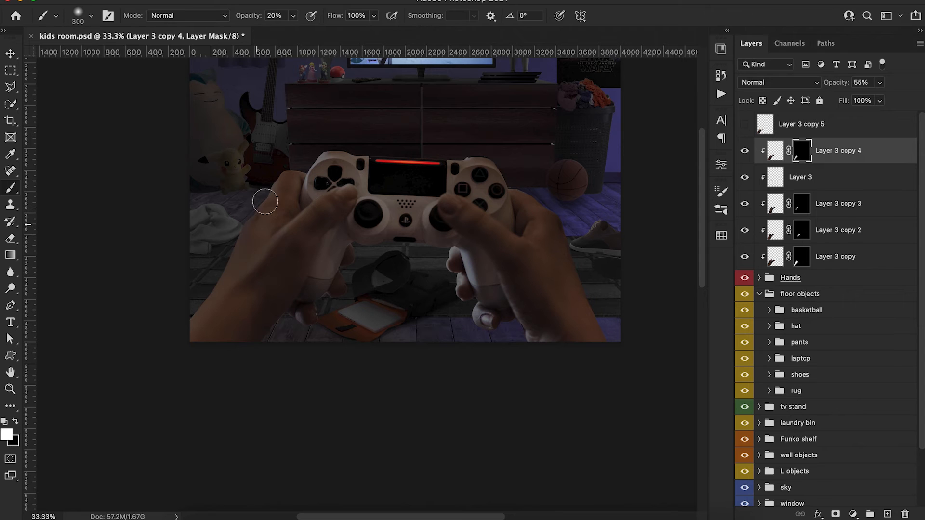
{"action": "key", "text": "x"}
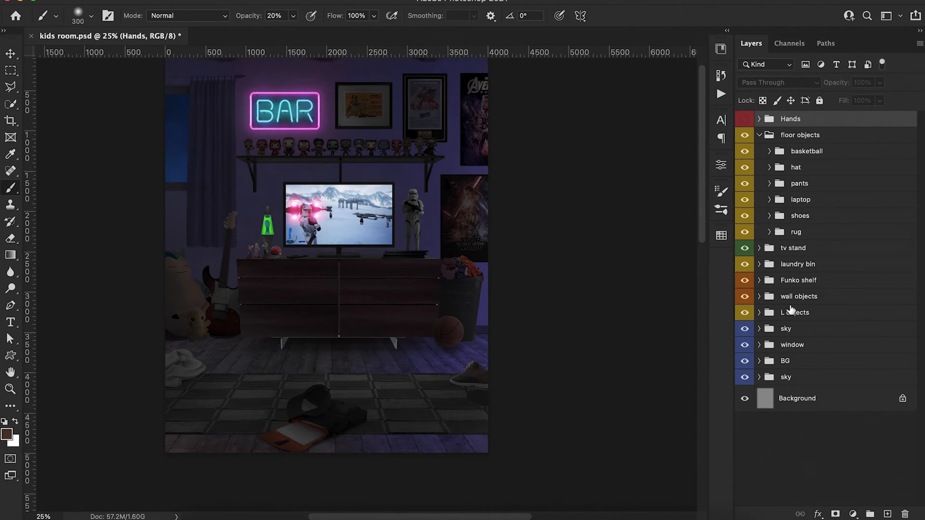
Step: Add an Exposure adjustment above Exposure 1 in the BG group and set its exposure to -3.47
{"action": "left_click", "coordinate": [759, 362]}
{"action": "scroll", "coordinate": [849, 390], "scroll_direction": "down", "scroll_amount": 3}
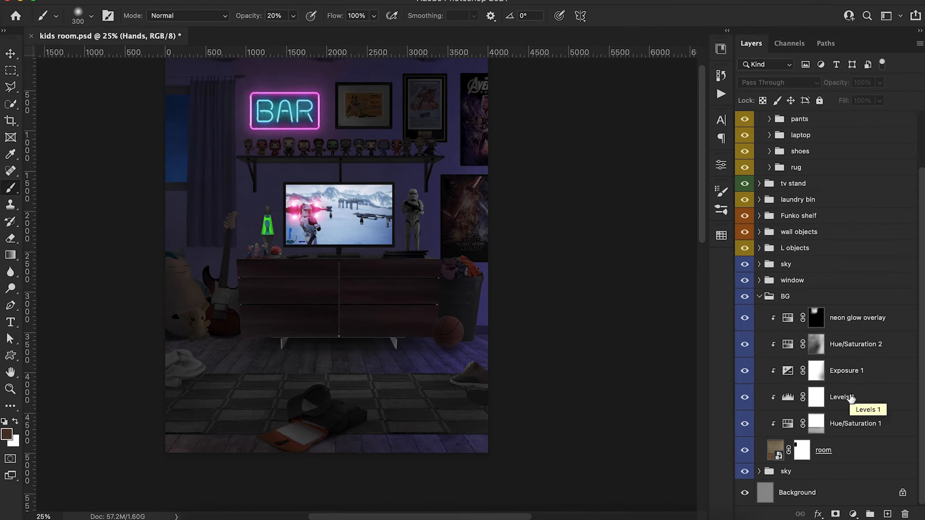
{"action": "left_click", "coordinate": [852, 374]}
{"action": "left_click", "coordinate": [853, 515]}
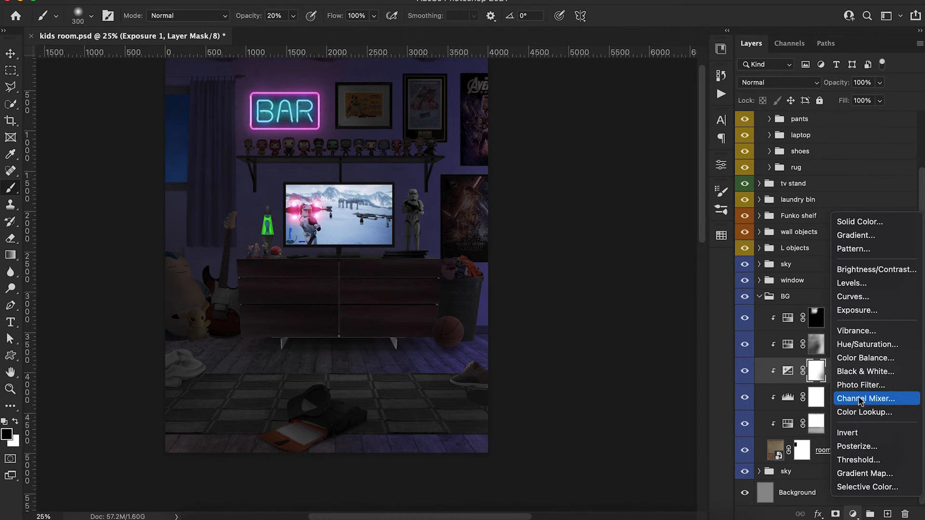
{"action": "left_click", "coordinate": [850, 313]}
{"action": "left_click_drag", "start_coordinate": [611, 235], "coordinate": [572, 241]}
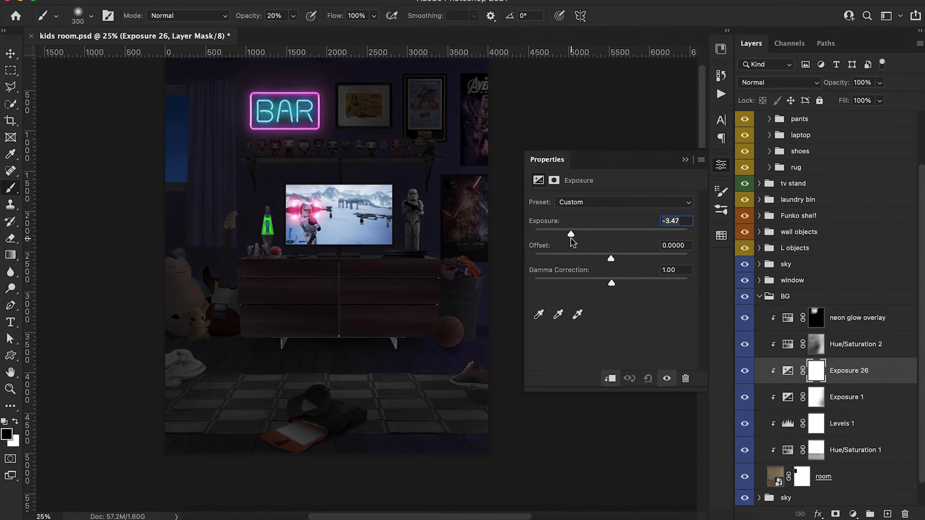
{"action": "left_click", "coordinate": [685, 160]}
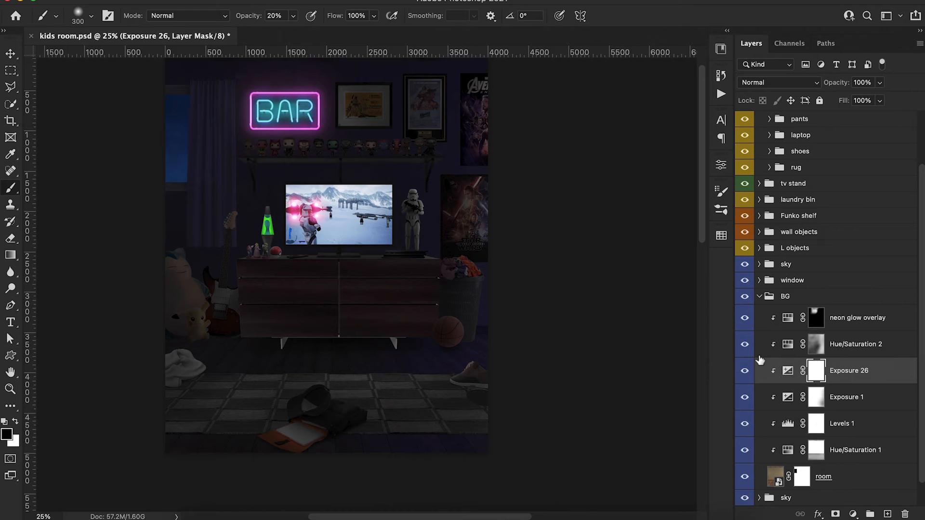
Step: Invert the new exposure adjustment's mask to black and rename the layer shadows
{"action": "key", "text": "super+i"}
{"action": "double_click", "coordinate": [847, 371]}
{"action": "type", "text": "shadows"}
{"action": "key", "text": "Return"}
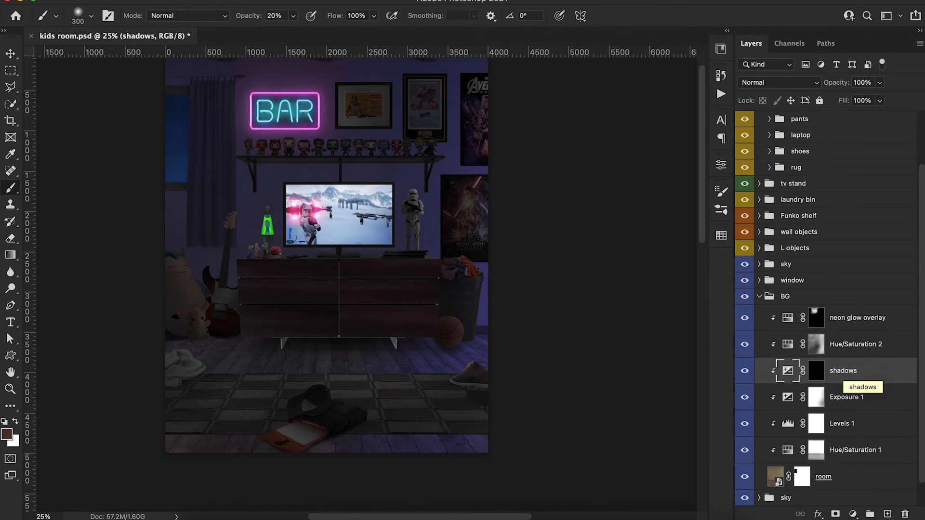
Step: Paint white at 20% opacity on the shadows mask beside and beneath the dresser, reducing the brush to 700 px
{"action": "left_click", "coordinate": [815, 361]}
{"action": "key", "text": "d"}
{"action": "key", "text": "bracketright"}
{"action": "key", "text": "bracketright"}
{"action": "key", "text": "bracketright"}
{"action": "key", "text": "bracketright"}
{"action": "key", "text": "bracketright"}
{"action": "key", "text": "bracketright"}
{"action": "key", "text": "bracketright"}
{"action": "mouse_move", "coordinate": [159, 323]}
{"action": "left_mouse_down"}
{"action": "mouse_move", "coordinate": [242, 293]}
{"action": "mouse_move", "coordinate": [166, 316]}
{"action": "mouse_move", "coordinate": [263, 306]}
{"action": "left_mouse_up"}
{"action": "key", "text": "bracketleft"}
{"action": "key", "text": "bracketleft"}
{"action": "key", "text": "bracketleft"}
{"action": "left_click_drag", "start_coordinate": [398, 320], "coordinate": [420, 332]}
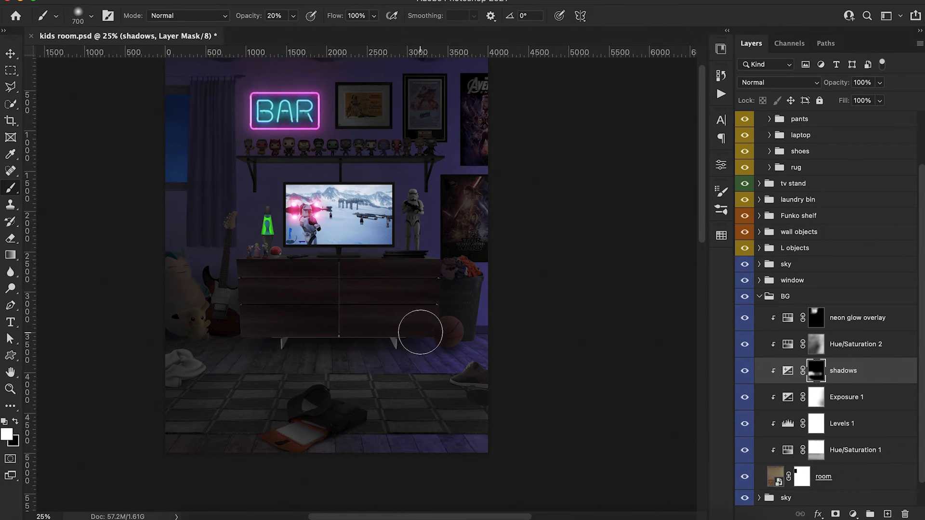
Step: Outline the wall area under the Funko shelf with the Polygonal Lasso and brush a shadow into it on the shadows mask
{"action": "left_click", "coordinate": [111, 233]}
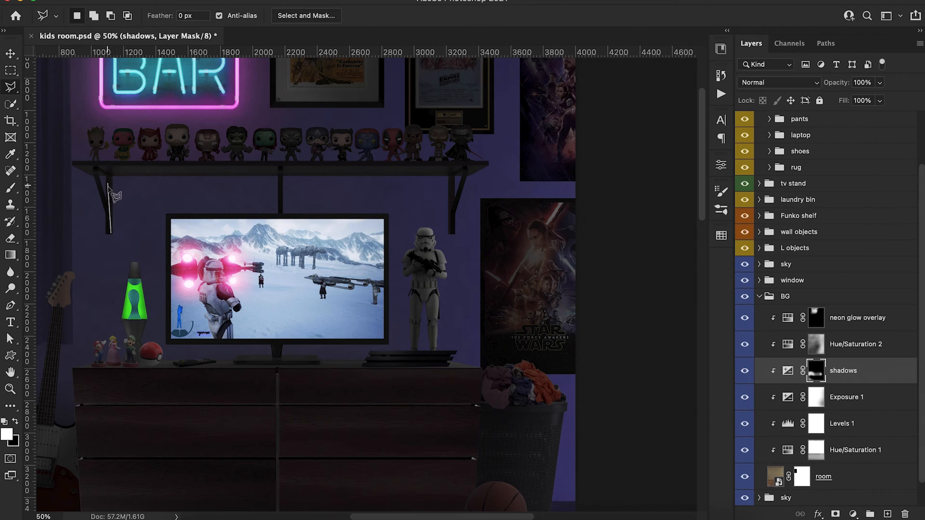
{"action": "left_click", "coordinate": [111, 175]}
{"action": "left_click", "coordinate": [450, 176]}
{"action": "left_click", "coordinate": [451, 232]}
{"action": "left_click", "coordinate": [111, 233]}
{"action": "key", "text": "b"}
{"action": "mouse_move", "coordinate": [115, 181]}
{"action": "left_mouse_down"}
{"action": "mouse_move", "coordinate": [440, 172]}
{"action": "mouse_move", "coordinate": [103, 182]}
{"action": "mouse_move", "coordinate": [458, 181]}
{"action": "mouse_move", "coordinate": [415, 163]}
{"action": "mouse_move", "coordinate": [103, 187]}
{"action": "left_mouse_up"}
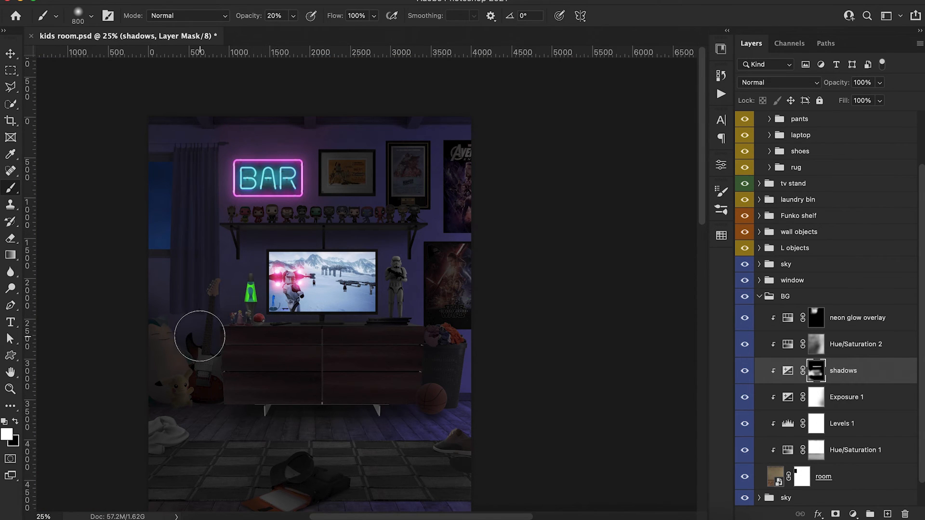
Step: Darken the floor on the shadows mask with a 500 px brush at 30% and 10% opacity, and compare with the layer hidden
{"action": "key", "text": "3"}
{"action": "scroll", "coordinate": [96, 434], "scroll_direction": "down", "scroll_amount": 3}
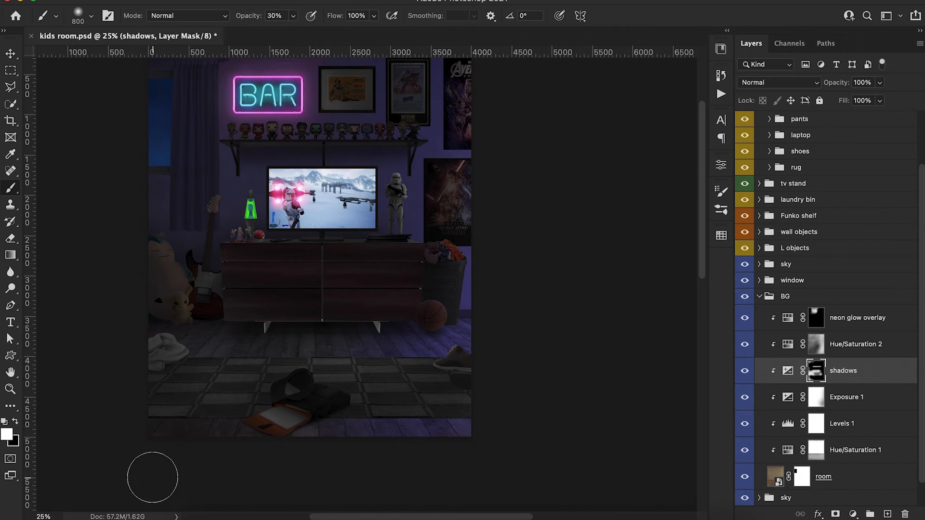
{"action": "key", "text": "bracketleft"}
{"action": "key", "text": "bracketleft"}
{"action": "key", "text": "bracketleft"}
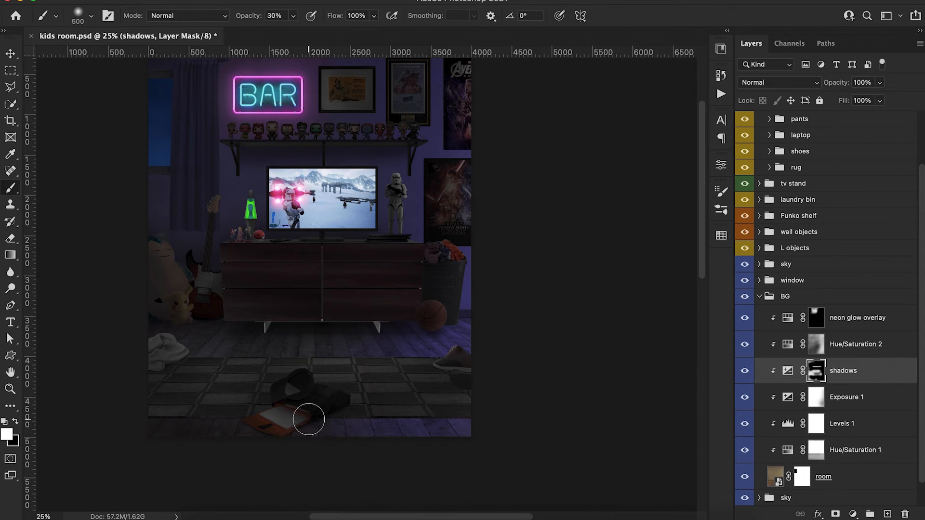
{"action": "key", "text": "1"}
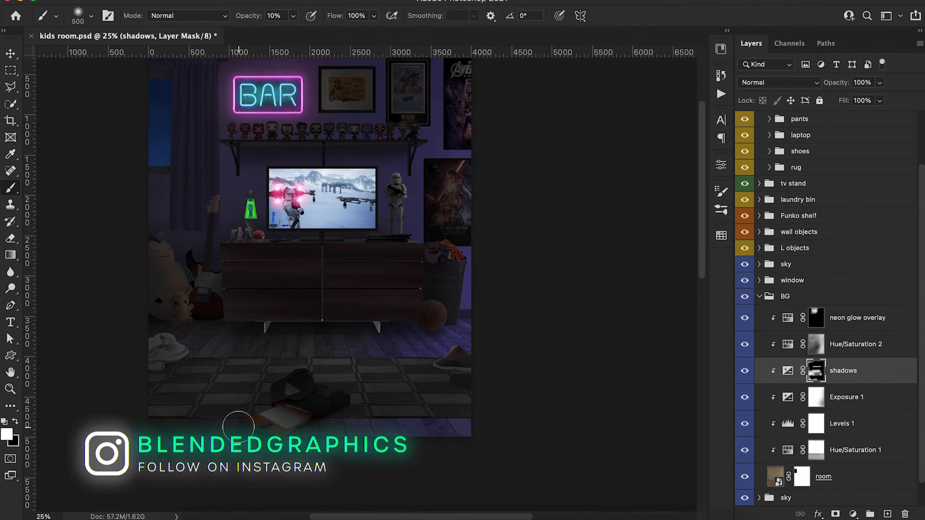
{"action": "key", "text": "x"}
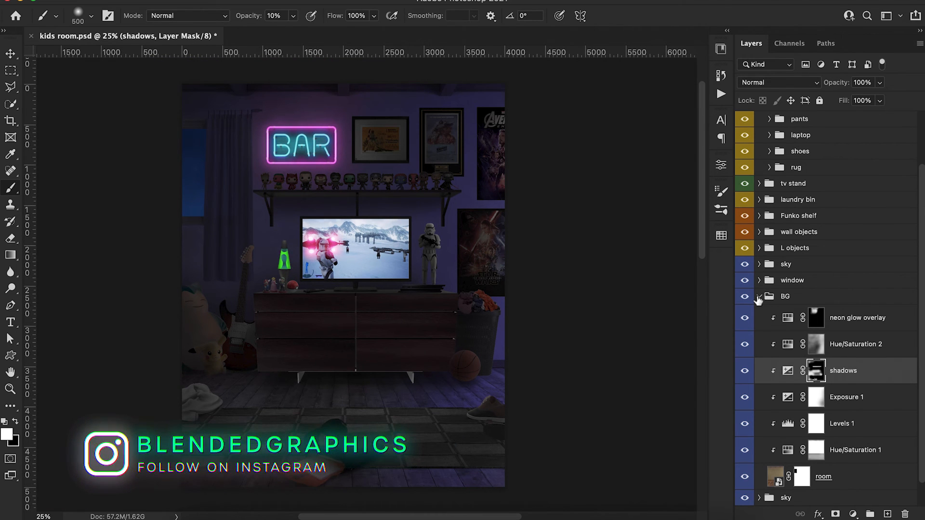
{"action": "left_click", "coordinate": [744, 371]}
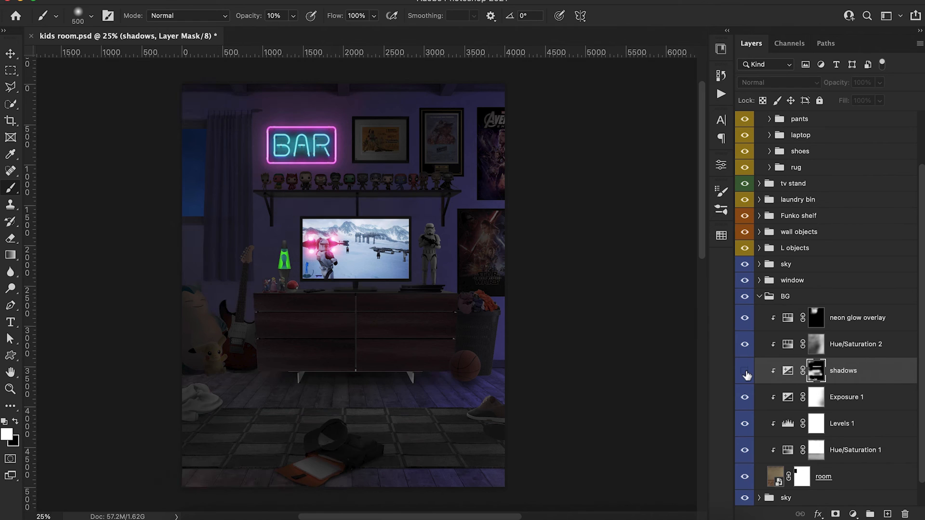
{"action": "left_click", "coordinate": [744, 372]}
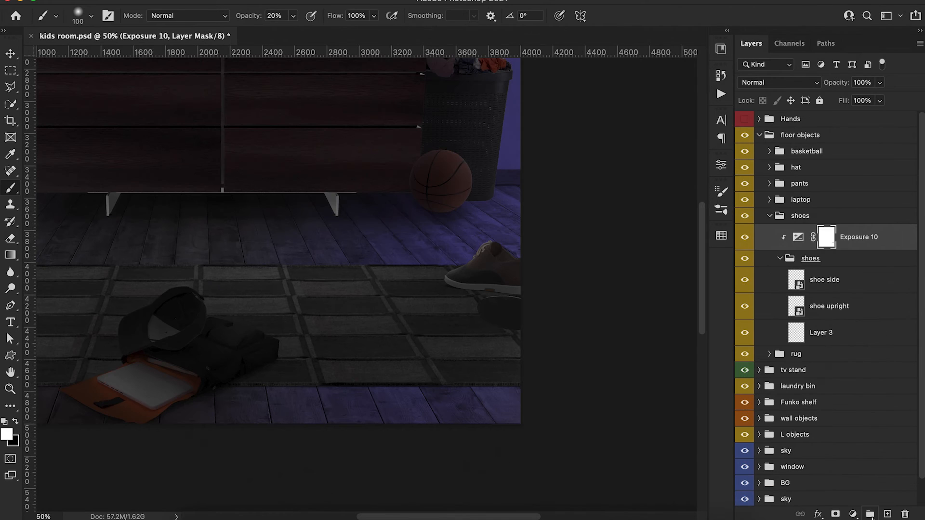
Step: Add an Exposure adjustment clipped to the shoes and set its exposure to -2.02
{"action": "left_click", "coordinate": [852, 514]}
{"action": "left_click", "coordinate": [862, 316]}
{"action": "left_click", "coordinate": [786, 246], "text": "alt"}
{"action": "scroll", "coordinate": [403, 301], "scroll_direction": "right", "scroll_amount": 3}
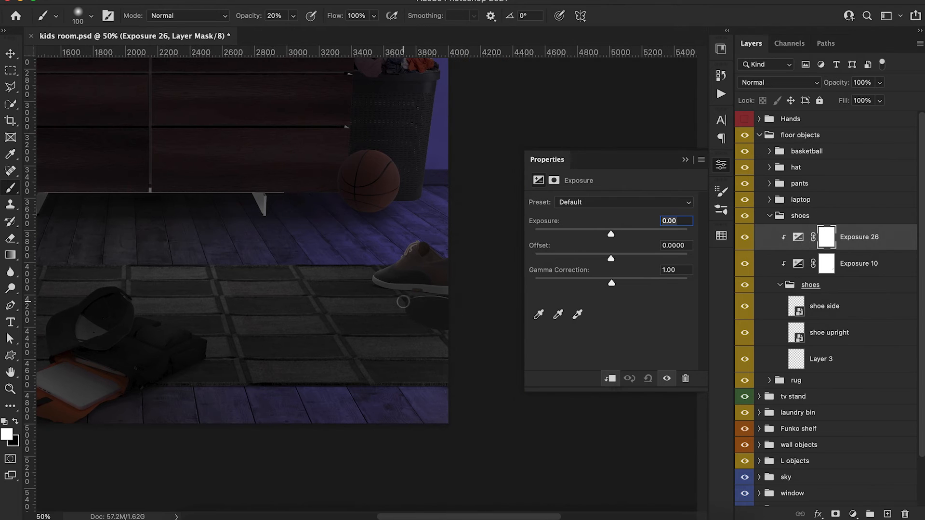
{"action": "left_click_drag", "start_coordinate": [612, 234], "coordinate": [588, 236]}
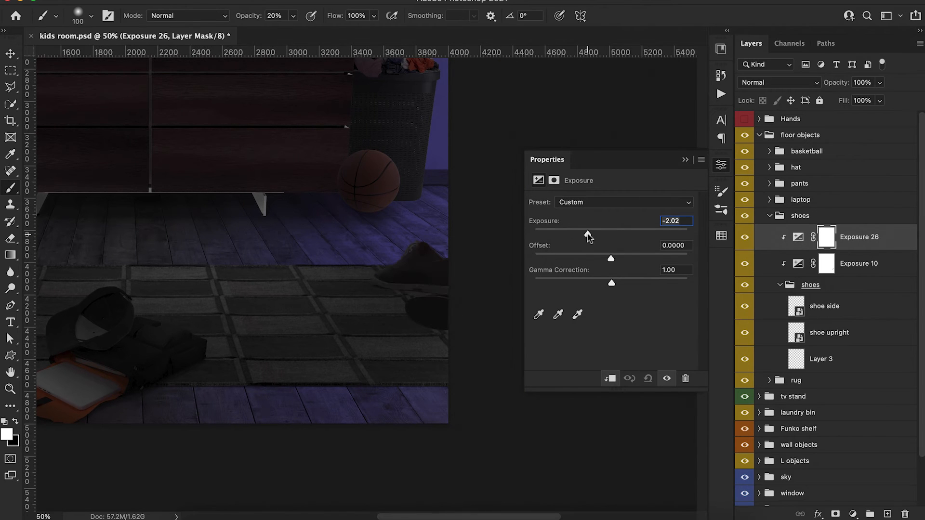
{"action": "left_click", "coordinate": [685, 159]}
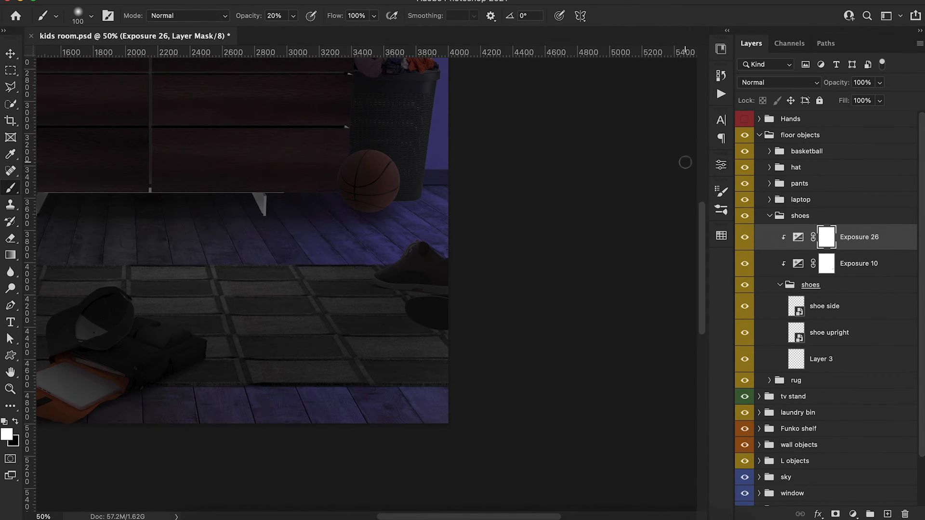
Step: Paint black with a 250 px brush at 20% opacity on the shoes' new exposure mask
{"action": "key", "text": "bracketright"}
{"action": "key", "text": "bracketright"}
{"action": "key", "text": "bracketright"}
{"action": "key", "text": "x"}
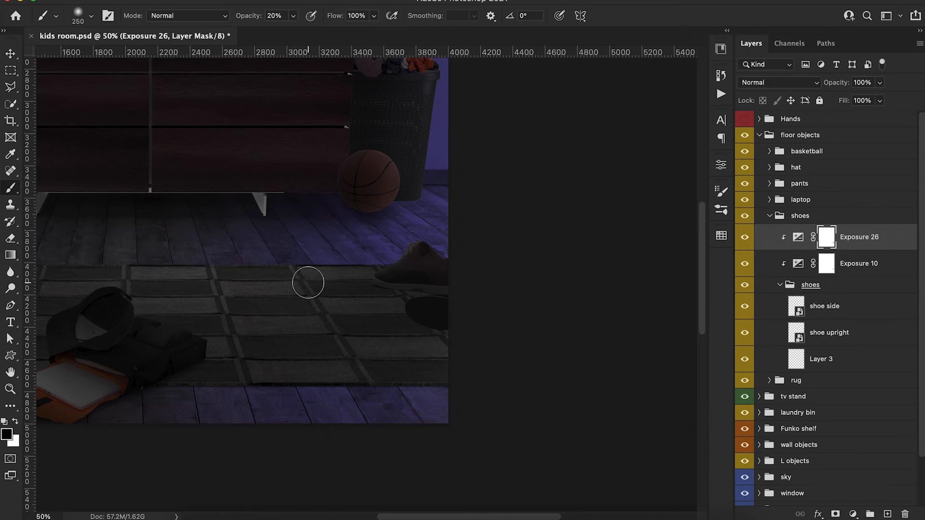
Step: Rename Layer 3 in the shoes group as S
{"action": "double_click", "coordinate": [819, 359]}
{"action": "type", "text": "S"}
{"action": "key", "text": "Return"}
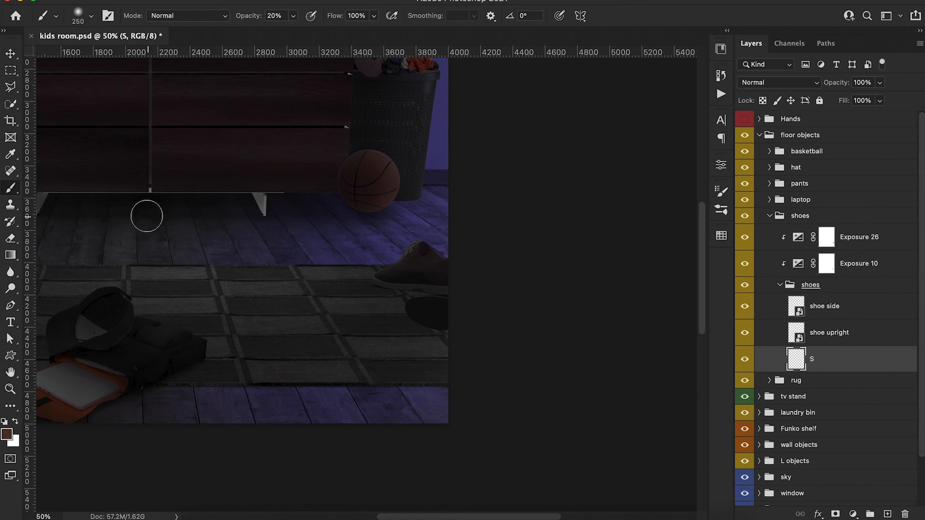
Step: Sample the dark floor colour beneath the dresser and paint a shadow under the shoes with a 125 px brush at 30% opacity
{"action": "left_click", "coordinate": [139, 214], "text": "alt"}
{"action": "key", "text": "bracketleft"}
{"action": "key", "text": "bracketleft"}
{"action": "key", "text": "bracketleft"}
{"action": "key", "text": "bracketleft"}
{"action": "key", "text": "3"}
{"action": "mouse_move", "coordinate": [382, 285]}
{"action": "left_mouse_down"}
{"action": "mouse_move", "coordinate": [443, 289]}
{"action": "mouse_move", "coordinate": [432, 288]}
{"action": "left_mouse_up"}
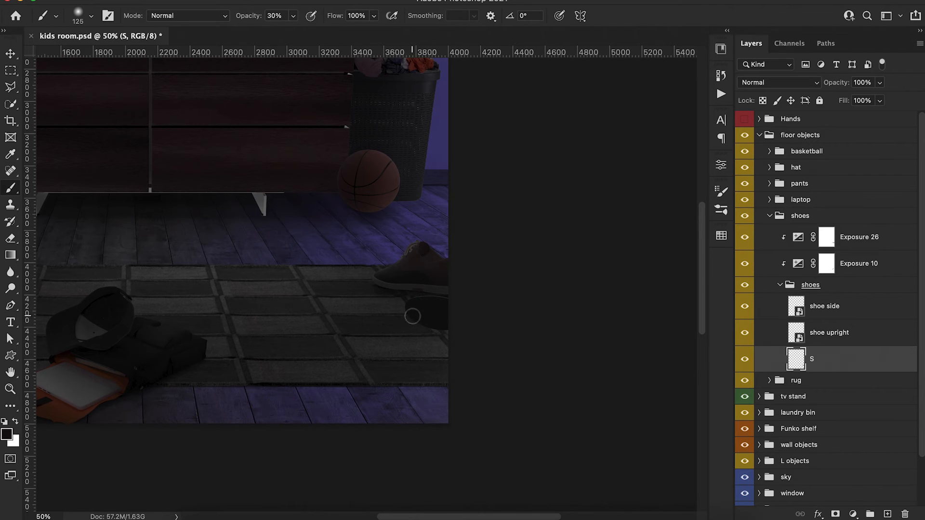
{"action": "key", "text": "1"}
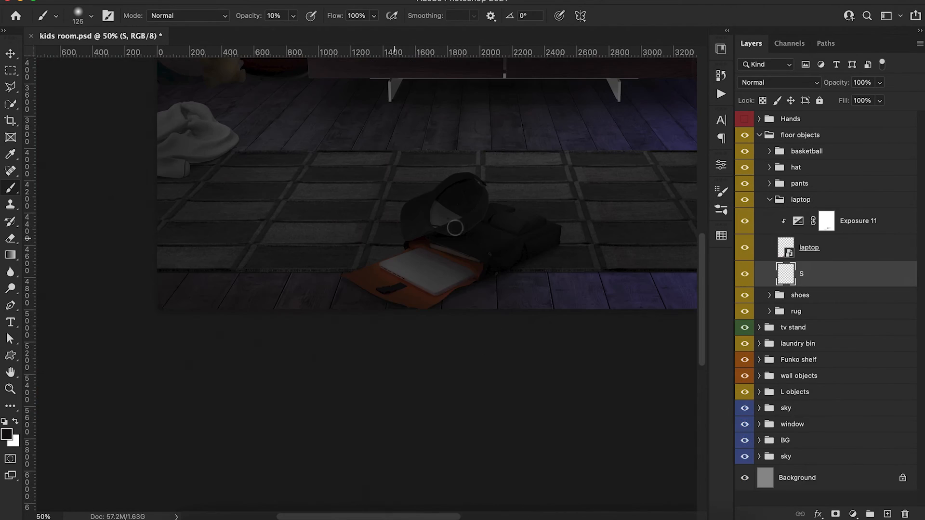
Step: Shade under the laptop on its S layer with a 175 px brush, and paint white on the hat's Exposure 27 mask at 30% opacity
{"action": "key", "text": "bracketright"}
{"action": "key", "text": "bracketright"}
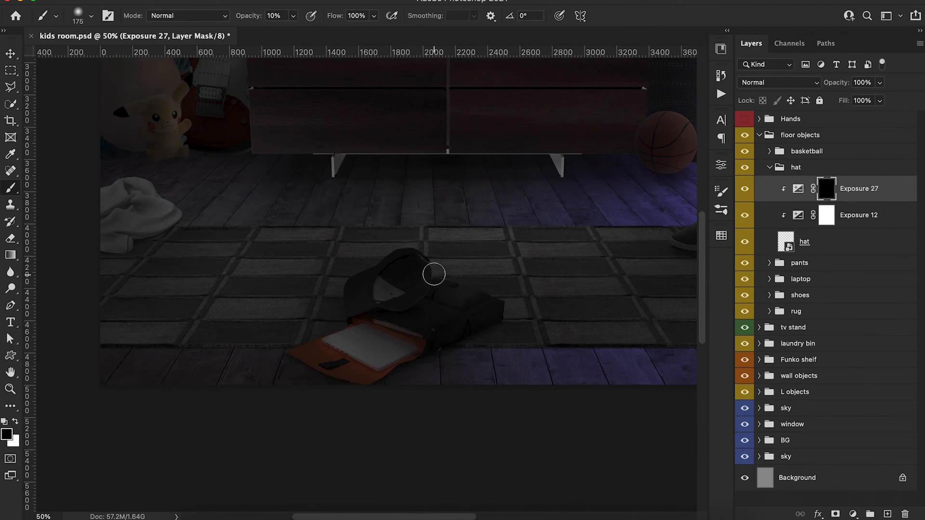
{"action": "key", "text": "x"}
{"action": "key", "text": "3"}
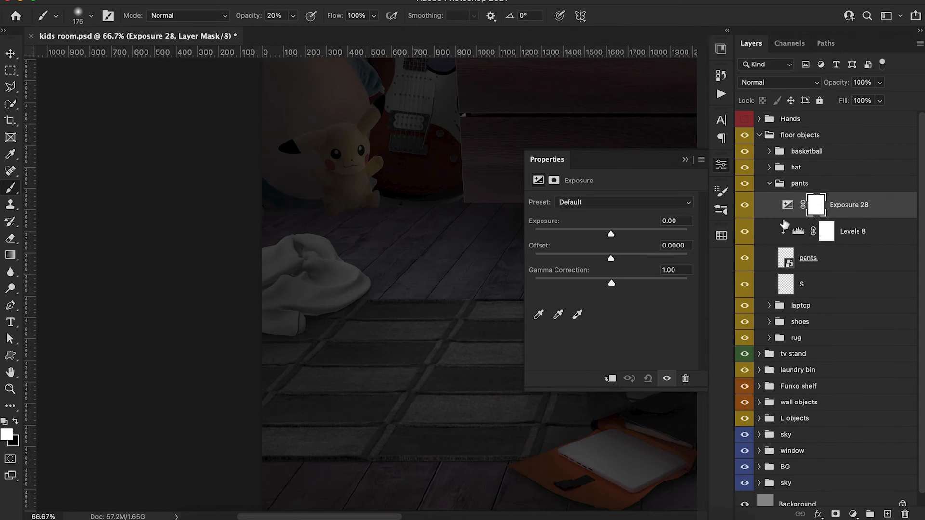
Step: Set the pants' Exposure 28 adjustment to -1.68 and paint black on its mask with a smaller brush
{"action": "left_click_drag", "start_coordinate": [610, 235], "coordinate": [593, 236]}
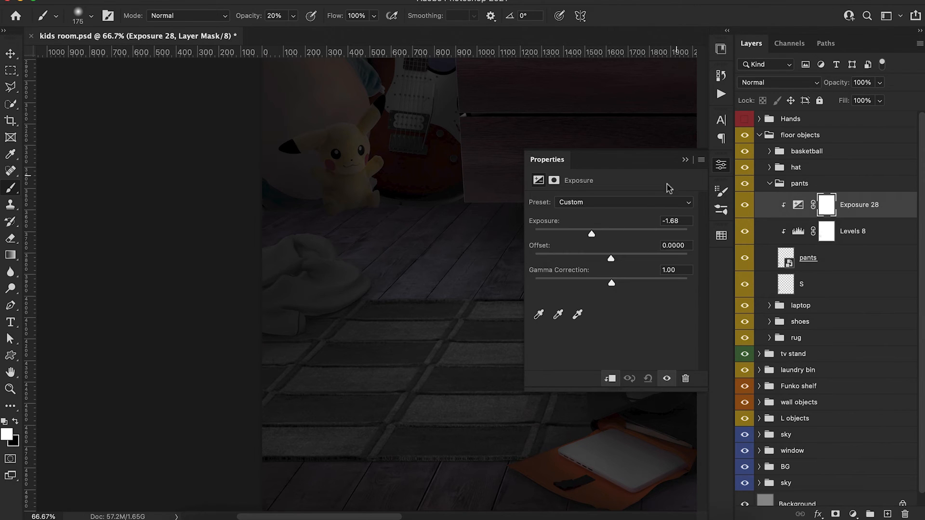
{"action": "left_click", "coordinate": [685, 160]}
{"action": "key", "text": "bracketleft"}
{"action": "key", "text": "bracketleft"}
{"action": "key", "text": "bracketleft"}
{"action": "key", "text": "bracketleft"}
{"action": "key", "text": "bracketleft"}
{"action": "key", "text": "x"}
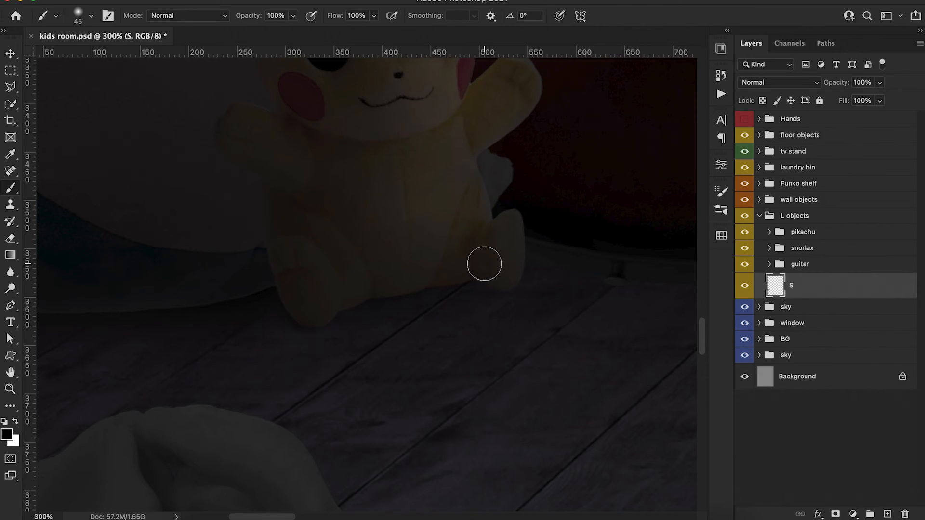
Step: Paint a black contact shadow beneath Pikachu on the L objects group's S layer at 20% opacity
{"action": "key", "text": "2"}
{"action": "scroll", "coordinate": [483, 272], "scroll_direction": "right", "scroll_amount": 10}
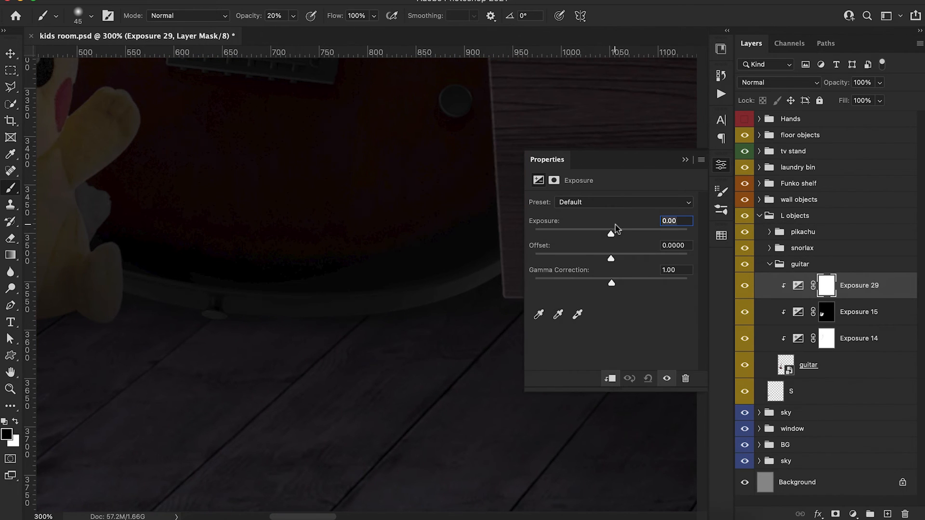
Step: Set the guitar's Exposure 29 adjustment to -3.81, invert its mask and paint white along the guitar's lower edge
{"action": "left_click_drag", "start_coordinate": [611, 234], "coordinate": [567, 244]}
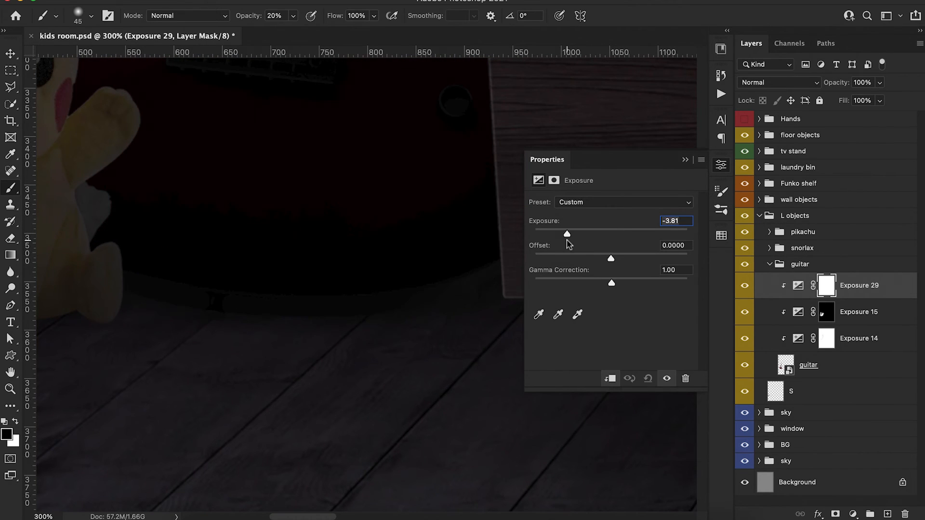
{"action": "left_click", "coordinate": [685, 159]}
{"action": "key", "text": "ctrl+i"}
{"action": "key", "text": "x"}
{"action": "mouse_move", "coordinate": [384, 307]}
{"action": "left_mouse_down"}
{"action": "mouse_move", "coordinate": [235, 307]}
{"action": "mouse_move", "coordinate": [245, 315]}
{"action": "mouse_move", "coordinate": [121, 279]}
{"action": "mouse_move", "coordinate": [267, 294]}
{"action": "mouse_move", "coordinate": [110, 274]}
{"action": "left_mouse_up"}
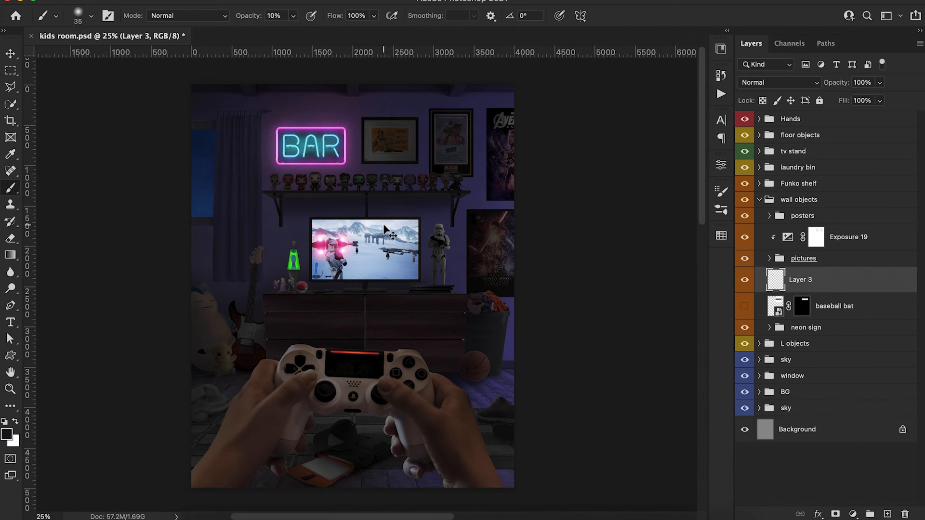
{"action": "scroll", "coordinate": [385, 230], "scroll_direction": "up", "scroll_amount": 4}
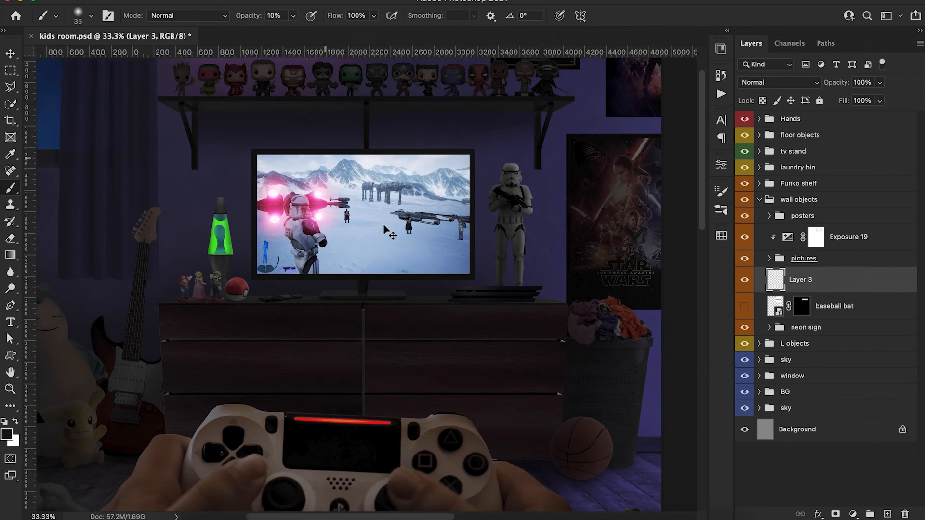
{"action": "scroll", "coordinate": [384, 229], "scroll_direction": "up", "scroll_amount": 8}
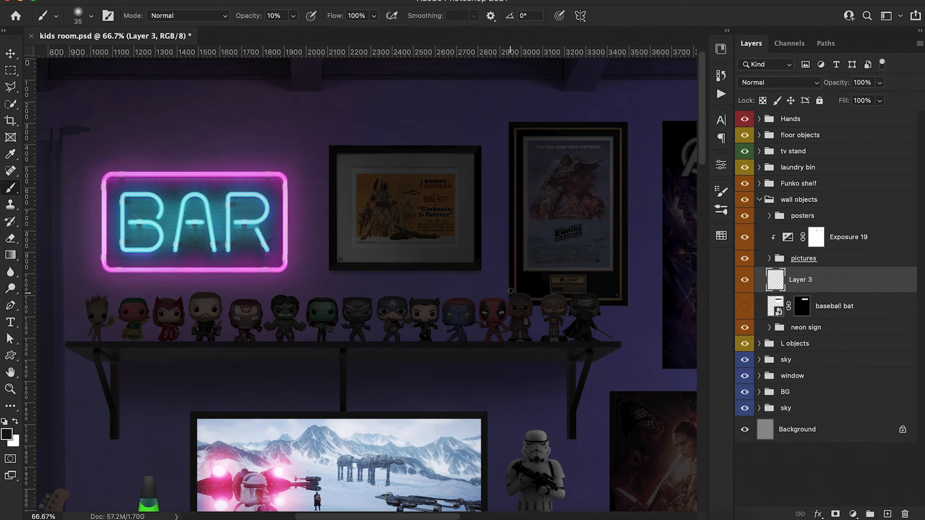
{"action": "key", "text": "ctrl+minus"}
{"action": "key", "text": "ctrl+minus"}
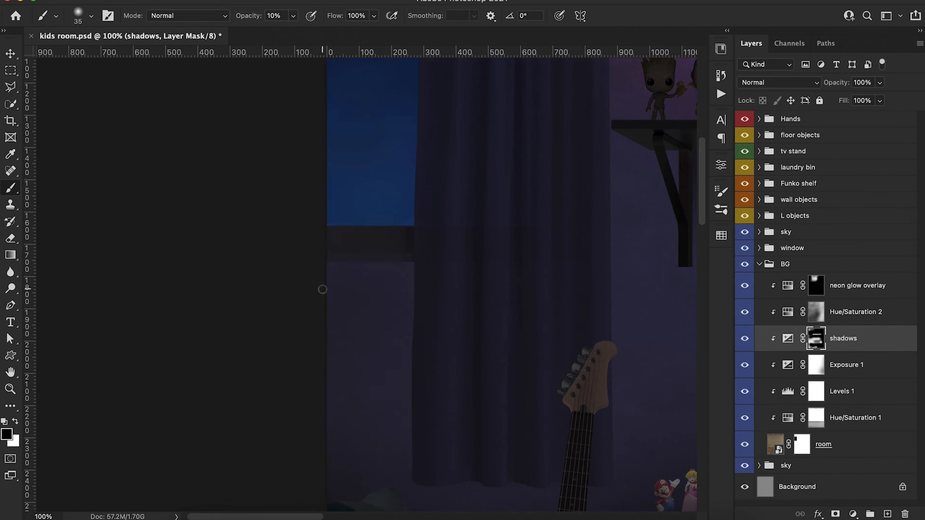
Step: Paint white around the window frame on the BG group's shadows mask at 30% and 10% opacity
{"action": "key", "text": "3"}
{"action": "key", "text": "x"}
{"action": "scroll", "coordinate": [323, 260], "scroll_direction": "up", "scroll_amount": 10}
{"action": "key", "text": "1"}
{"action": "scroll", "coordinate": [595, 345], "scroll_direction": "down", "scroll_amount": 12}
Step: Paint white over the curtain and surrounding wall on the BG group's shadows mask at 10% opacity and 51% flow, using progressively larger brushes
{"action": "key", "text": "2"}
{"action": "key", "text": "bracketright"}
{"action": "key", "text": "bracketright"}
{"action": "key", "text": "bracketright"}
{"action": "key", "text": "1"}
{"action": "key", "text": "shift+5"}
{"action": "key", "text": "shift+1"}
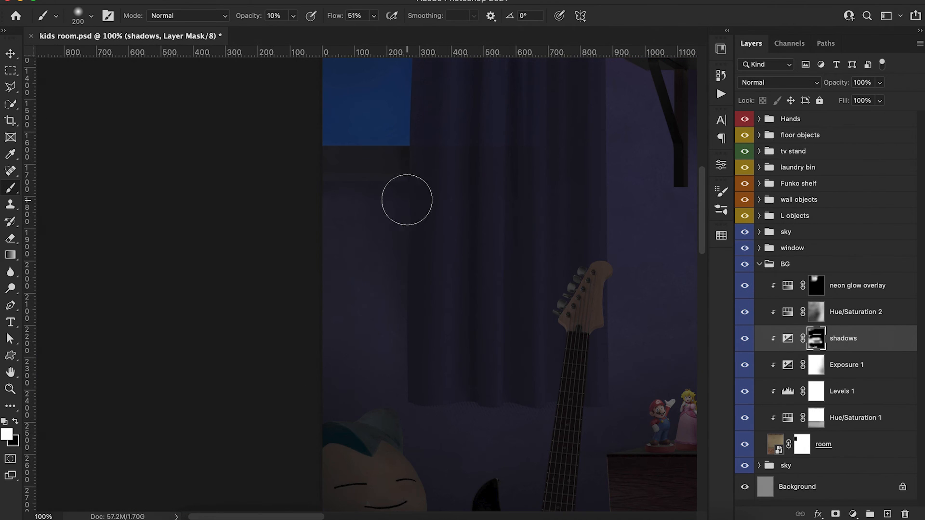
{"action": "scroll", "coordinate": [433, 361], "scroll_direction": "right", "scroll_amount": 3}
{"action": "scroll", "coordinate": [409, 185], "scroll_direction": "up", "scroll_amount": 10}
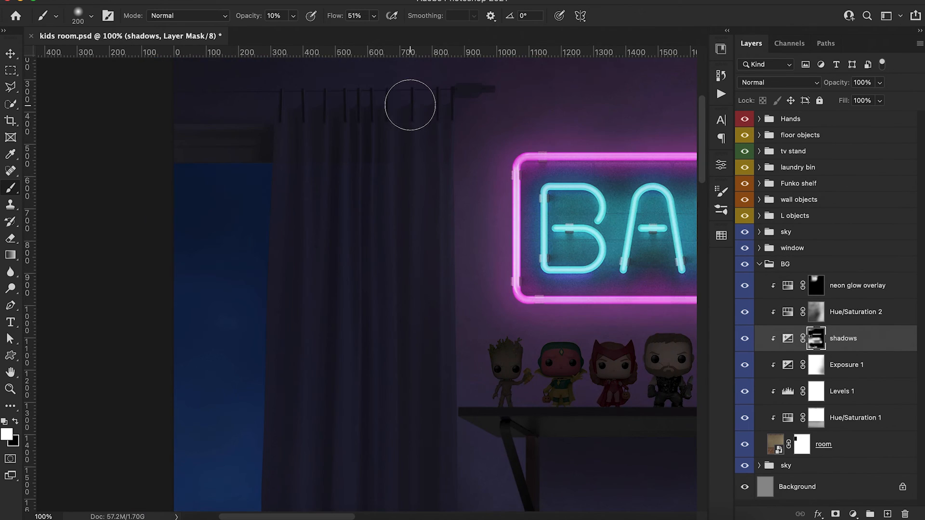
{"action": "key", "text": "ctrl+minus"}
{"action": "key", "text": "ctrl+minus"}
{"action": "key", "text": "ctrl+minus"}
{"action": "key", "text": "bracketright"}
{"action": "key", "text": "bracketright"}
{"action": "key", "text": "bracketright"}
{"action": "key", "text": "bracketright"}
{"action": "key", "text": "ctrl+minus"}
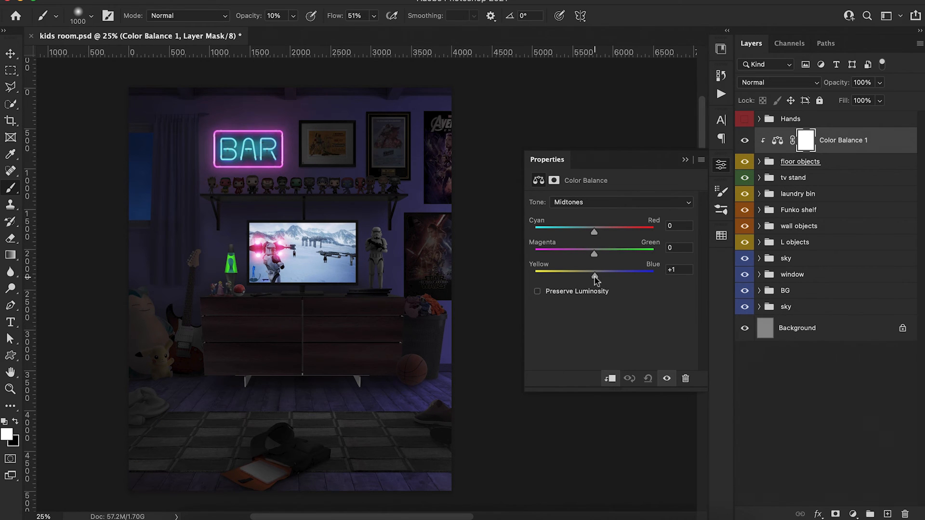
Step: Tint the floor objects bluer with Color Balance 1 across the tonal ranges, setting the Highlights to -14 on Cyan–Red and raising their blue
{"action": "left_click_drag", "start_coordinate": [596, 280], "coordinate": [592, 233]}
{"action": "left_click", "coordinate": [588, 202]}
{"action": "left_click", "coordinate": [588, 190]}
{"action": "left_click", "coordinate": [608, 202]}
{"action": "left_click", "coordinate": [609, 227]}
{"action": "left_click_drag", "start_coordinate": [593, 231], "coordinate": [585, 234]}
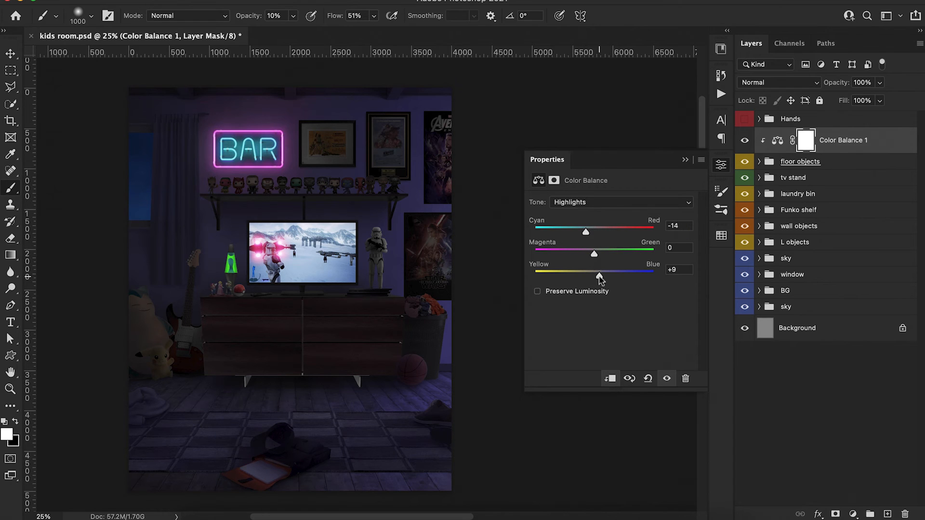
{"action": "left_click_drag", "start_coordinate": [595, 260], "coordinate": [597, 258]}
{"action": "left_click", "coordinate": [685, 159]}
{"action": "left_click_drag", "start_coordinate": [845, 84], "coordinate": [820, 94]}
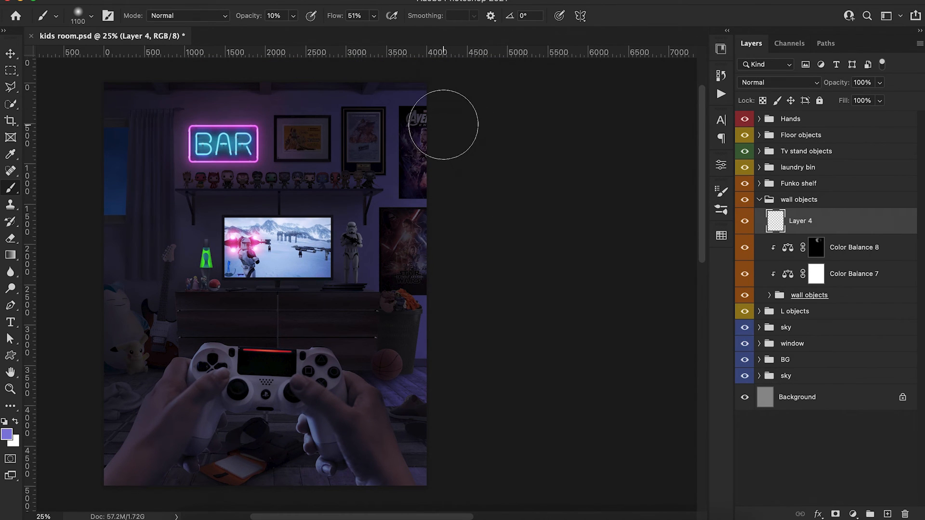
Step: Paint soft purple light over the posters at the room's right edge on Layer 4 at 10% opacity and 51% flow
{"action": "mouse_move", "coordinate": [444, 125]}
{"action": "left_mouse_down"}
{"action": "mouse_move", "coordinate": [432, 293]}
{"action": "mouse_move", "coordinate": [440, 325]}
{"action": "left_mouse_up"}
{"action": "mouse_move", "coordinate": [418, 233]}
{"action": "left_mouse_down"}
{"action": "mouse_move", "coordinate": [423, 128]}
{"action": "mouse_move", "coordinate": [409, 217]}
{"action": "mouse_move", "coordinate": [423, 332]}
{"action": "left_mouse_up"}
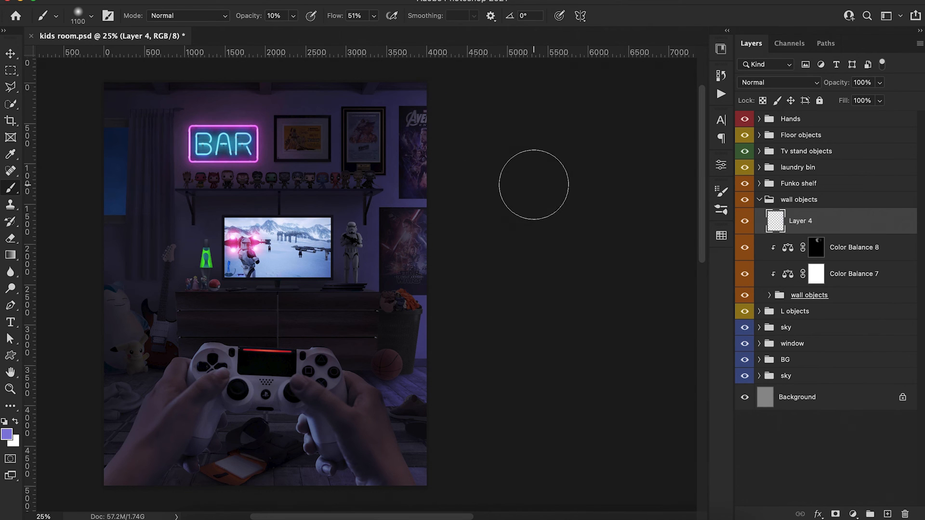
{"action": "key", "text": "super+minus"}
{"action": "key", "text": "super+plus"}
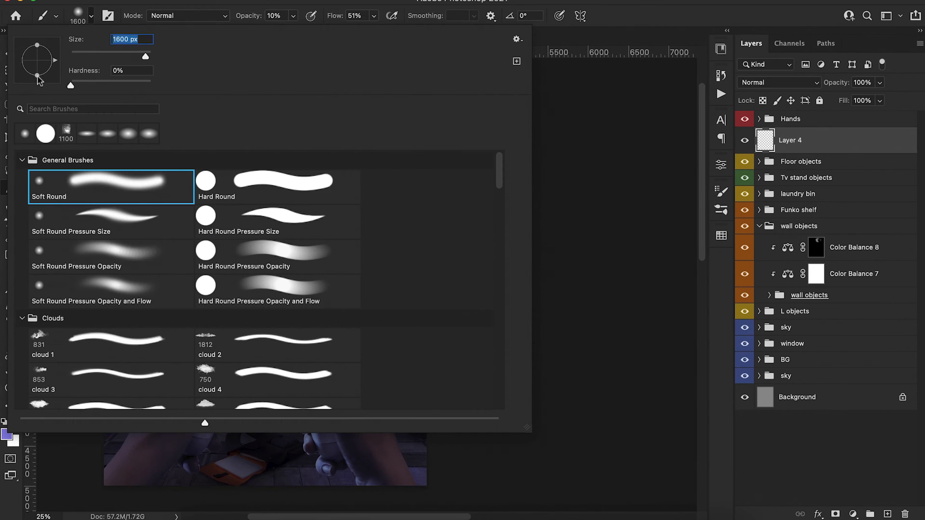
Step: Flatten the Soft Round brush tip, rotate it to -90° and enlarge it for painting the purple overlay on Layer 4 above Floor objects
{"action": "left_click_drag", "start_coordinate": [38, 77], "coordinate": [38, 71]}
{"action": "left_click", "coordinate": [569, 200]}
{"action": "key", "text": "shift+Right"}
{"action": "key", "text": "shift+Right"}
{"action": "key", "text": "shift+Right"}
{"action": "key", "text": "shift+Right"}
{"action": "key", "text": "shift+Right"}
{"action": "key", "text": "shift+Right"}
{"action": "key", "text": "bracketright"}
{"action": "key", "text": "bracketright"}
{"action": "key", "text": "bracketright"}
{"action": "key", "text": "bracketright"}
{"action": "key", "text": "bracketright"}
{"action": "key", "text": "bracketright"}
{"action": "key", "text": "bracketright"}
{"action": "key", "text": "bracketright"}
{"action": "key", "text": "bracketright"}
{"action": "key", "text": "bracketright"}
{"action": "key", "text": "bracketright"}
{"action": "key", "text": "bracketright"}
{"action": "key", "text": "bracketright"}
{"action": "key", "text": "bracketright"}
{"action": "key", "text": "bracketright"}
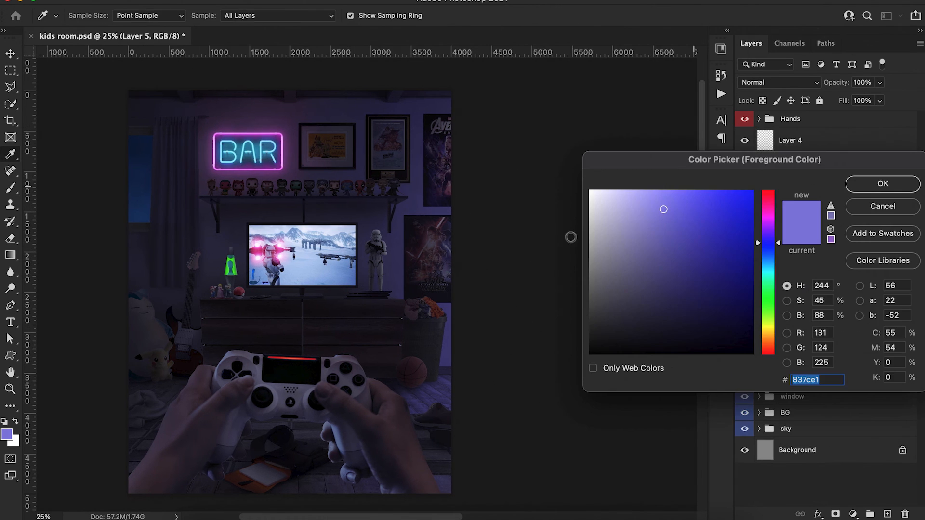
Step: Set the foreground colour to magenta eb02fa and enlarge the brush for a pink glow on the wall objects group's Layer 5
{"action": "left_click", "coordinate": [768, 219]}
{"action": "left_click", "coordinate": [748, 196]}
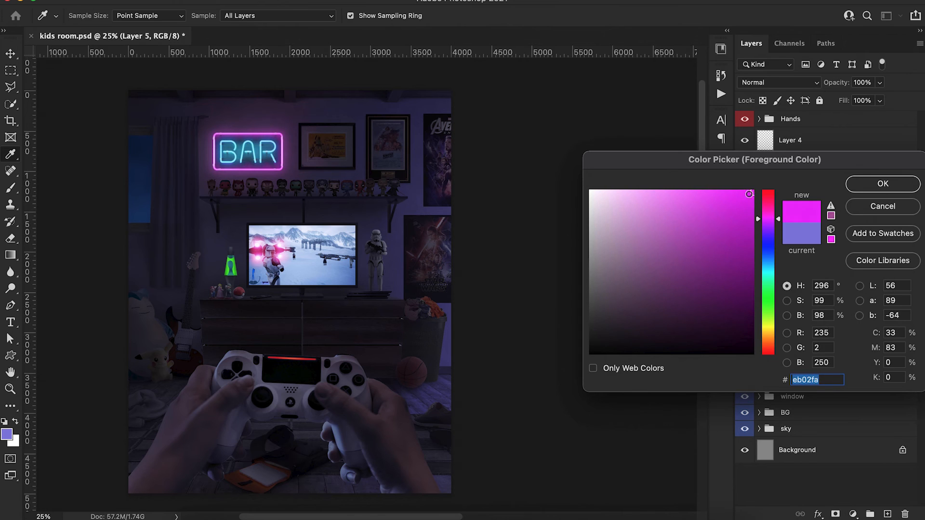
{"action": "left_click", "coordinate": [869, 184]}
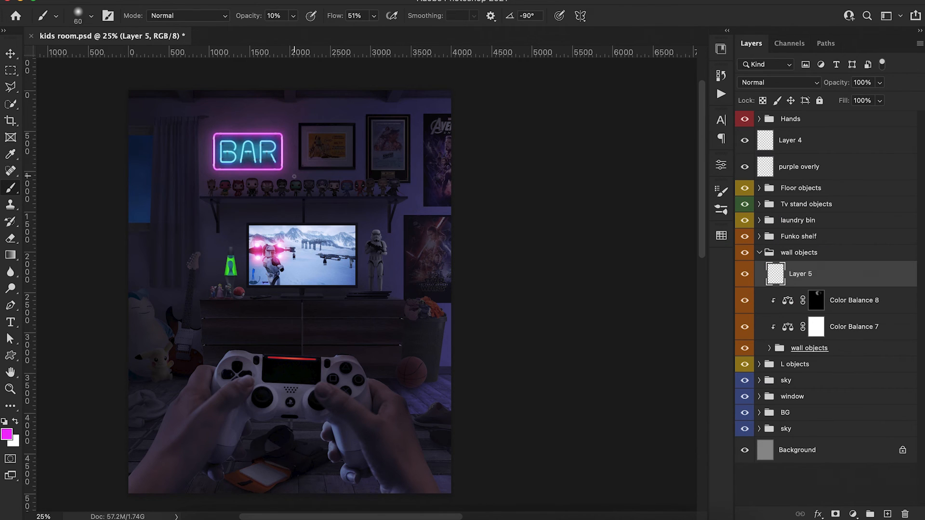
{"action": "key", "text": "bracketright"}
{"action": "key", "text": "bracketright"}
{"action": "key", "text": "bracketright"}
{"action": "key", "text": "bracketright"}
{"action": "key", "text": "bracketright"}
{"action": "key", "text": "bracketright"}
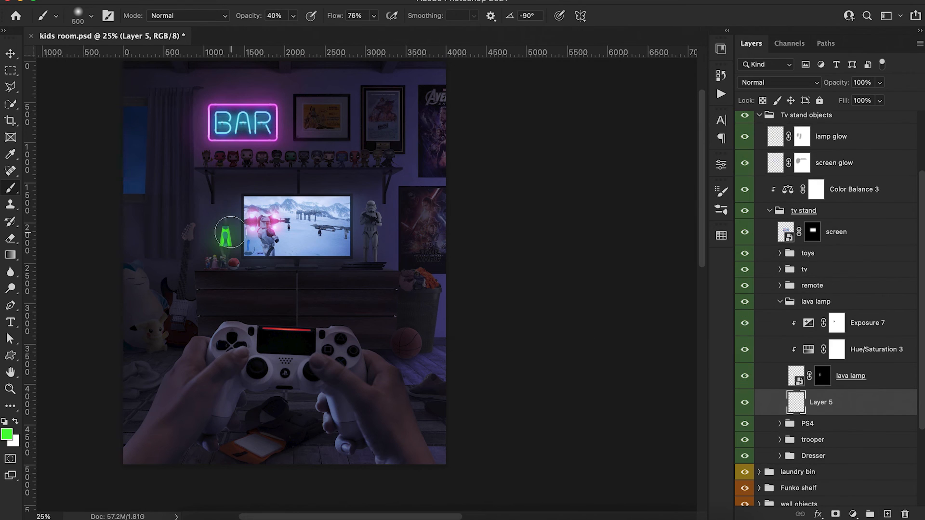
Step: Paint a green glow behind the lava lamp on Layer 5 and a red glow over the controller's light bar on Layer 4, at 10% opacity
{"action": "key", "text": "1"}
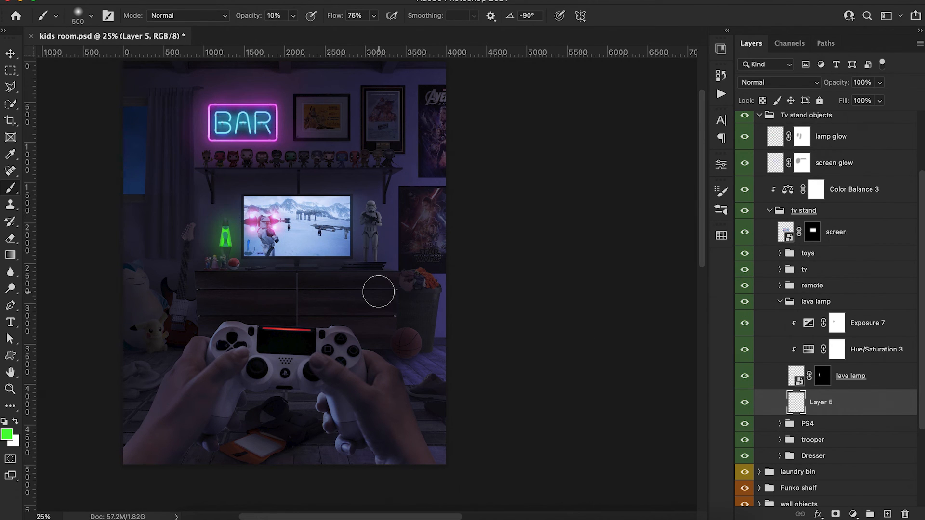
{"action": "left_click_drag", "start_coordinate": [839, 86], "coordinate": [829, 89]}
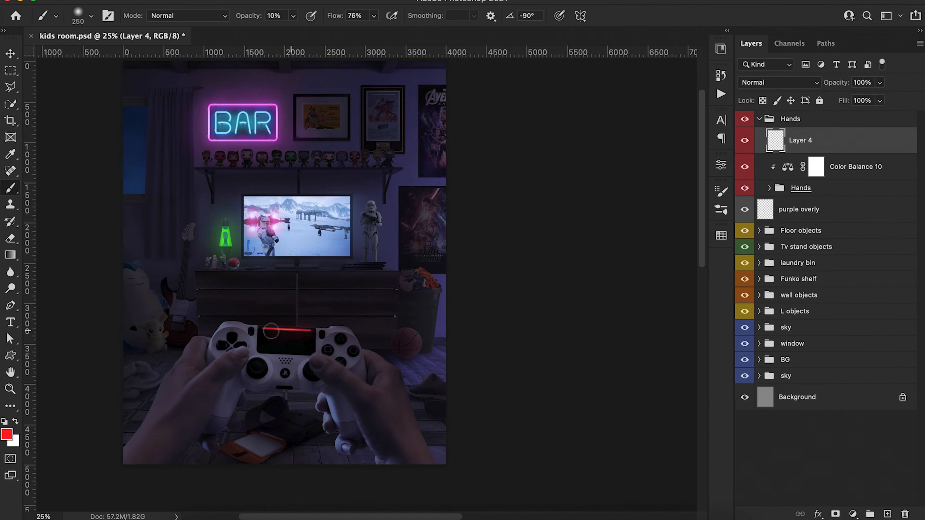
{"action": "left_click_drag", "start_coordinate": [271, 331], "coordinate": [269, 329]}
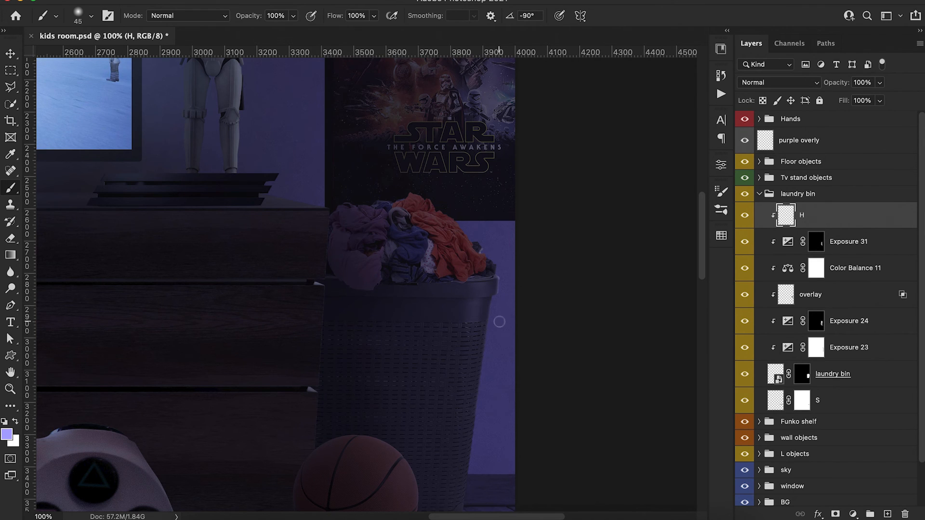
Step: Paint a light purple rim highlight along the laundry bin's right edge on the H layer at 100% opacity
{"action": "scroll", "coordinate": [497, 337], "scroll_direction": "down", "scroll_amount": 3}
{"action": "left_click", "coordinate": [474, 408], "text": "shift"}
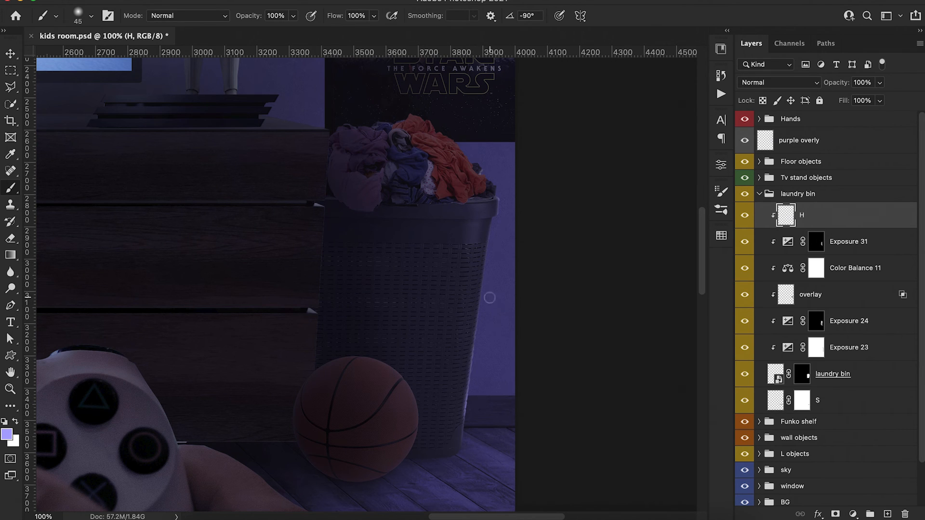
{"action": "left_click", "coordinate": [495, 236], "text": "shift"}
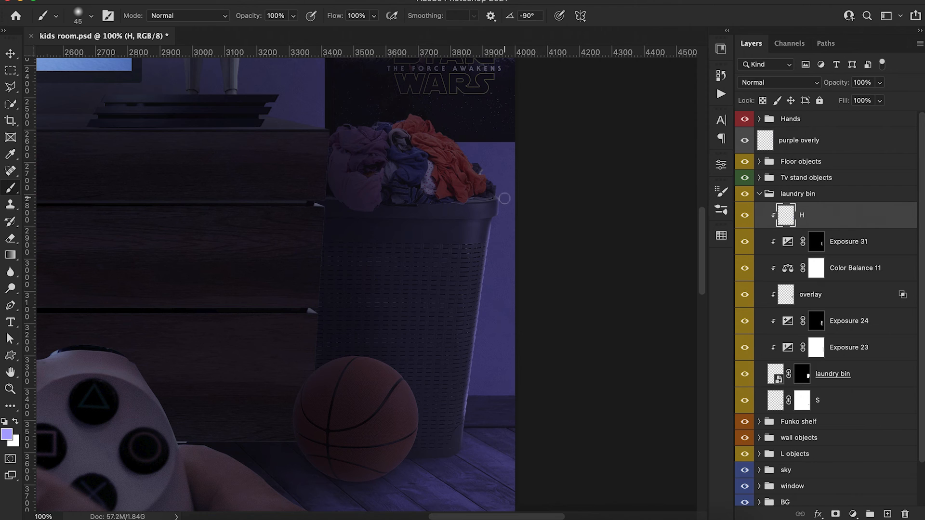
Step: Add a mask to the laundry bin's H layer and refine the highlight on it with black at 30% opacity and a smaller white brush
{"action": "left_click", "coordinate": [836, 514]}
{"action": "key", "text": "d"}
{"action": "key", "text": "4"}
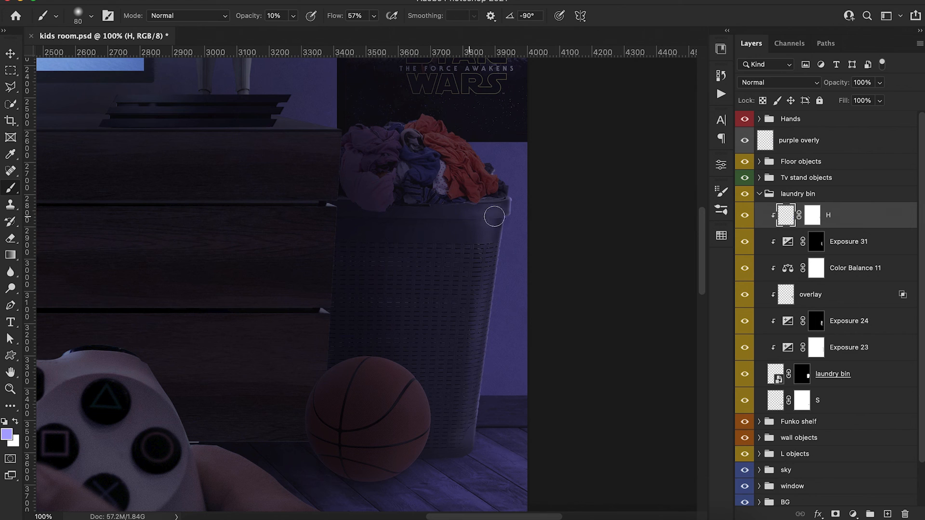
{"action": "left_click", "coordinate": [812, 215]}
{"action": "key", "text": "d"}
{"action": "key", "text": "3"}
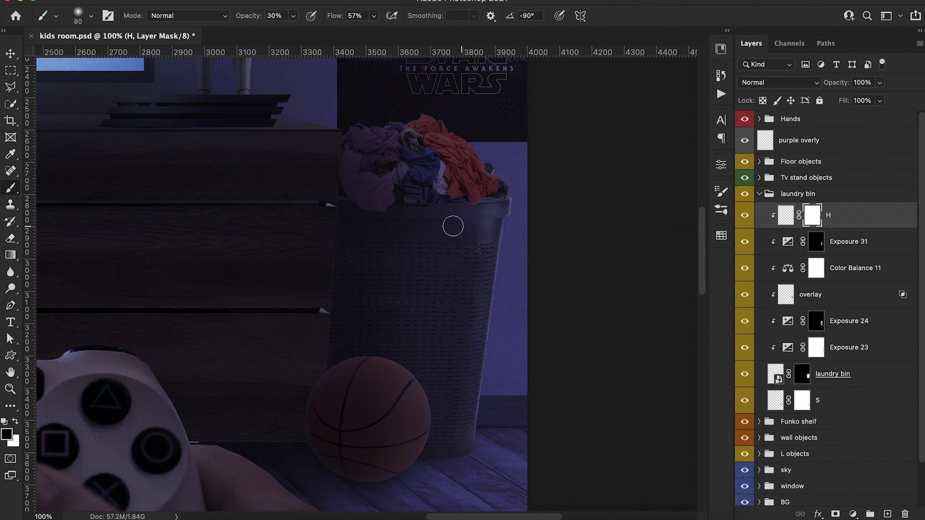
{"action": "key", "text": "x"}
{"action": "key", "text": "bracketleft"}
{"action": "key", "text": "bracketleft"}
{"action": "key", "text": "bracketleft"}
{"action": "key", "text": "bracketleft"}
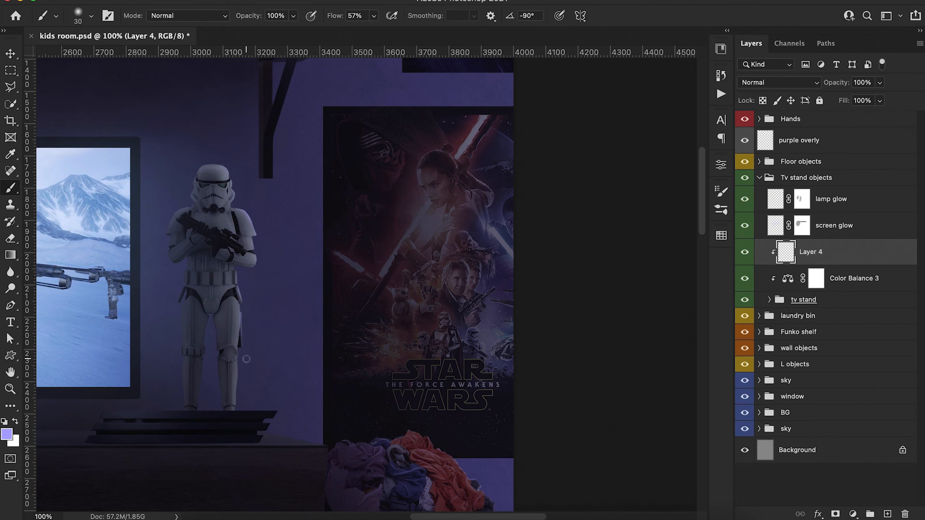
Step: Set the brush flow to 48% and paint light purple highlights down the right edges of both picture frames on the wall objects' H layer
{"action": "left_click_drag", "start_coordinate": [334, 19], "coordinate": [329, 19]}
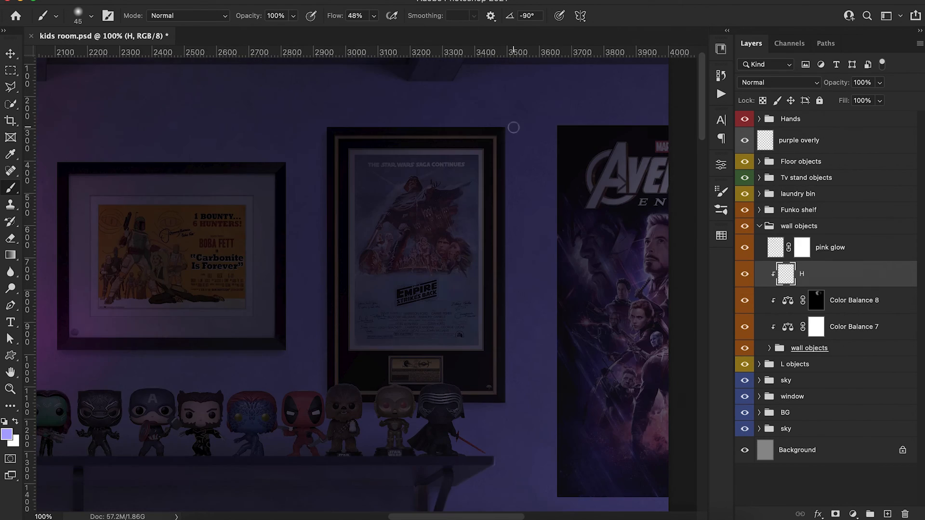
{"action": "left_click", "coordinate": [514, 402], "text": "shift"}
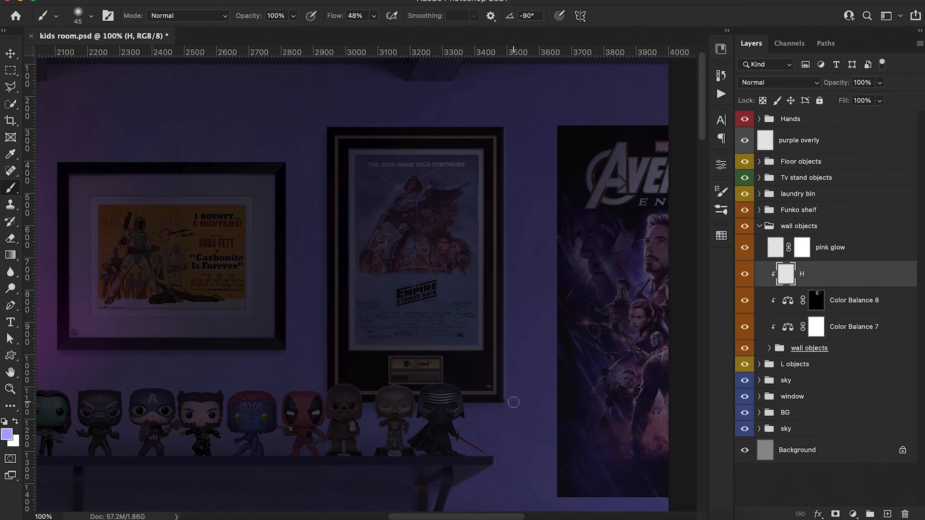
{"action": "left_click", "coordinate": [510, 124], "text": "shift"}
{"action": "key", "text": "super+minus"}
{"action": "key", "text": "super+minus"}
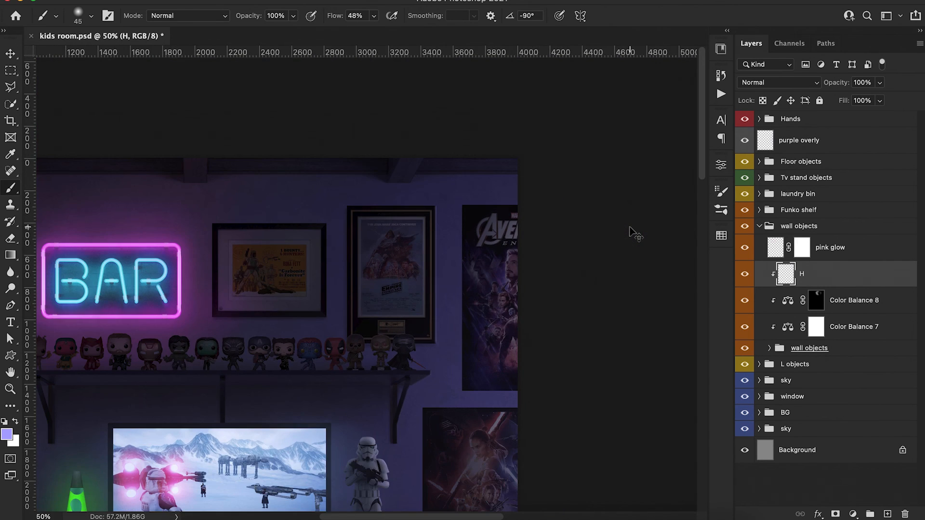
{"action": "key", "text": "super+equal"}
{"action": "key", "text": "super+equal"}
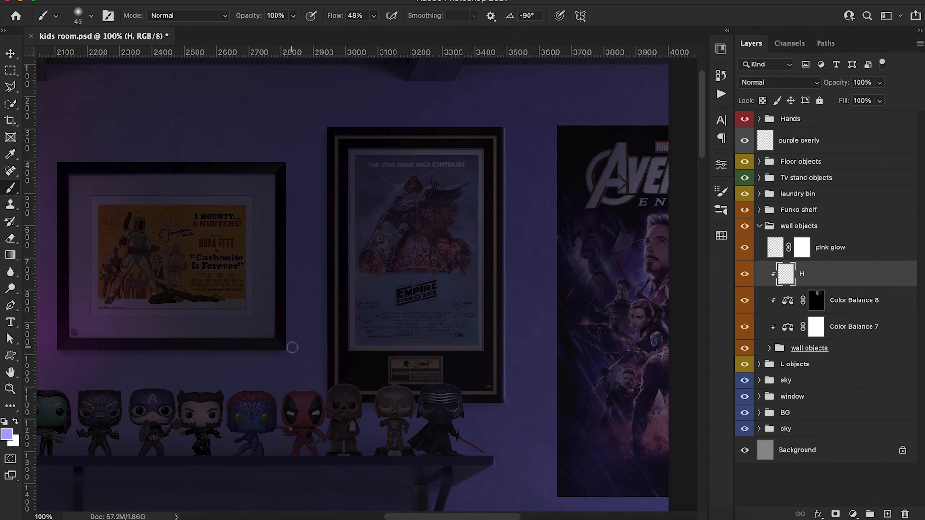
{"action": "left_click", "coordinate": [292, 166], "text": "shift"}
{"action": "left_click", "coordinate": [291, 345], "text": "shift"}
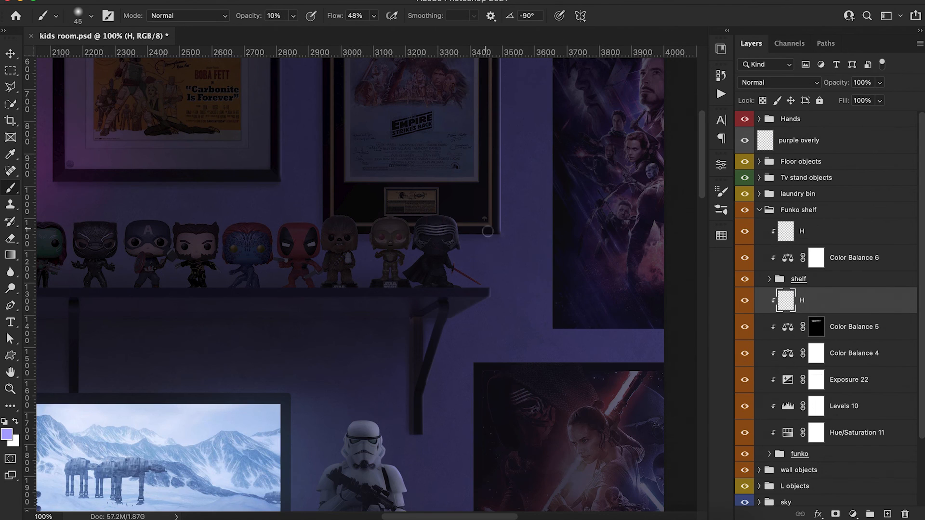
Step: Paint light purple highlights on the Funko figures on their H layer at 10% opacity and 19% flow
{"action": "key", "text": "shift+1"}
{"action": "key", "text": "shift+9"}
{"action": "key", "text": "super+minus"}
{"action": "key", "text": "super+minus"}
{"action": "key", "text": "super+minus"}
{"action": "key", "text": "super+minus"}
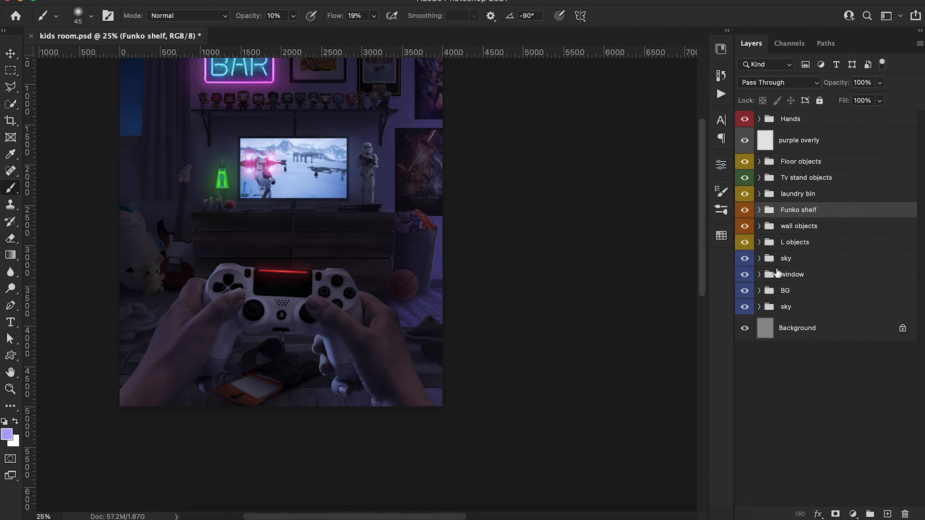
Step: Highlight the floor objects on a clipped H layer, load the laptop's outline as a selection, and refine the layer's mask at 26% flow
{"action": "left_click", "coordinate": [759, 161]}
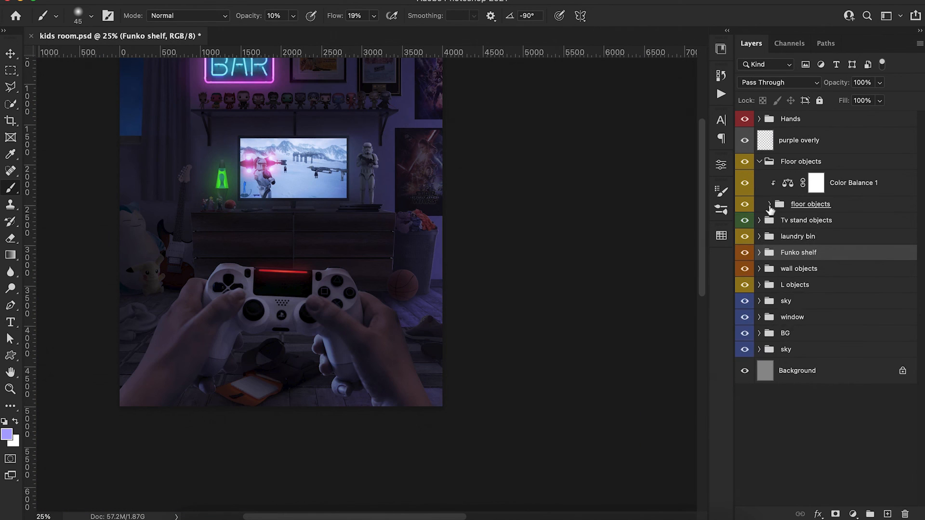
{"action": "left_click", "coordinate": [816, 183]}
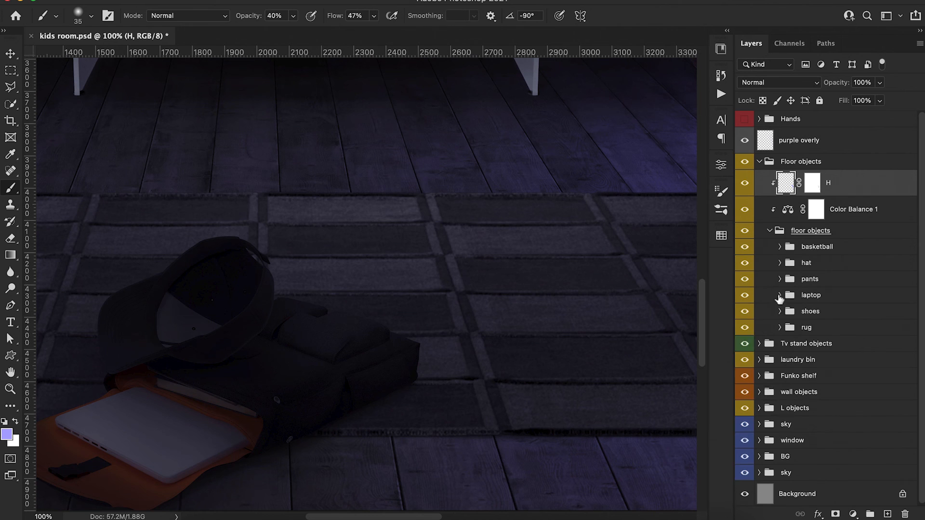
{"action": "left_click", "coordinate": [780, 295]}
{"action": "left_click", "coordinate": [796, 342], "text": "ctrl"}
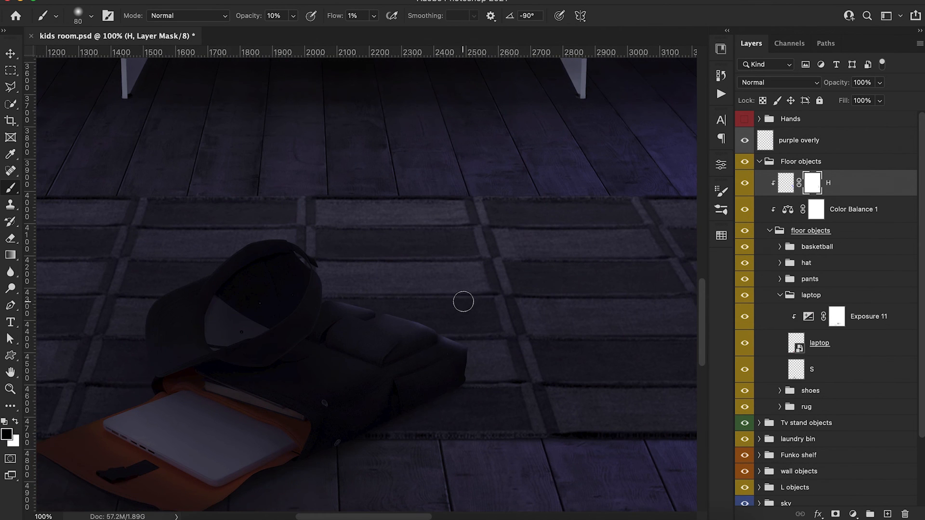
{"action": "key", "text": "5"}
{"action": "key", "text": "shift+2"}
{"action": "key", "text": "shift+6"}
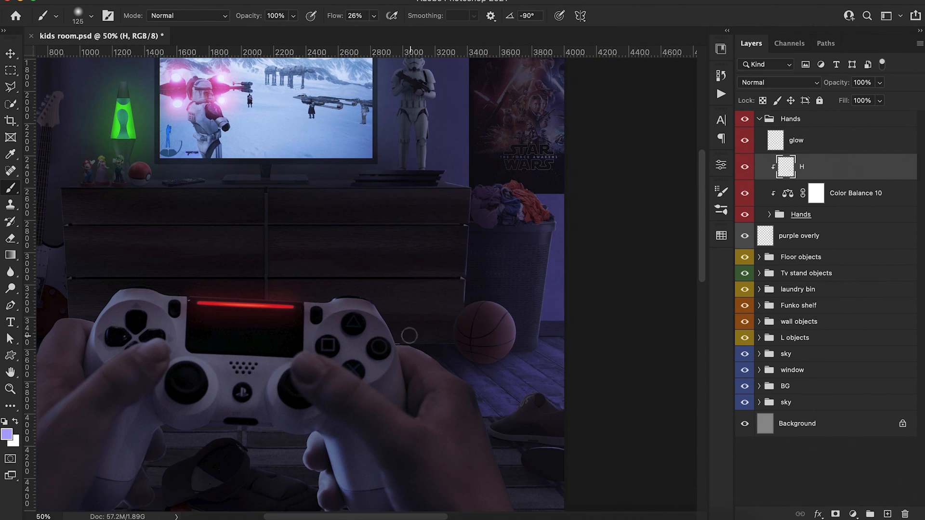
Step: Paint light purple rim highlights along the right hand on the Hands group's H layer at 26% flow, refining them with smaller brushes at 10% opacity
{"action": "scroll", "coordinate": [491, 393], "scroll_direction": "down", "scroll_amount": 2}
{"action": "scroll", "coordinate": [513, 472], "scroll_direction": "down", "scroll_amount": 3}
{"action": "scroll", "coordinate": [513, 472], "scroll_direction": "right", "scroll_amount": 1}
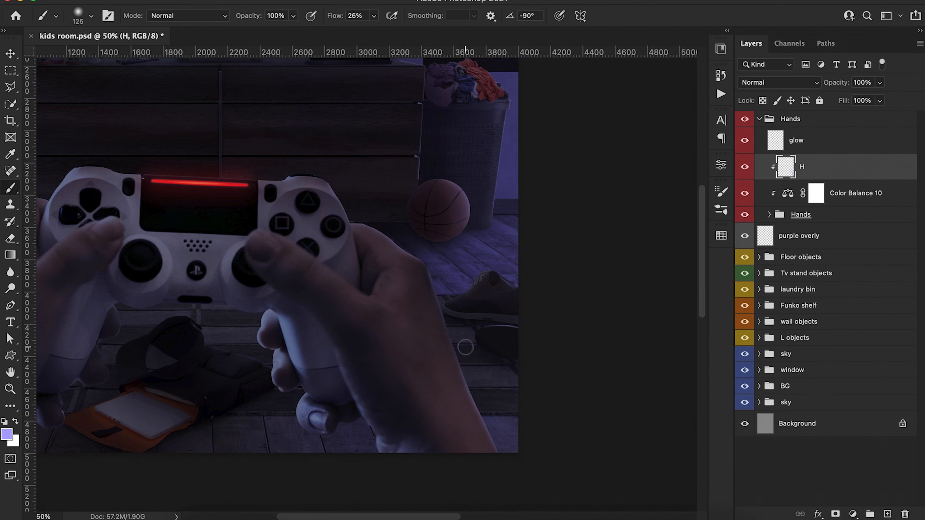
{"action": "key", "text": "super+minus"}
{"action": "key", "text": "1"}
{"action": "key", "text": "bracketleft"}
{"action": "key", "text": "bracketleft"}
{"action": "key", "text": "bracketleft"}
{"action": "key", "text": "bracketleft"}
{"action": "key", "text": "bracketleft"}
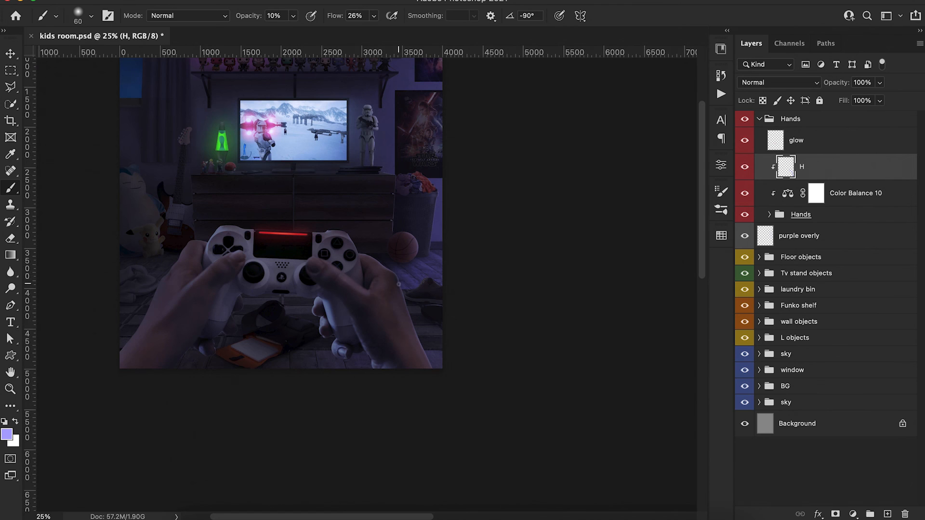
{"action": "key", "text": "super+equal"}
{"action": "key", "text": "2"}
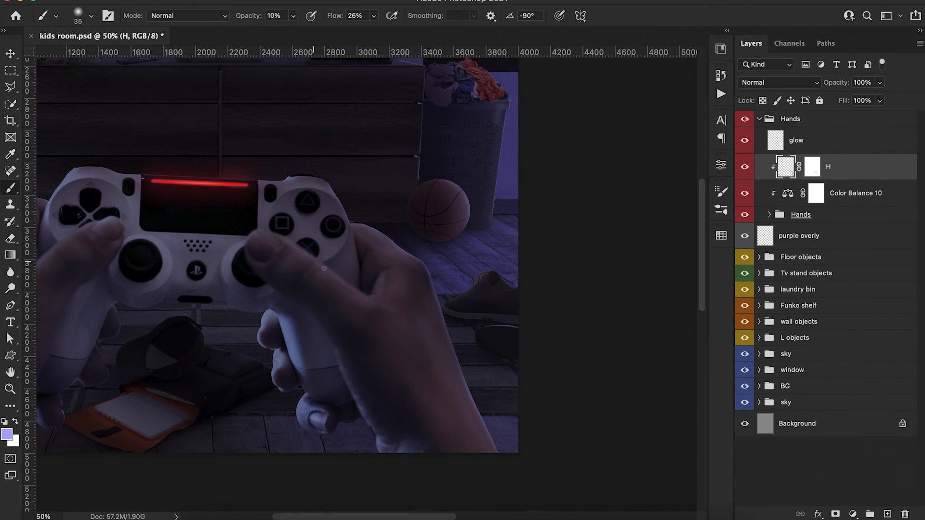
{"action": "key", "text": "super+minus"}
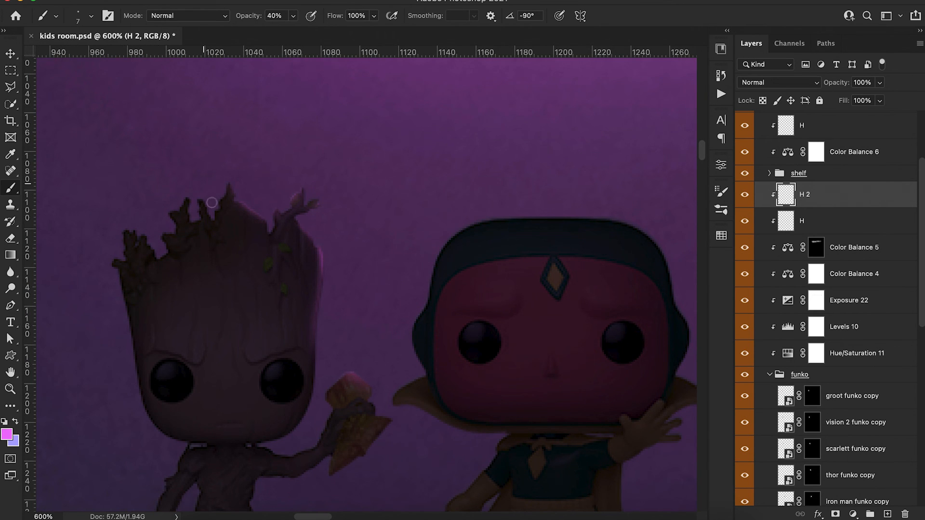
Step: Paint a pink rim highlight across the top of the Vision figure's head on the H 2 layer at 30% opacity
{"action": "key", "text": "super+minus"}
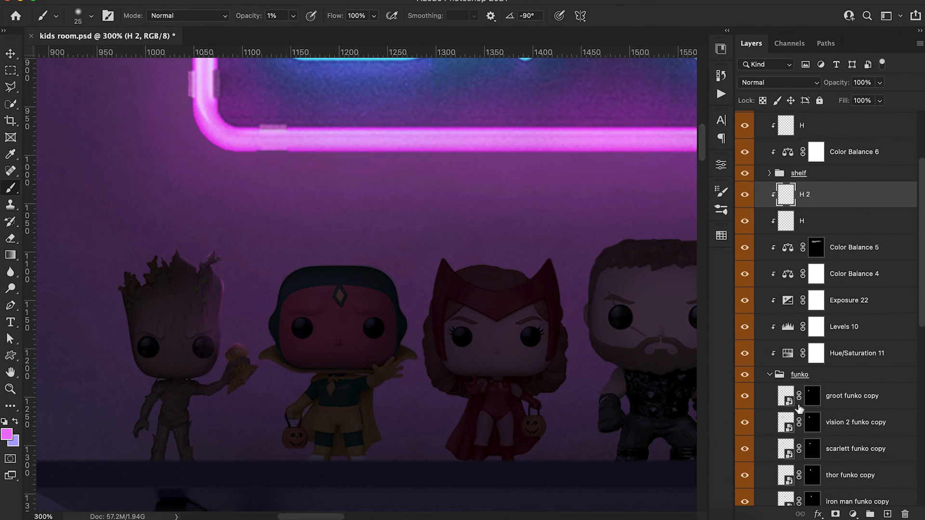
{"action": "key", "text": "3"}
{"action": "left_click_drag", "start_coordinate": [289, 267], "coordinate": [381, 269]}
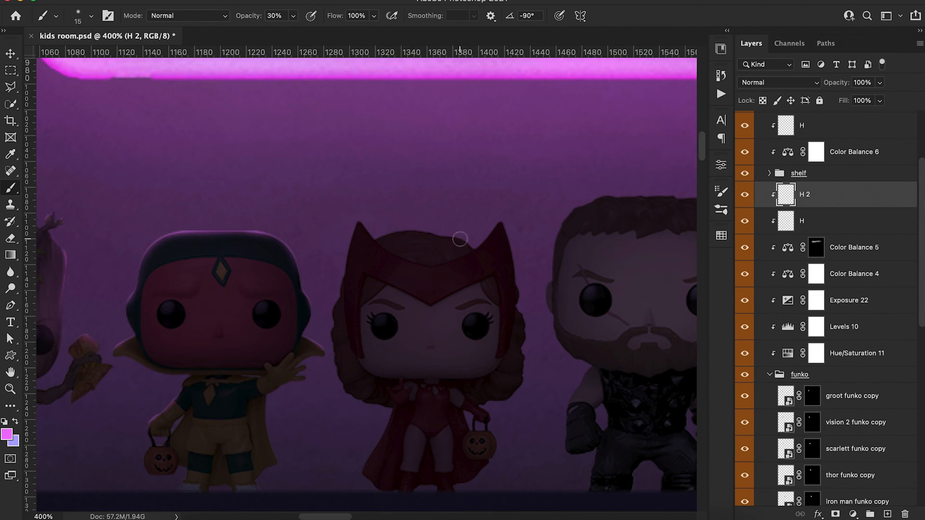
Step: Paint pink rim highlights across the heads of the shelf figures from Scarlet Witch to Hulk on the H 2 layer
{"action": "key", "text": "bracketleft"}
{"action": "key", "text": "bracketleft"}
{"action": "key", "text": "bracketleft"}
{"action": "key", "text": "bracketleft"}
{"action": "key", "text": "bracketleft"}
{"action": "key", "text": "4"}
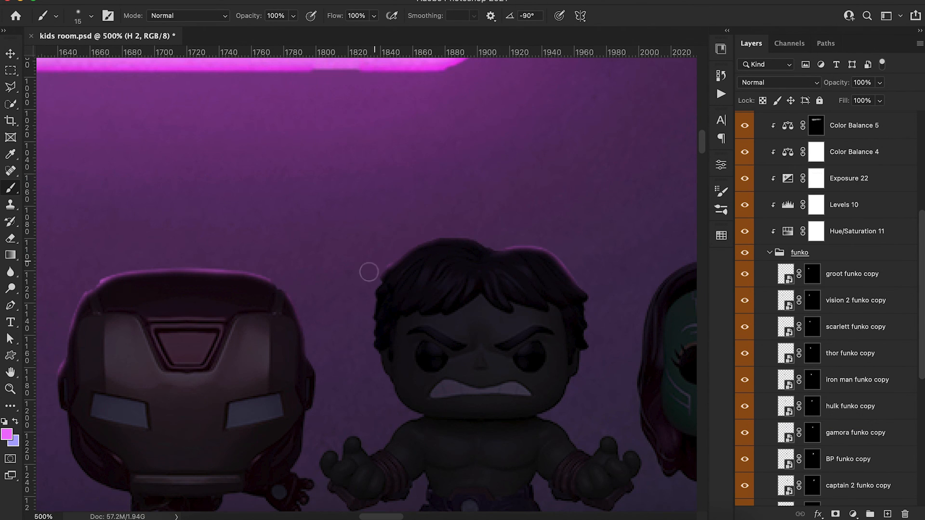
{"action": "left_click_drag", "start_coordinate": [403, 251], "coordinate": [474, 225]}
Step: Paint thin pink rim highlights along the Hulk figure's arms and the side of its head at 30% opacity
{"action": "key", "text": "3"}
{"action": "key", "text": "bracketleft"}
{"action": "key", "text": "bracketleft"}
{"action": "key", "text": "bracketleft"}
{"action": "key", "text": "bracketleft"}
{"action": "key", "text": "bracketleft"}
{"action": "key", "text": "bracketleft"}
{"action": "key", "text": "bracketleft"}
{"action": "left_click_drag", "start_coordinate": [404, 425], "coordinate": [381, 448]}
{"action": "left_click_drag", "start_coordinate": [375, 296], "coordinate": [379, 360]}
Step: Load the Gamora figure's outline as a selection, and paint pink rim highlights on her hair and across the Black Panther's head
{"action": "scroll", "coordinate": [365, 322], "scroll_direction": "down", "scroll_amount": 5}
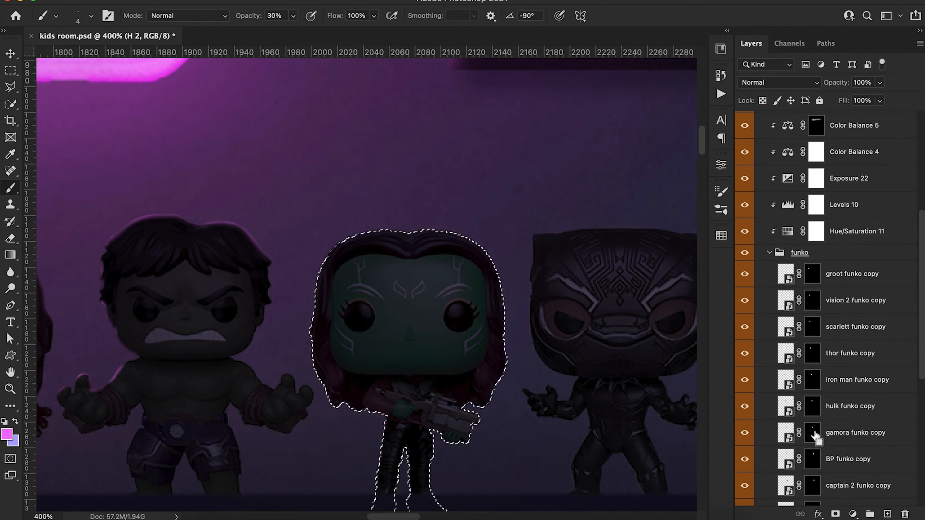
{"action": "key", "text": "ctrl+d"}
{"action": "left_click_drag", "start_coordinate": [313, 339], "coordinate": [322, 266]}
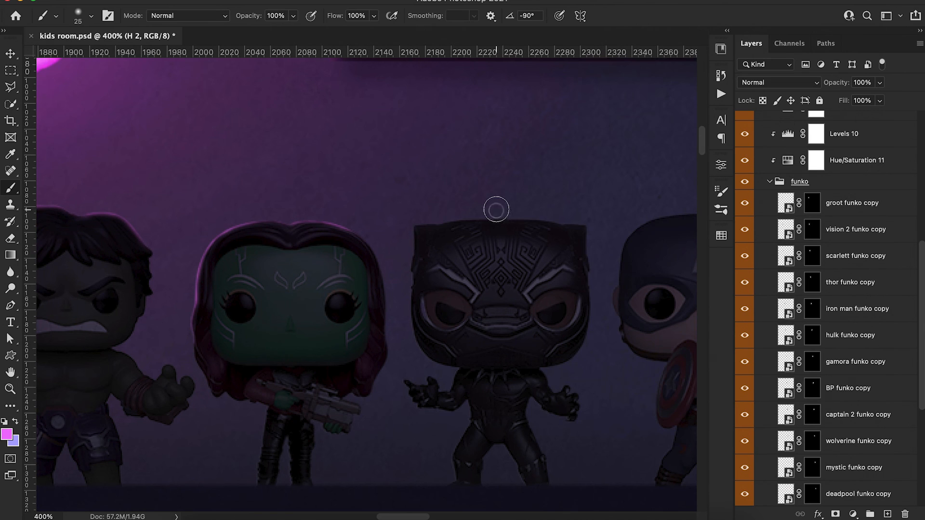
{"action": "scroll", "coordinate": [402, 144], "scroll_direction": "right", "scroll_amount": 5}
{"action": "scroll", "coordinate": [403, 145], "scroll_direction": "up", "scroll_amount": 2}
{"action": "left_click_drag", "start_coordinate": [450, 249], "coordinate": [549, 231]}
{"action": "key", "text": "super+minus"}
{"action": "key", "text": "super+minus"}
{"action": "key", "text": "super+minus"}
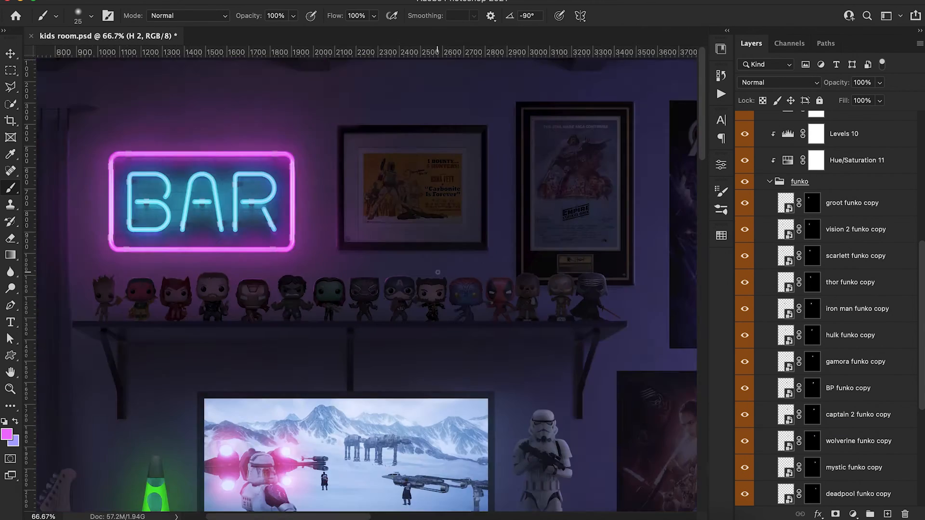
Step: Paint pink rim highlights across the heads of the Captain America and Wolverine figures
{"action": "key", "text": "super+plus"}
{"action": "key", "text": "super+plus"}
{"action": "key", "text": "super+plus"}
{"action": "scroll", "coordinate": [388, 233], "scroll_direction": "right", "scroll_amount": 6}
{"action": "left_click_drag", "start_coordinate": [388, 233], "coordinate": [273, 243]}
Step: Load the Mystique figure's outline as a selection, hide its edges, and paint a pink rim highlight over the top of her hair
{"action": "scroll", "coordinate": [415, 207], "scroll_direction": "right", "scroll_amount": 3}
{"action": "scroll", "coordinate": [819, 289], "scroll_direction": "down", "scroll_amount": 10}
{"action": "left_click", "coordinate": [815, 260], "text": "super"}
{"action": "key", "text": "super+h"}
{"action": "key", "text": "bracketright"}
{"action": "key", "text": "bracketright"}
{"action": "mouse_move", "coordinate": [359, 234]}
{"action": "left_mouse_down"}
{"action": "mouse_move", "coordinate": [388, 221]}
{"action": "mouse_move", "coordinate": [338, 239]}
{"action": "left_mouse_up"}
{"action": "key", "text": "super+minus"}
{"action": "key", "text": "super+minus"}
{"action": "key", "text": "super+minus"}
{"action": "key", "text": "super+plus"}
{"action": "key", "text": "super+plus"}
{"action": "key", "text": "super+plus"}
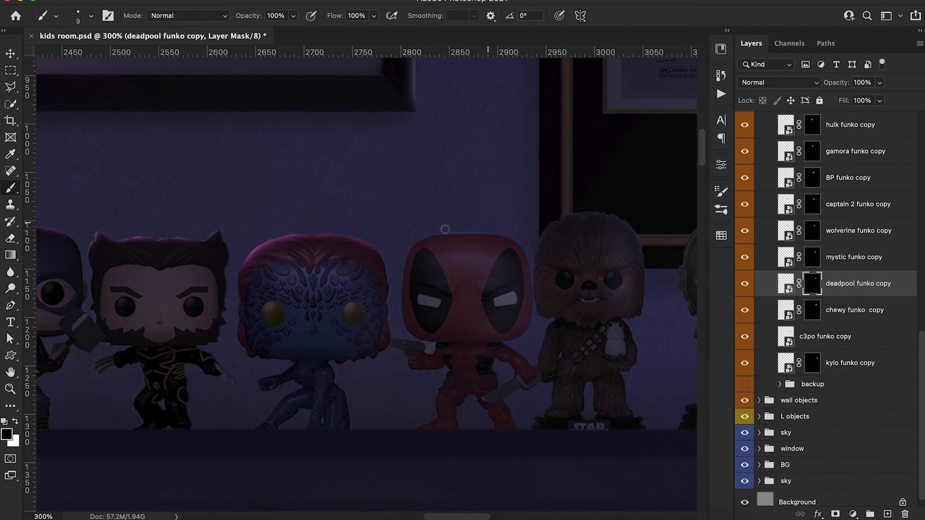
Step: Paint pink rim highlights on the Deadpool and Chewbacca figures on the H 2 layer with a soft brush
{"action": "key", "text": "super+comma"}
{"action": "key", "text": "super+comma"}
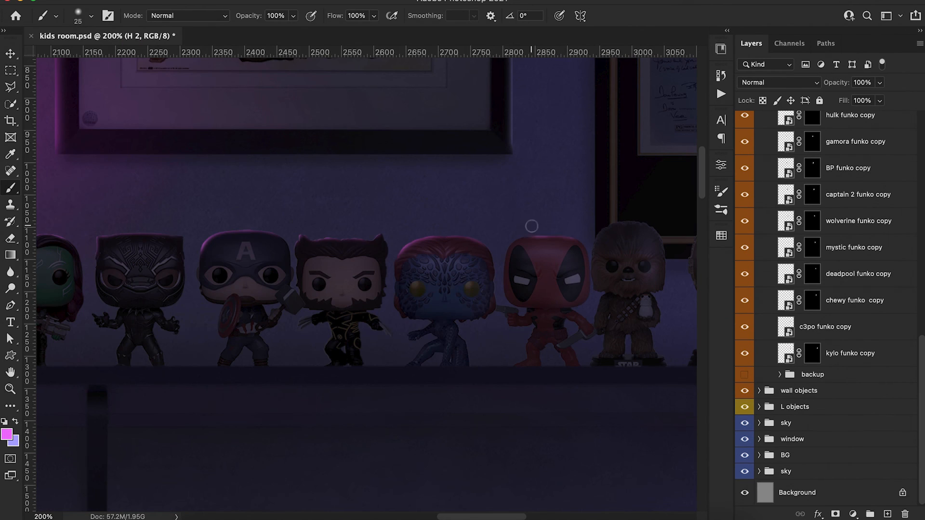
{"action": "scroll", "coordinate": [481, 265], "scroll_direction": "right", "scroll_amount": 6}
{"action": "key", "text": "bracketright"}
{"action": "key", "text": "bracketright"}
{"action": "key", "text": "bracketright"}
{"action": "key", "text": "super+plus"}
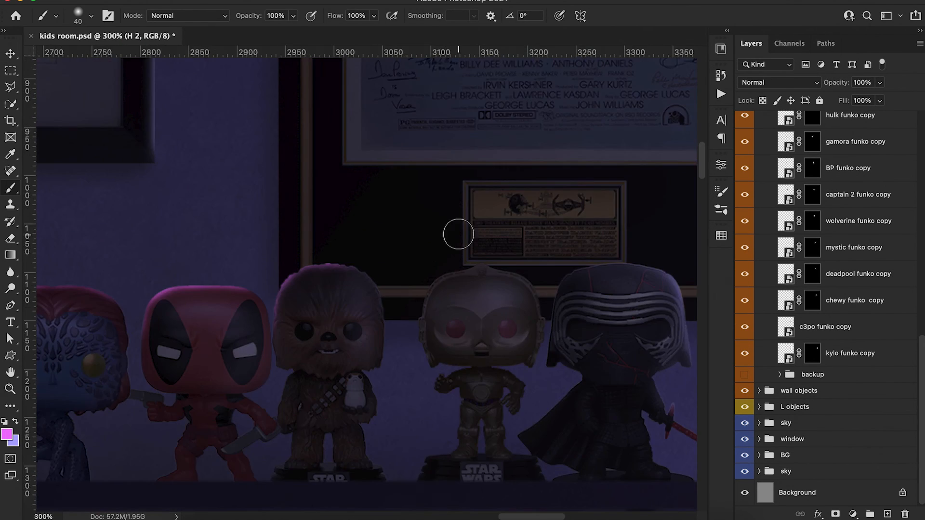
Step: Strengthen the pink glow on the shelf figures from Groot to Captain America, using soft brushes of 10 to 60 px
{"action": "key", "text": "super+minus"}
{"action": "key", "text": "super+minus"}
{"action": "key", "text": "super+minus"}
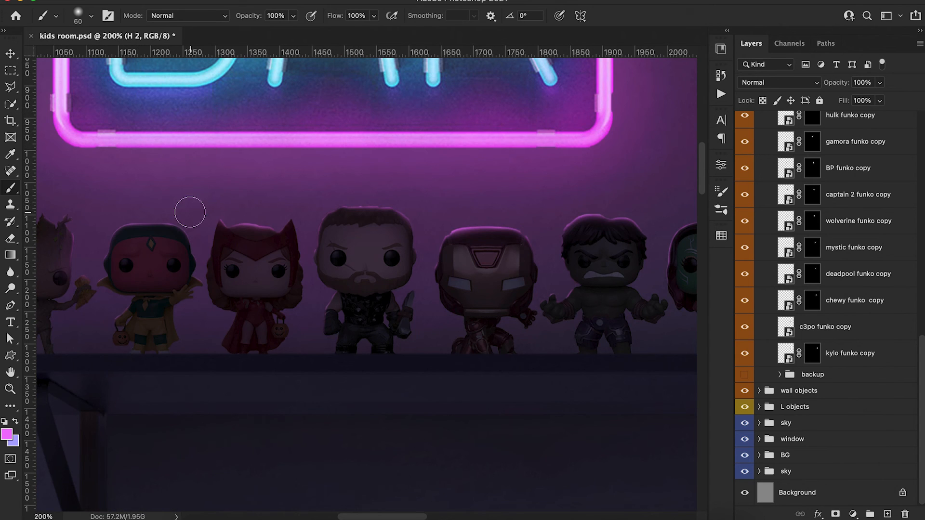
{"action": "scroll", "coordinate": [189, 231], "scroll_direction": "left", "scroll_amount": 2}
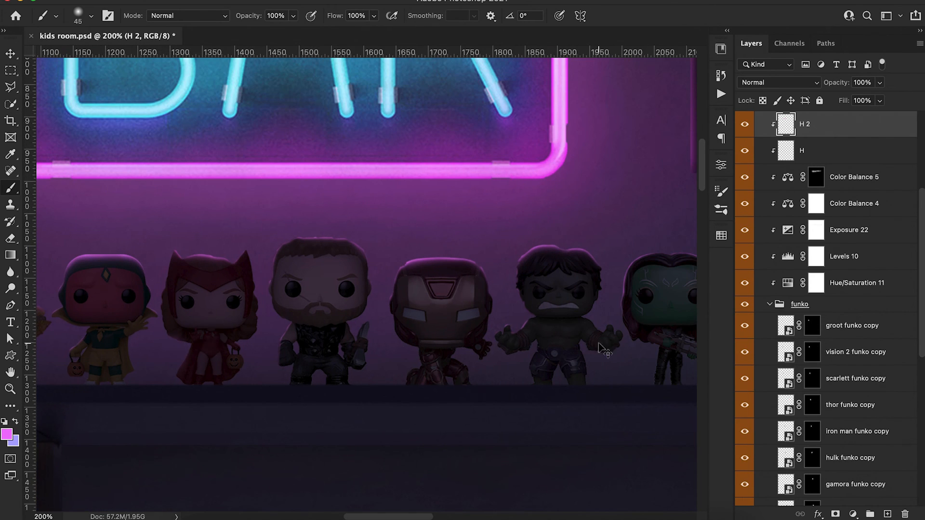
{"action": "key", "text": "super+plus"}
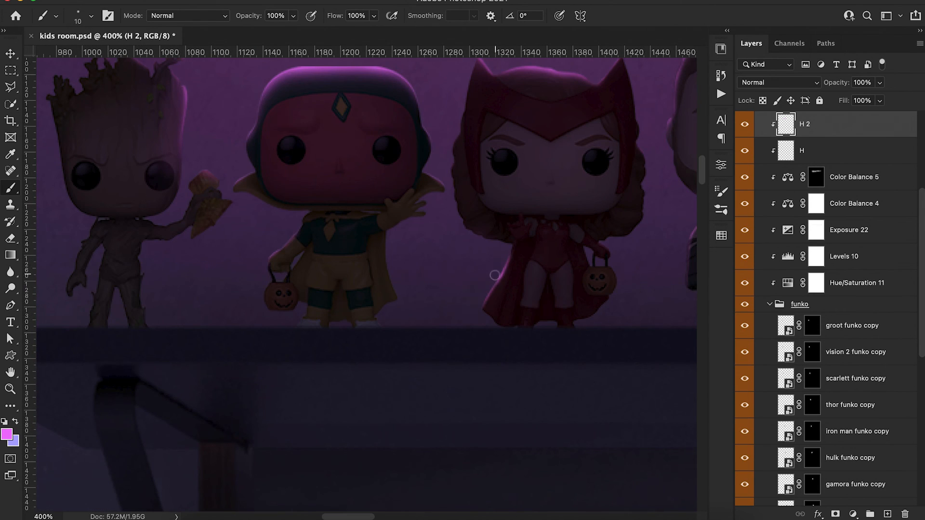
{"action": "key", "text": "super+minus"}
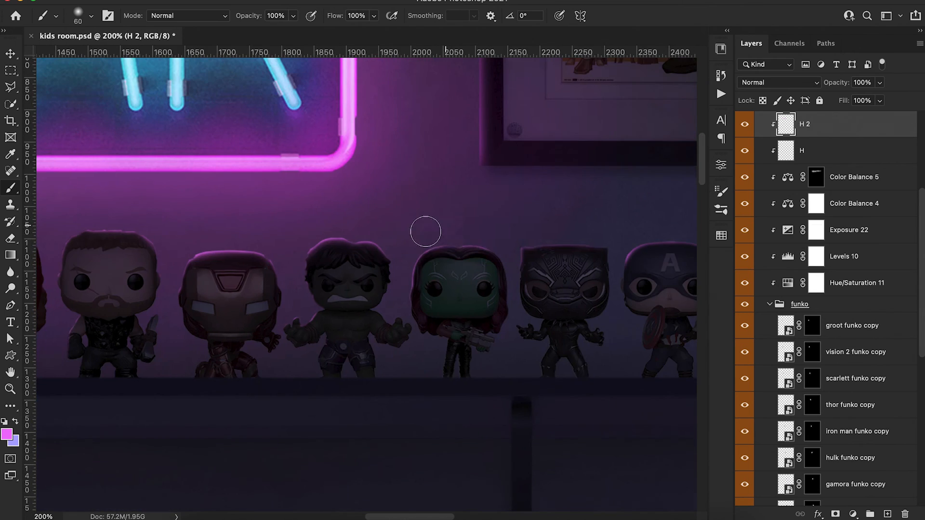
{"action": "scroll", "coordinate": [424, 231], "scroll_direction": "left", "scroll_amount": 5}
{"action": "left_click_drag", "start_coordinate": [666, 223], "coordinate": [496, 243]}
Step: Add a layer mask to H 2, return to its painted pixels with the brush at 10% opacity and 37% flow, and collapse the funko group
{"action": "left_click", "coordinate": [835, 513]}
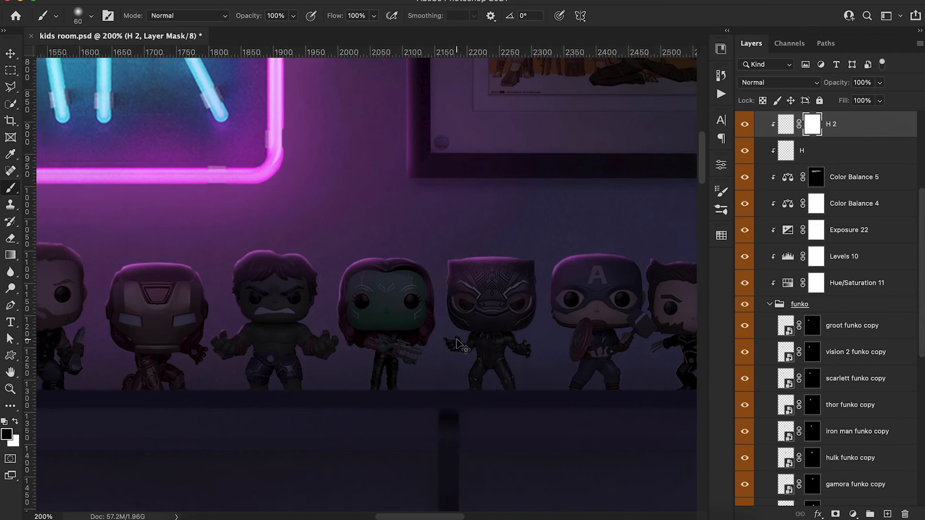
{"action": "left_click", "coordinate": [786, 124]}
{"action": "key", "text": "super+minus"}
{"action": "key", "text": "super+minus"}
{"action": "left_click_drag", "start_coordinate": [340, 22], "coordinate": [309, 22]}
{"action": "key", "text": "super+plus"}
{"action": "scroll", "coordinate": [769, 248], "scroll_direction": "down", "scroll_amount": 2}
{"action": "left_click", "coordinate": [770, 248]}
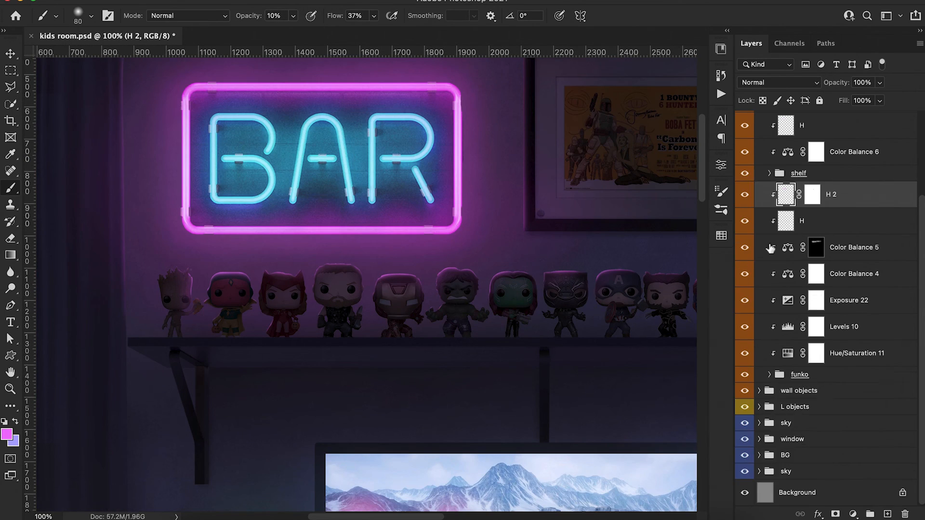
Step: Paint green rim highlights on the Luigi figure on a clipped, masked H 2 layer above the tv stand group at 20% opacity
{"action": "left_click", "coordinate": [825, 383]}
{"action": "left_click", "coordinate": [888, 514]}
{"action": "left_click", "coordinate": [91, 16]}
{"action": "left_click_drag", "start_coordinate": [37, 57], "coordinate": [37, 63]}
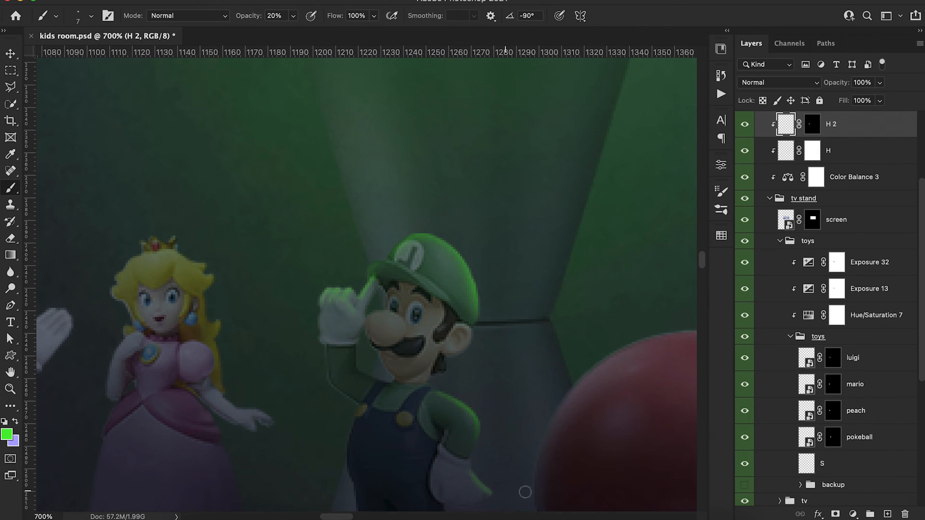
{"action": "key", "text": "super+minus"}
{"action": "key", "text": "super+minus"}
{"action": "key", "text": "super+minus"}
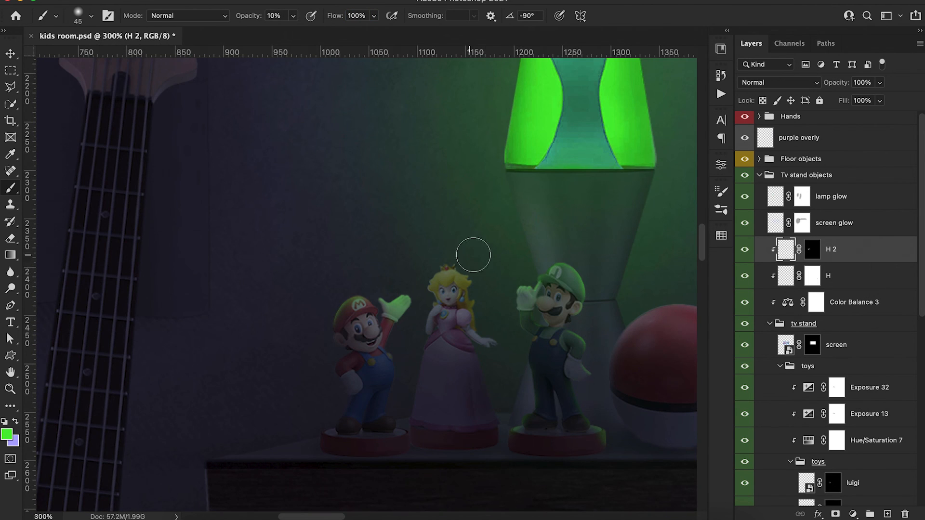
Step: Paint green lamp highlights on the Peach and Mario figures on the tv stand's H 2 layer with smaller brushes
{"action": "key", "text": "0"}
{"action": "key", "text": "bracketleft"}
{"action": "key", "text": "bracketleft"}
{"action": "key", "text": "bracketleft"}
{"action": "key", "text": "bracketleft"}
{"action": "key", "text": "bracketleft"}
{"action": "key", "text": "bracketleft"}
{"action": "key", "text": "ctrl+backslash"}
{"action": "key", "text": "ctrl+2"}
{"action": "key", "text": "ctrl+backslash"}
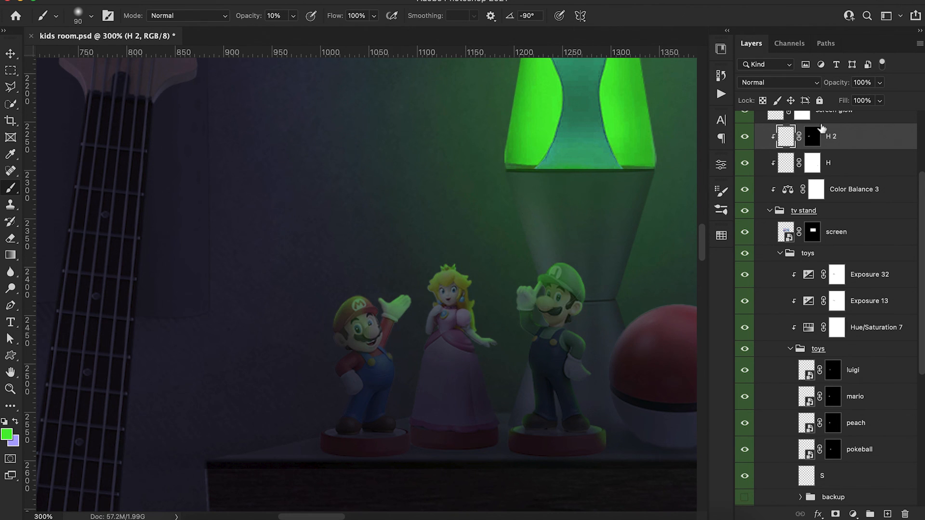